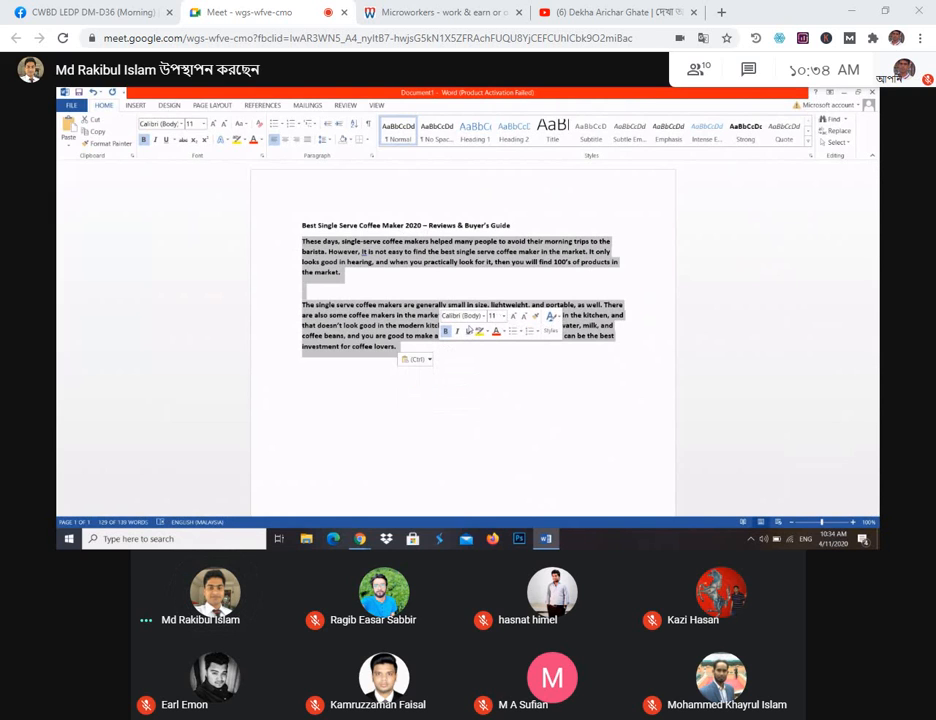
Step: Remove bold from the two introductory paragraphs and place the cursor on the empty line below them
{"action": "left_click", "coordinate": [446, 332]}
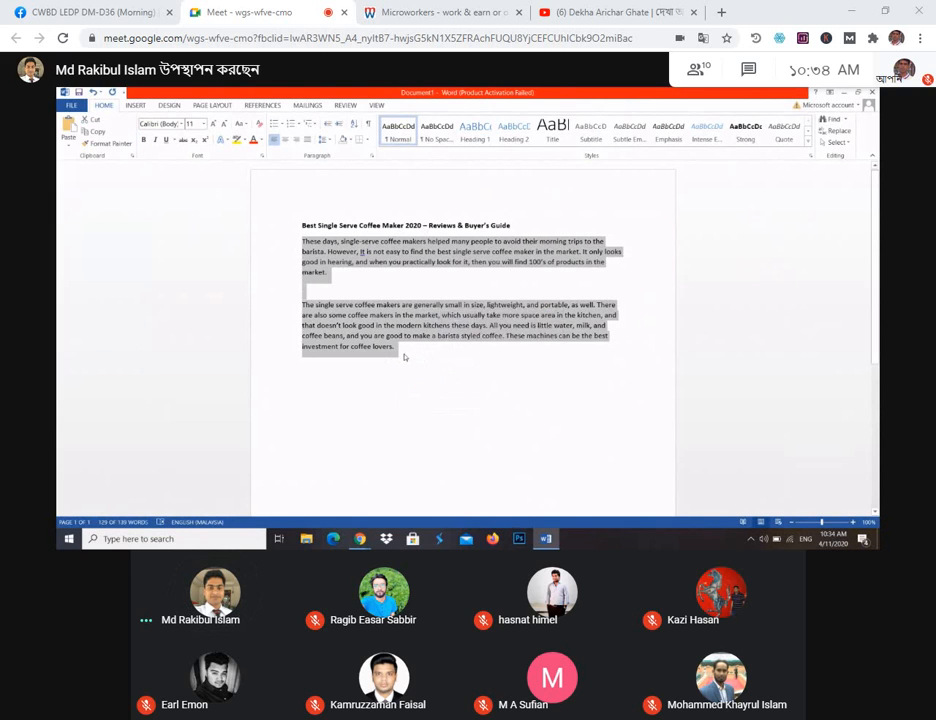
{"action": "left_click", "coordinate": [405, 356]}
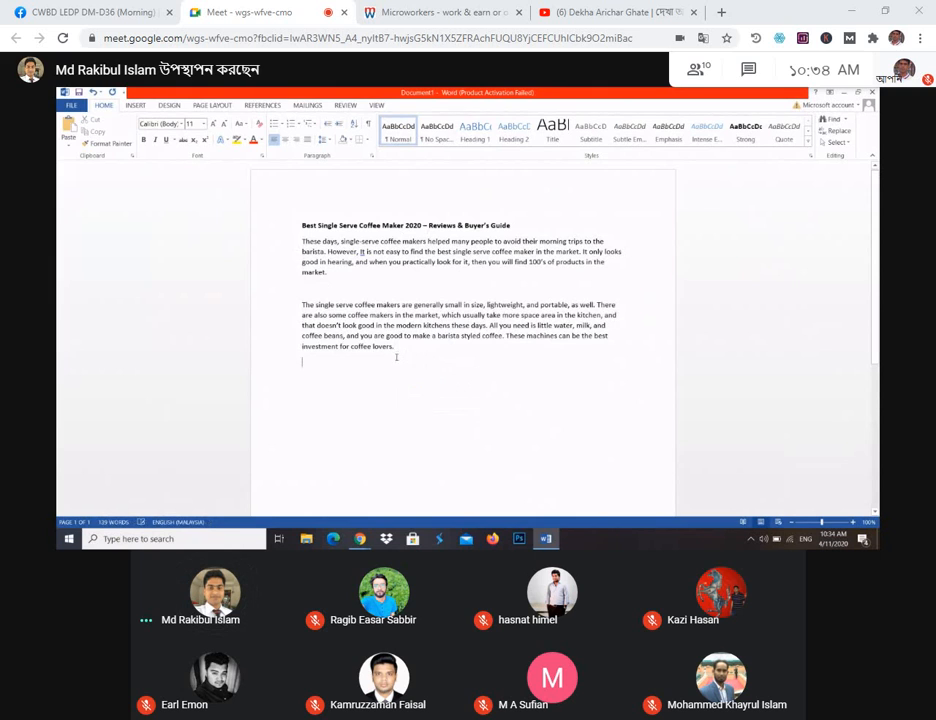
Step: Switch to Chrome and copy the heading "Best Single Serve Coffee Maker Reviews 2020" from the justcoffeemaker.com article
{"action": "mouse_move", "coordinate": [360, 538]}
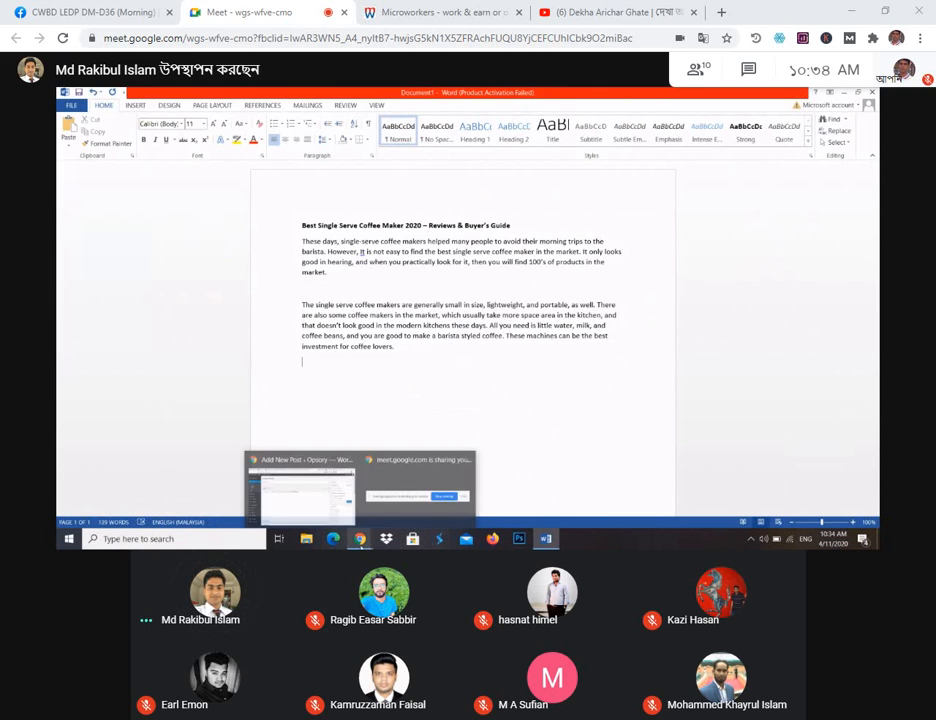
{"action": "left_click", "coordinate": [316, 502]}
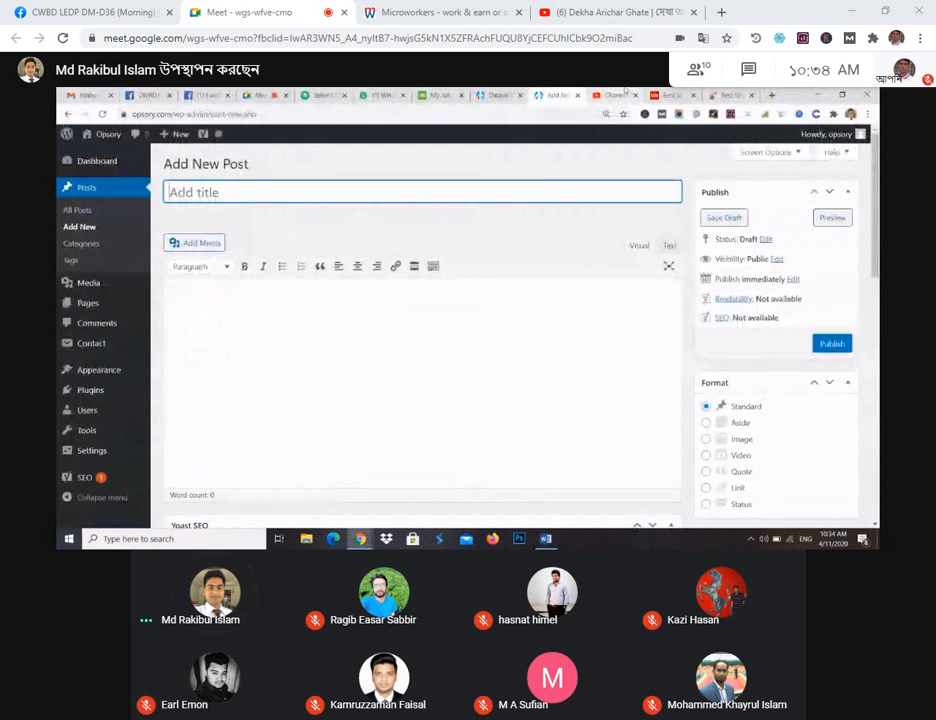
{"action": "left_click", "coordinate": [620, 94]}
{"action": "left_click", "coordinate": [668, 95]}
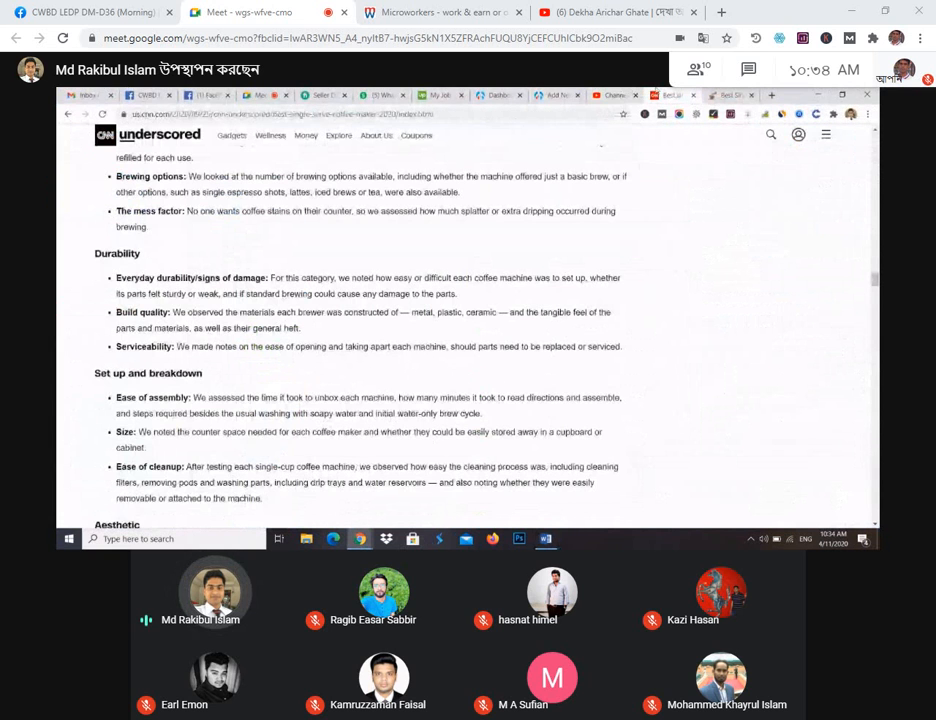
{"action": "left_click", "coordinate": [725, 95]}
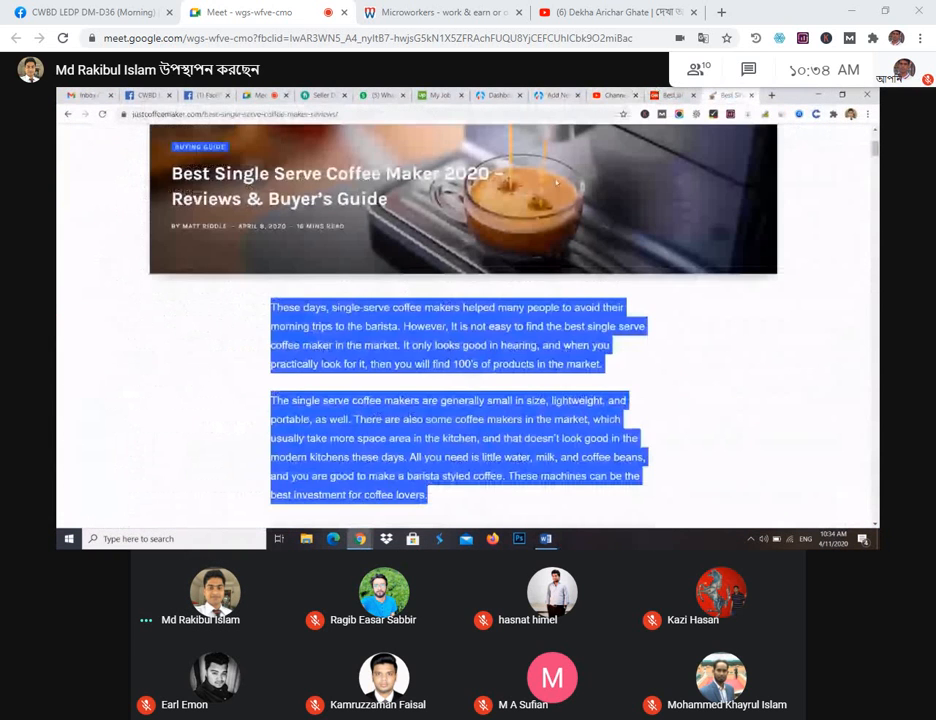
{"action": "scroll", "coordinate": [450, 330], "scroll_direction": "down", "scroll_amount": 5}
{"action": "left_click_drag", "start_coordinate": [272, 283], "coordinate": [331, 308]}
{"action": "key", "text": "ctrl+c"}
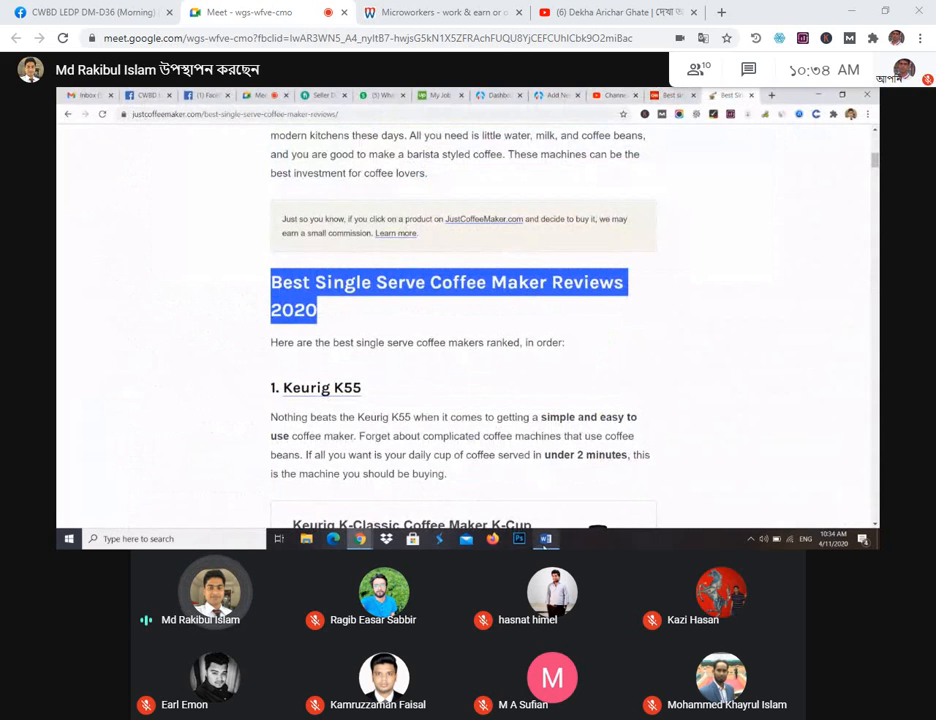
Step: Switch to Word, paste the copied heading below the introduction as unformatted text, and start a new line after it
{"action": "mouse_move", "coordinate": [545, 538]}
{"action": "left_click", "coordinate": [516, 498]}
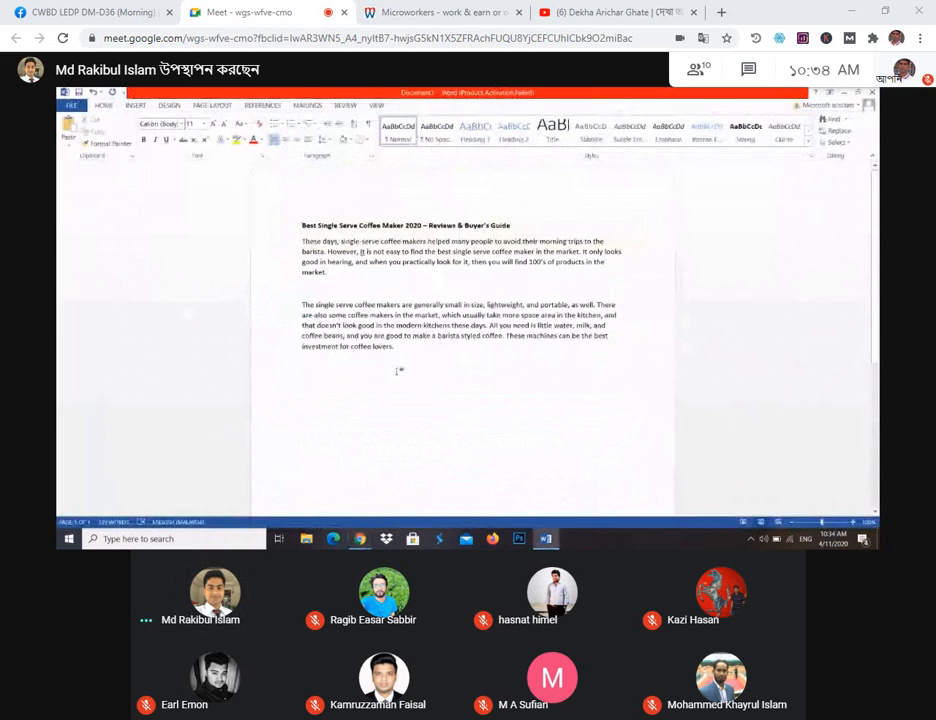
{"action": "key", "text": "ctrl+v"}
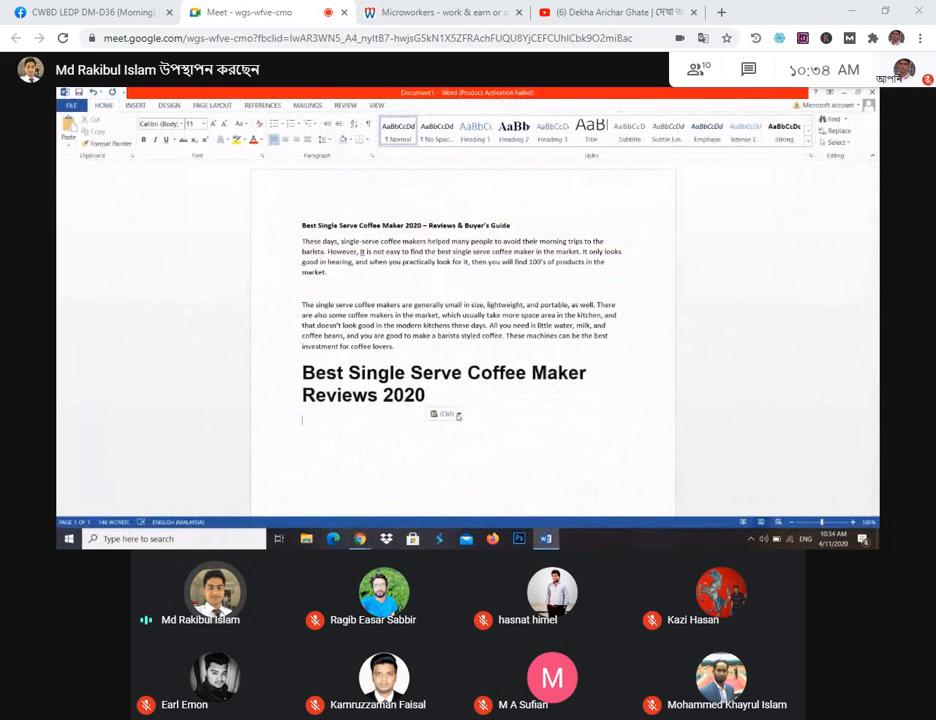
{"action": "key", "text": "ctrl"}
{"action": "left_click", "coordinate": [465, 441]}
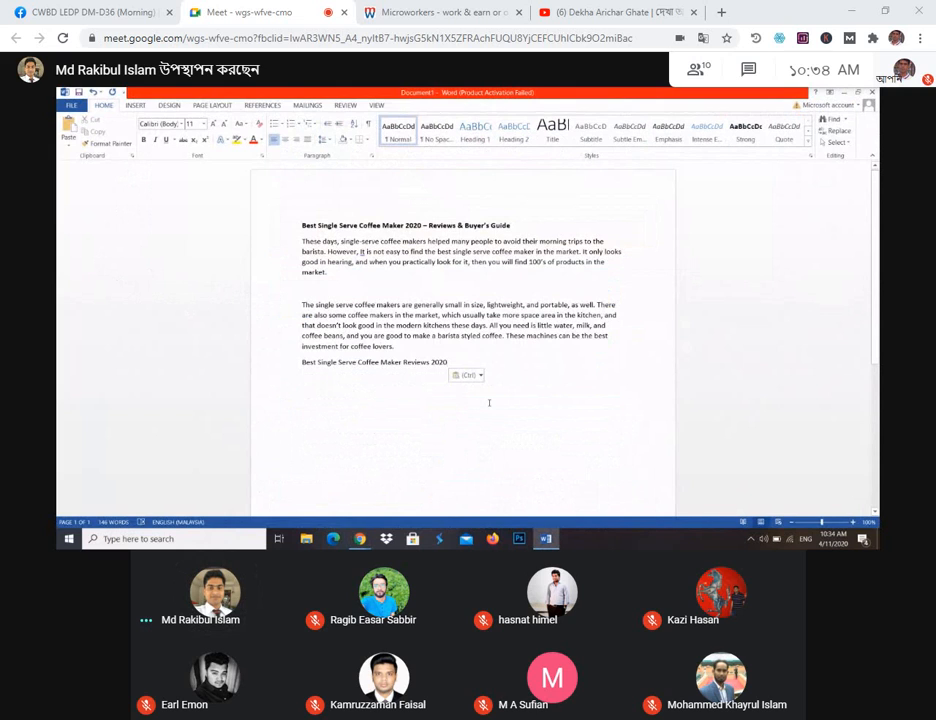
{"action": "key", "text": "Return"}
Step: Make the heading "Best Single Serve Coffee Maker Reviews 2020" bold and return the cursor to the line below
{"action": "left_click_drag", "start_coordinate": [460, 364], "coordinate": [300, 364]}
{"action": "left_click", "coordinate": [282, 346]}
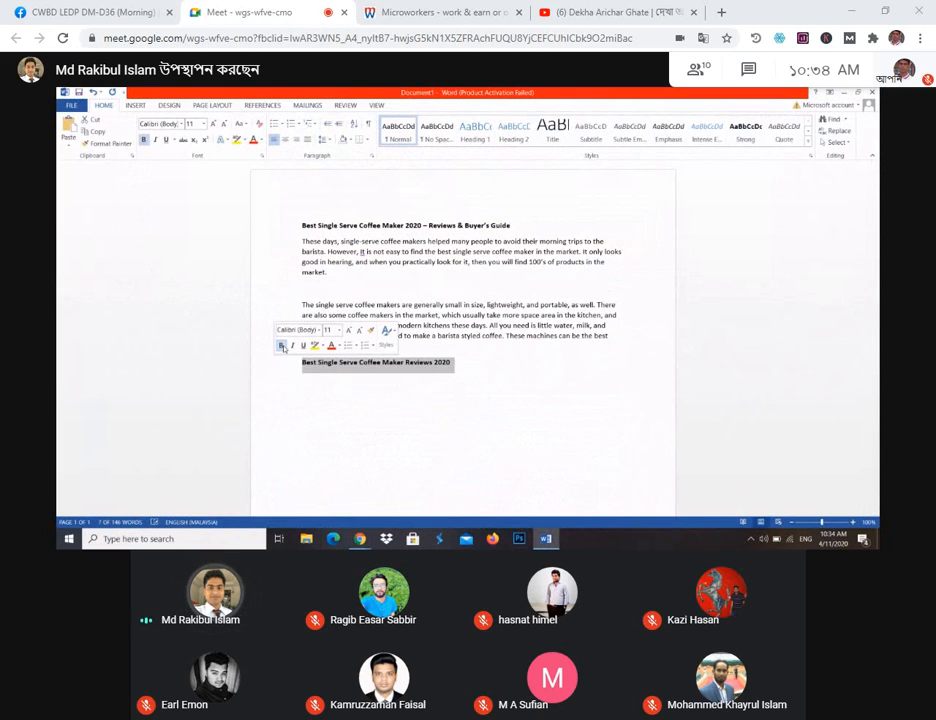
{"action": "left_click", "coordinate": [485, 380]}
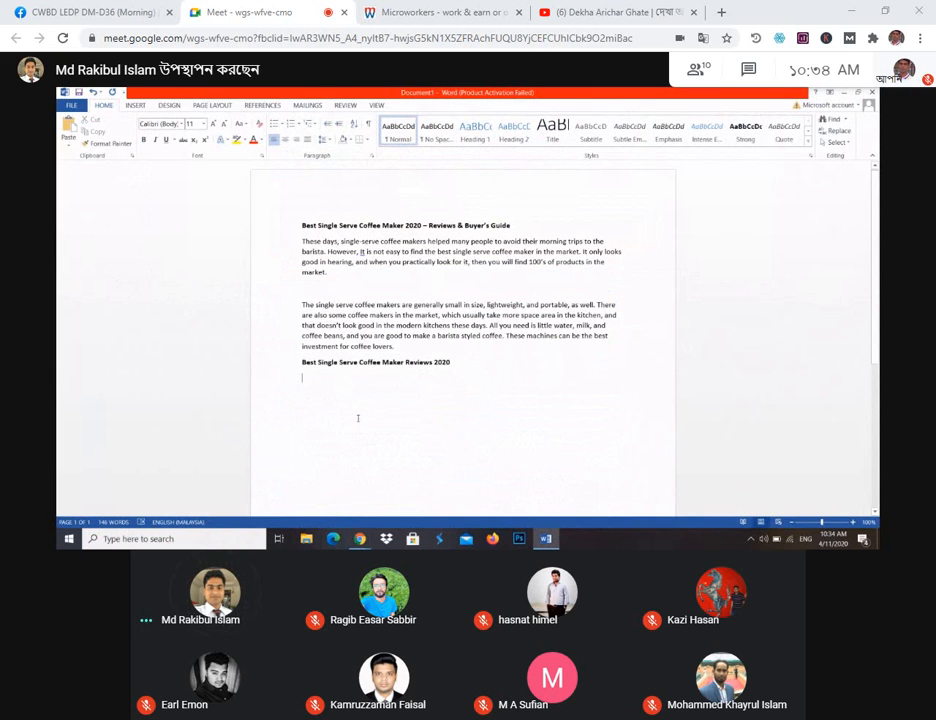
Step: In Chrome, copy the article text from "Here are the best single serve coffee makers ranked" through the first Keurig K55 paragraph
{"action": "mouse_move", "coordinate": [361, 541]}
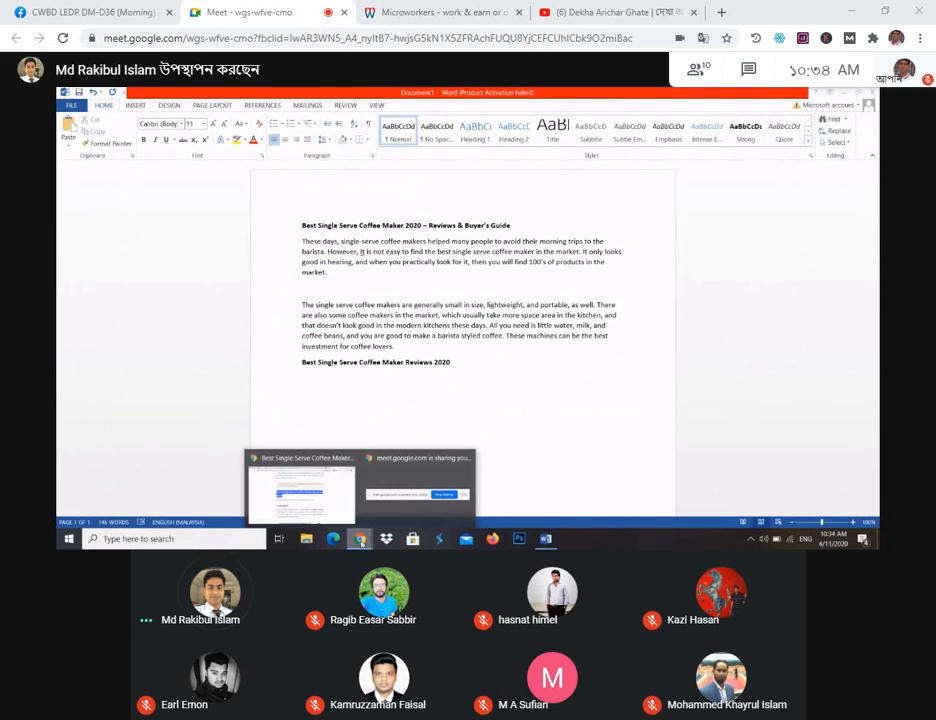
{"action": "left_click", "coordinate": [297, 535]}
{"action": "left_click_drag", "start_coordinate": [271, 342], "coordinate": [452, 368]}
{"action": "key", "text": "ctrl+c"}
{"action": "scroll", "coordinate": [403, 389], "scroll_direction": "down", "scroll_amount": 1}
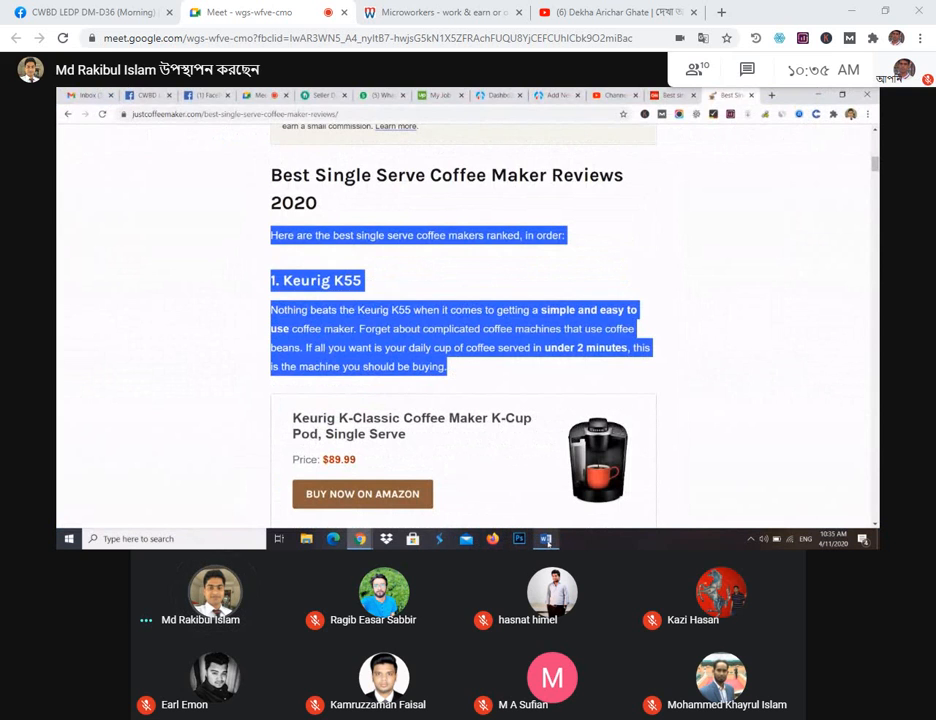
Step: Switch to Word and paste the ranking intro and Keurig K55 text below the reviews heading as unformatted text
{"action": "left_click", "coordinate": [546, 539]}
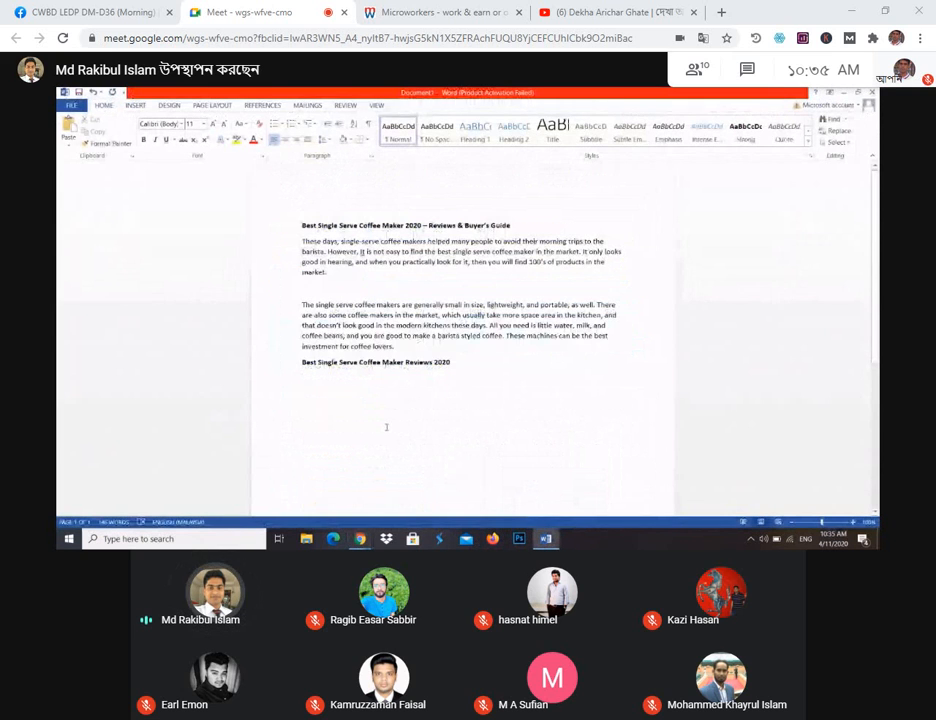
{"action": "key", "text": "ctrl+v"}
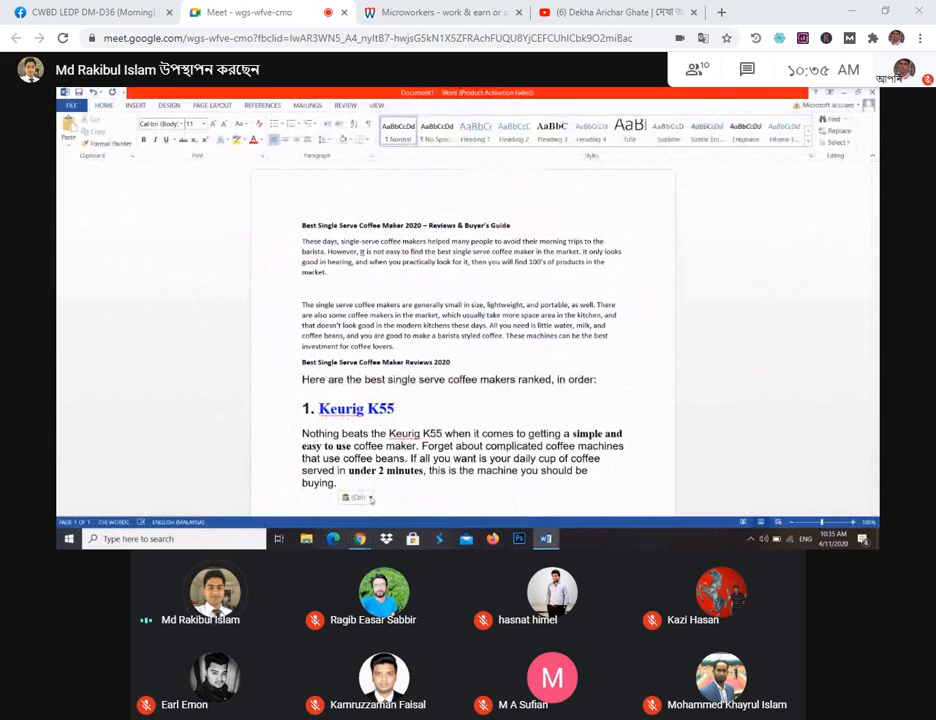
{"action": "left_click", "coordinate": [368, 498]}
{"action": "left_click", "coordinate": [366, 514]}
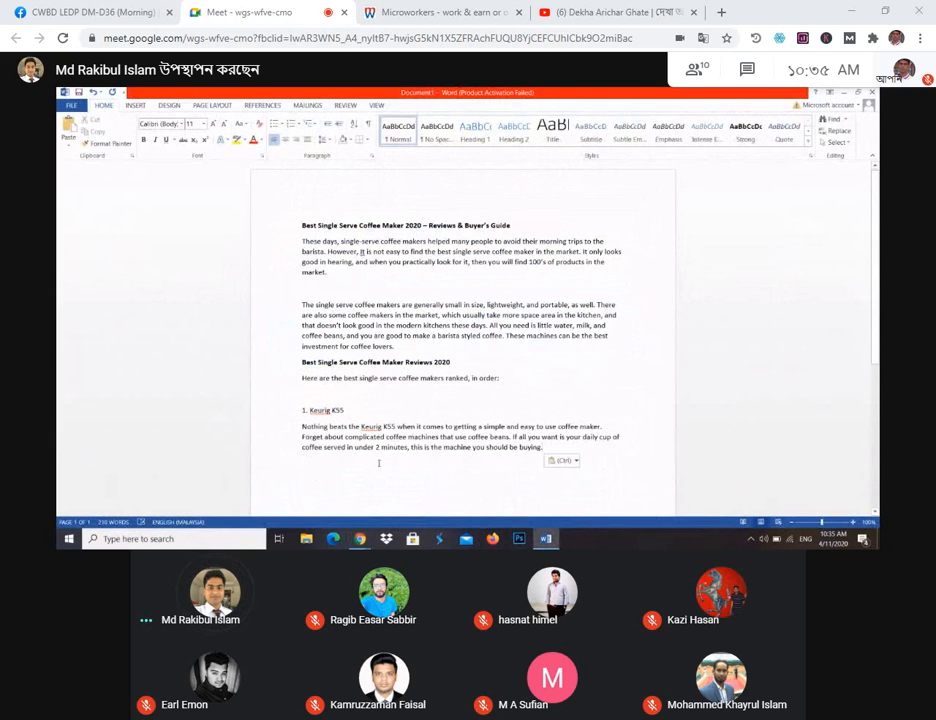
Step: Make the "1. Keurig K55" heading bold and start a new line after its paragraph
{"action": "left_click_drag", "start_coordinate": [317, 415], "coordinate": [310, 414]}
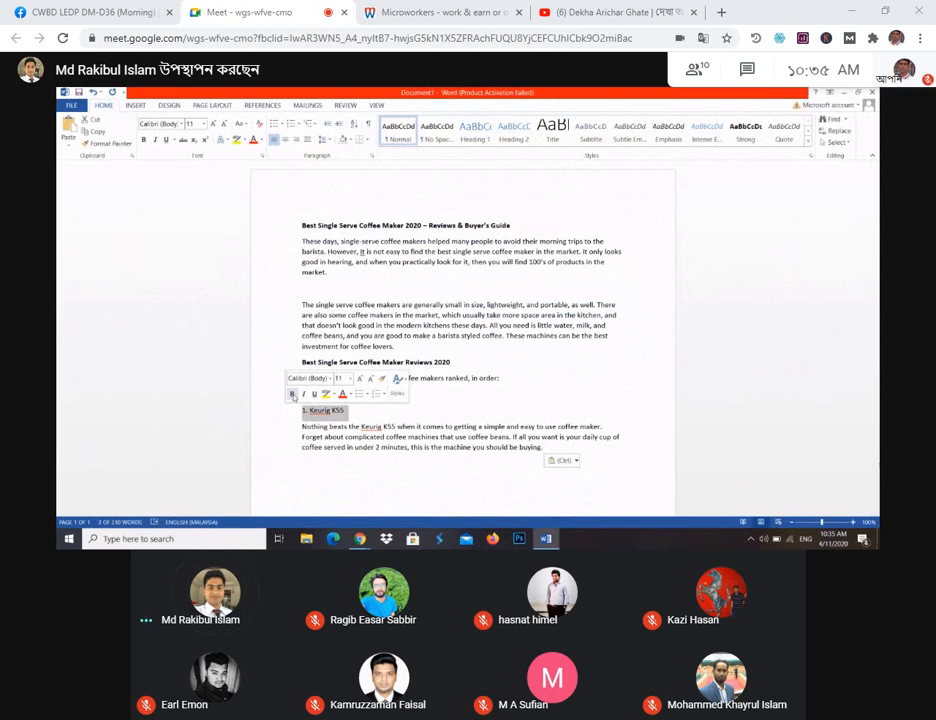
{"action": "left_click", "coordinate": [292, 394]}
{"action": "left_click", "coordinate": [428, 415]}
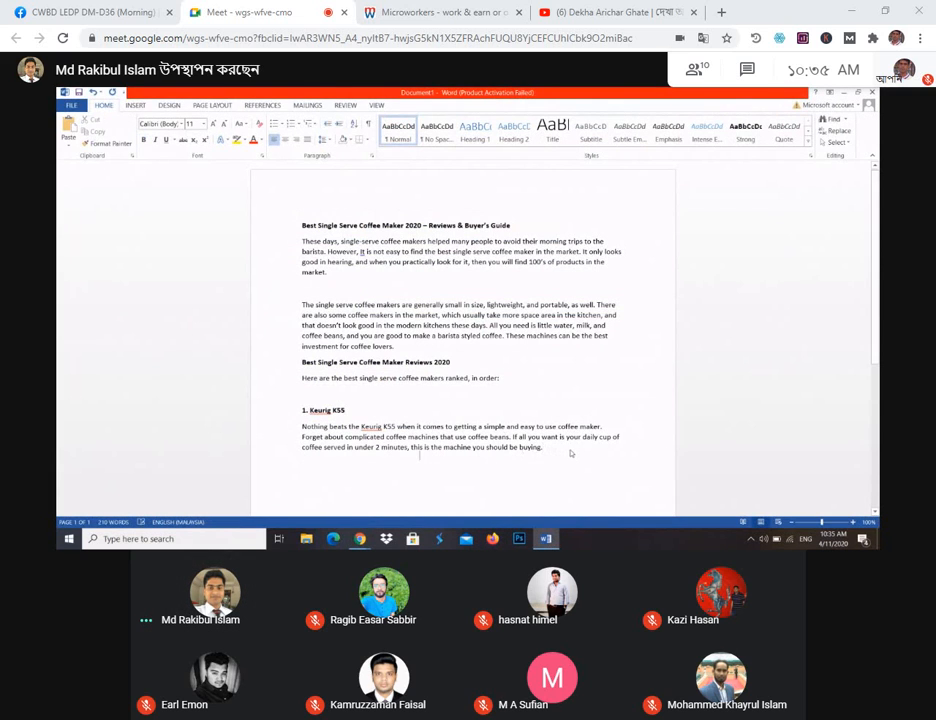
{"action": "key", "text": "Return"}
Step: In Chrome, copy the article from "The coffee maker comes with 4 complimentary K-cup pods" through the first Nespresso Inissia Espresso Maker paragraph
{"action": "mouse_move", "coordinate": [352, 543]}
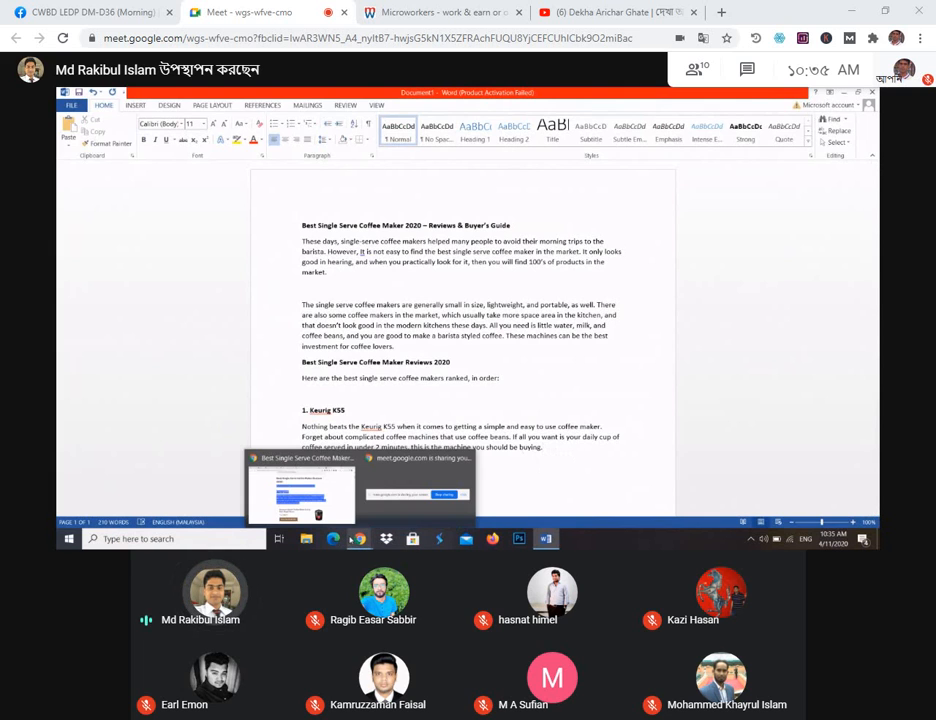
{"action": "left_click", "coordinate": [300, 490]}
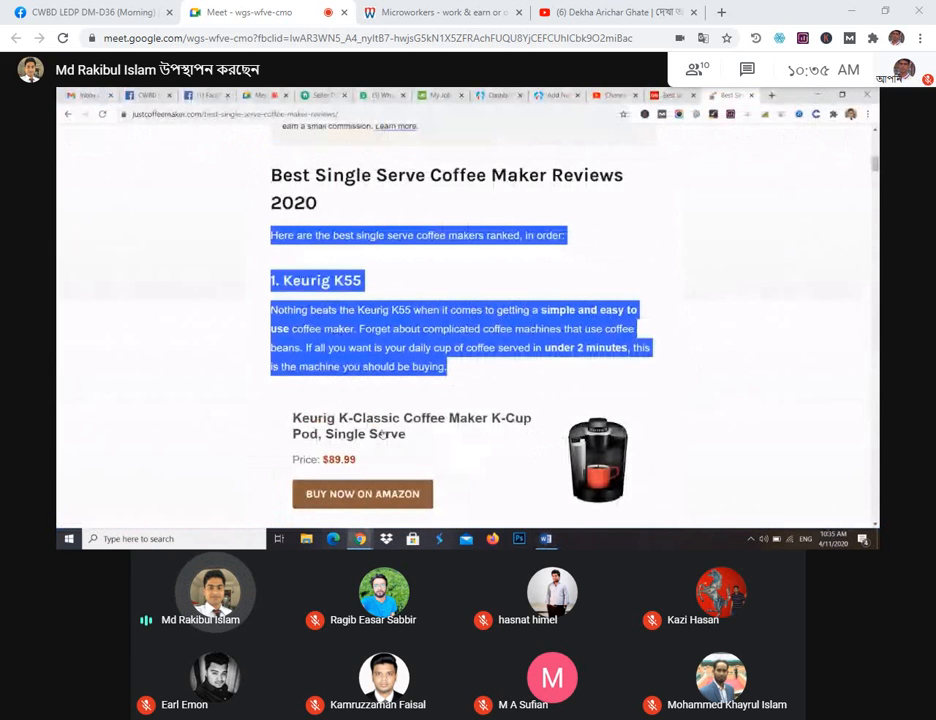
{"action": "scroll", "coordinate": [381, 434], "scroll_direction": "down", "scroll_amount": 4}
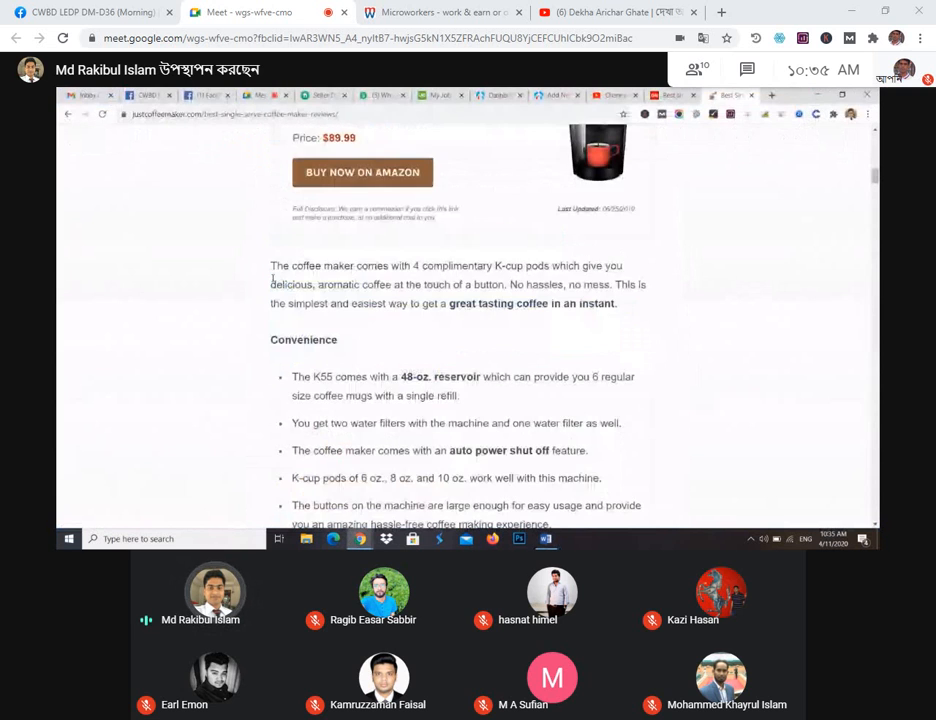
{"action": "scroll", "coordinate": [376, 345], "scroll_direction": "down", "scroll_amount": 3}
{"action": "left_click", "coordinate": [376, 336], "text": "shift"}
{"action": "scroll", "coordinate": [376, 345], "scroll_direction": "down", "scroll_amount": 4}
{"action": "left_click", "coordinate": [377, 347], "text": "shift"}
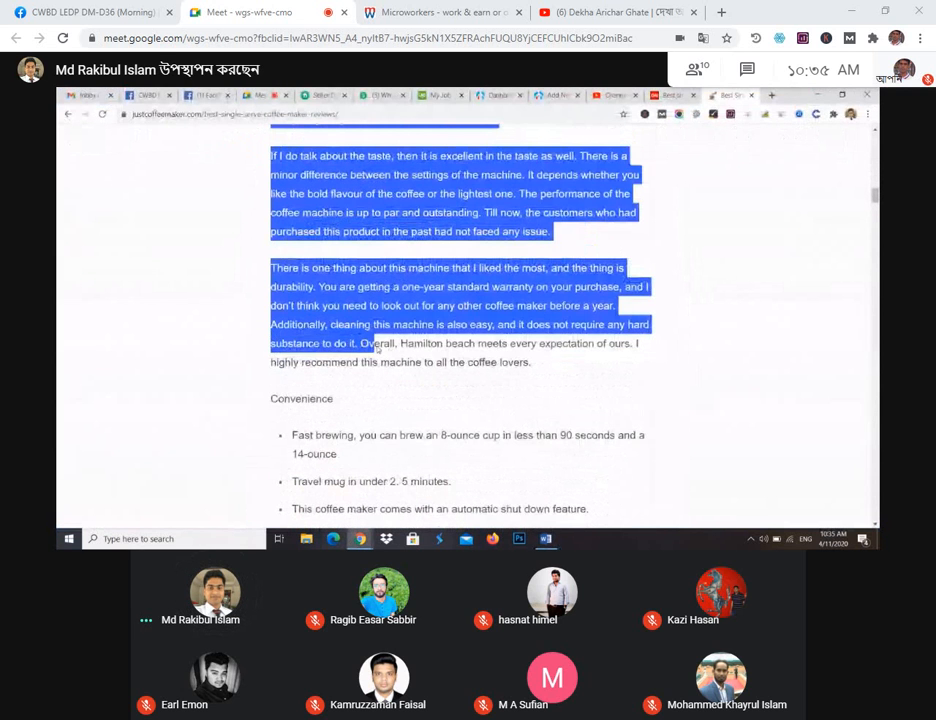
{"action": "scroll", "coordinate": [376, 347], "scroll_direction": "down", "scroll_amount": 2}
{"action": "left_click", "coordinate": [384, 372], "text": "shift"}
{"action": "scroll", "coordinate": [384, 366], "scroll_direction": "down", "scroll_amount": 3}
{"action": "left_click_drag", "start_coordinate": [384, 366], "coordinate": [397, 333]}
{"action": "scroll", "coordinate": [383, 360], "scroll_direction": "down", "scroll_amount": 2}
{"action": "right_click", "coordinate": [406, 281]}
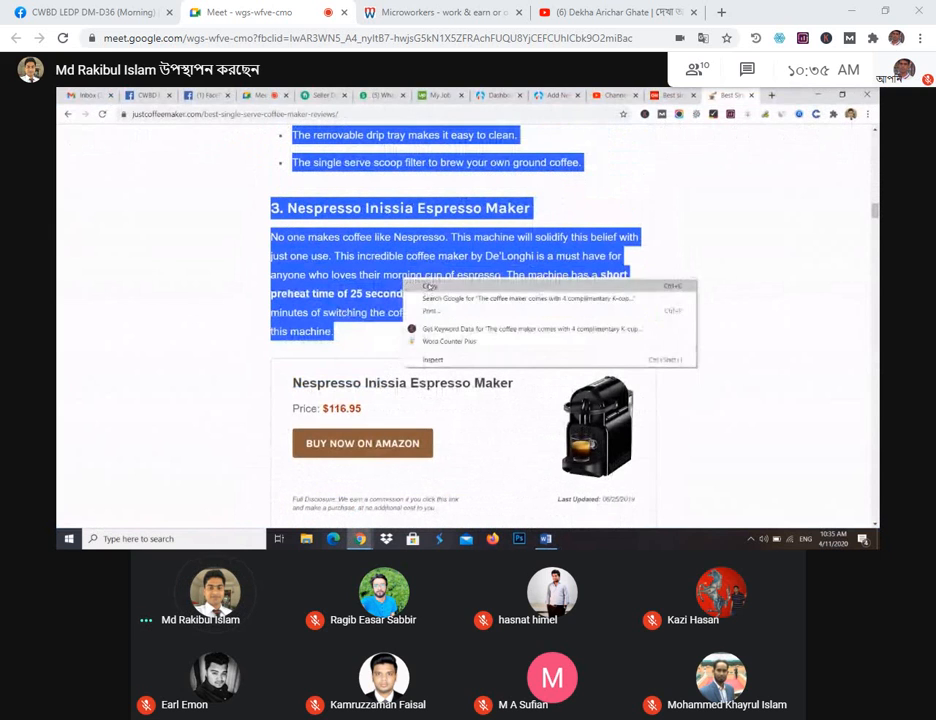
{"action": "left_click", "coordinate": [429, 286]}
Step: Switch to Word and paste the copied product sections after the Keurig K55 paragraph as unformatted text
{"action": "mouse_move", "coordinate": [545, 539]}
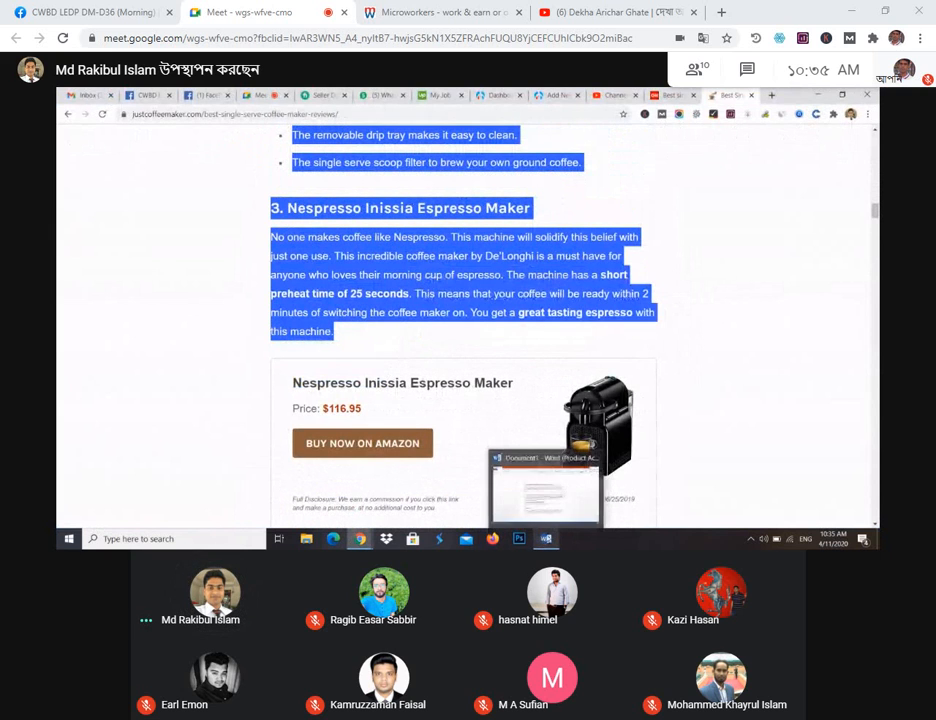
{"action": "left_click", "coordinate": [545, 490]}
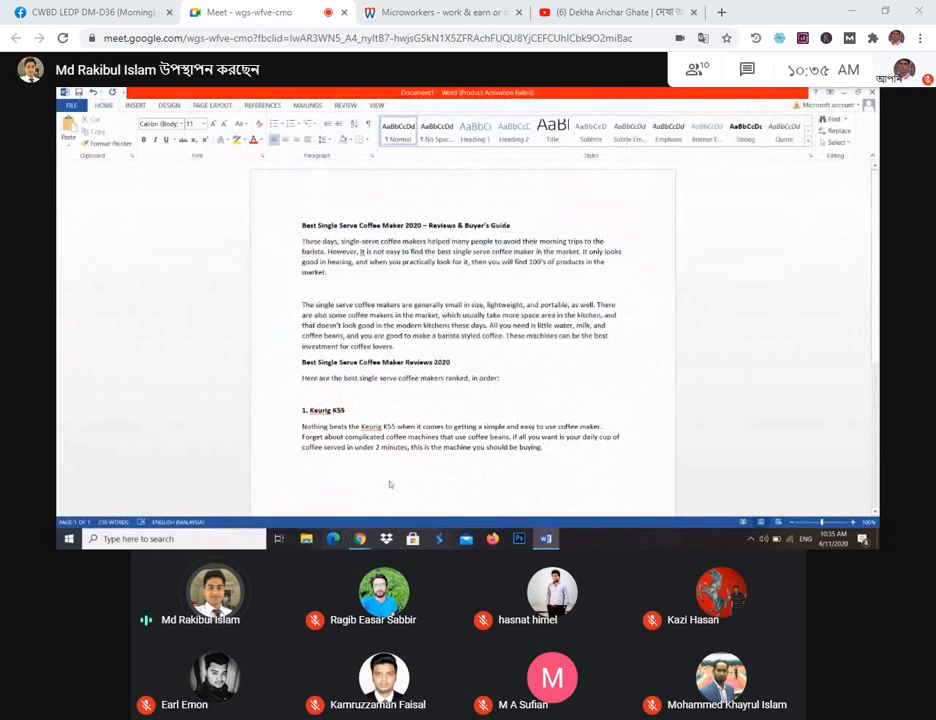
{"action": "key", "text": "ctrl+v"}
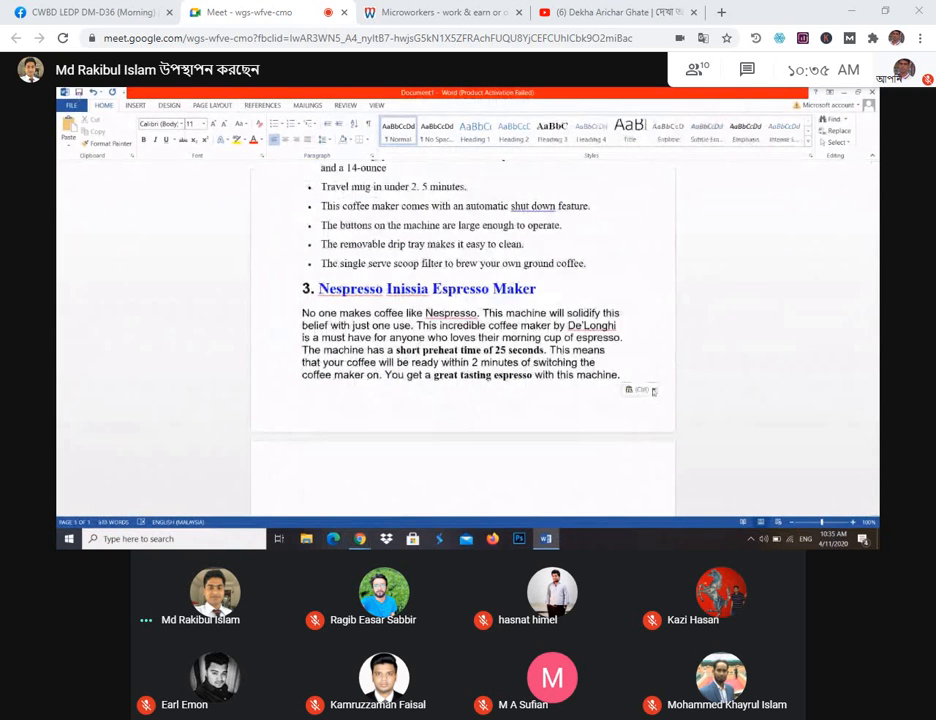
{"action": "left_click", "coordinate": [641, 389]}
{"action": "left_click", "coordinate": [661, 418]}
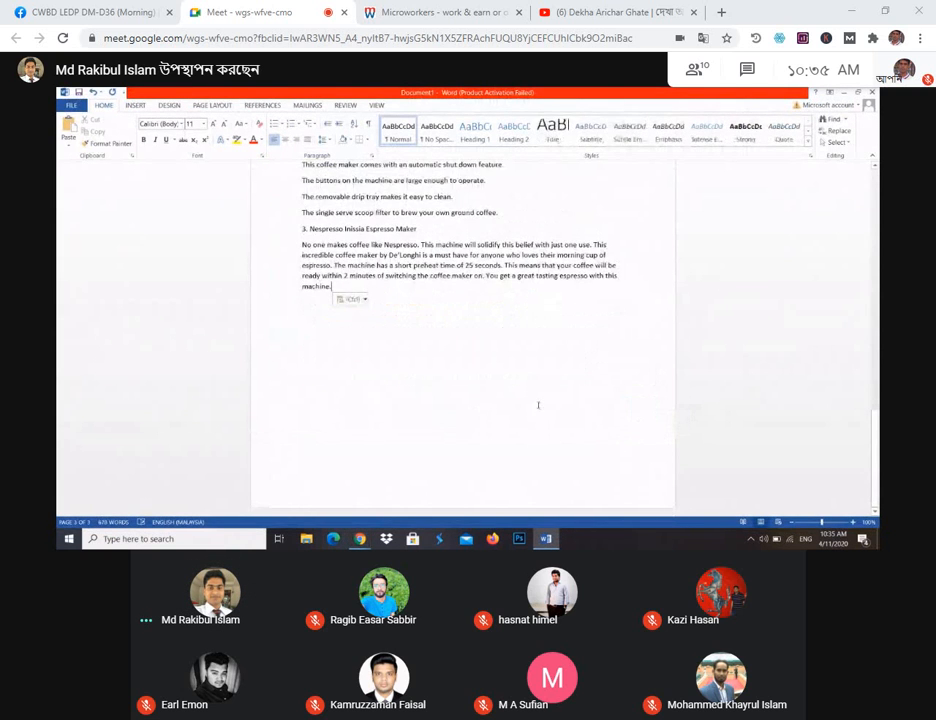
Step: Make the "3. Nespresso Inissia Espresso Maker" heading bold and insert an empty line above it
{"action": "scroll", "coordinate": [388, 342], "scroll_direction": "up", "scroll_amount": 1}
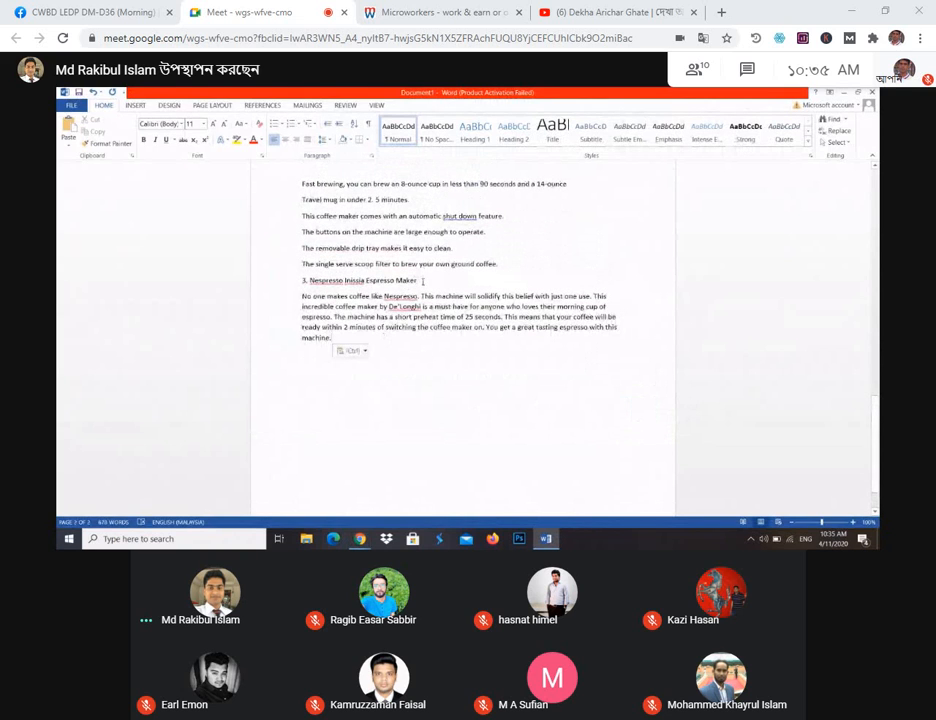
{"action": "left_click_drag", "start_coordinate": [423, 281], "coordinate": [310, 281]}
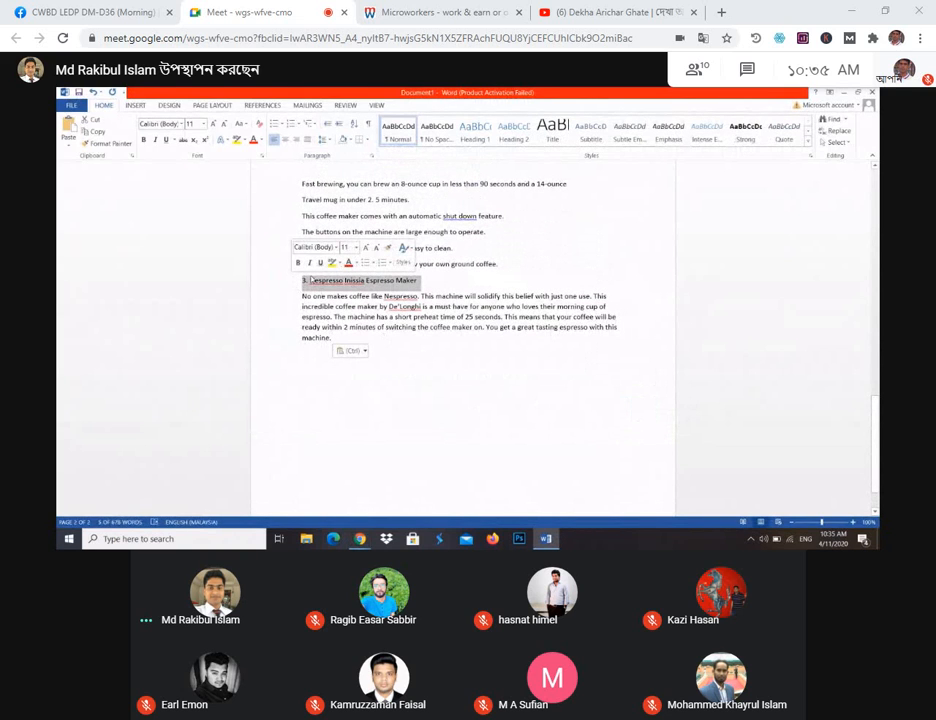
{"action": "left_click", "coordinate": [297, 262]}
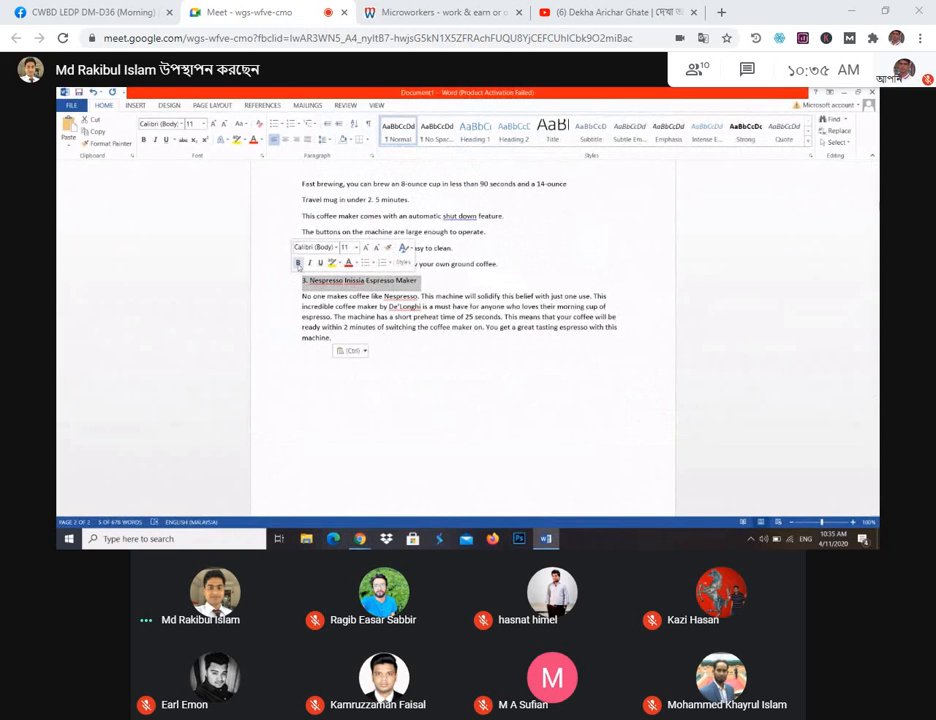
{"action": "left_click", "coordinate": [508, 263]}
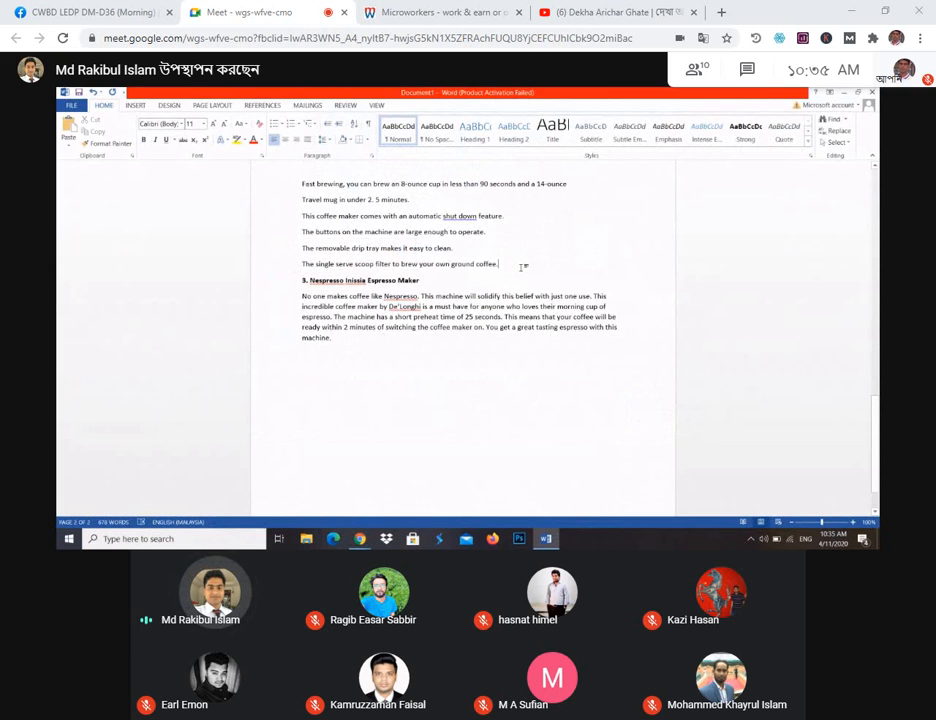
{"action": "key", "text": "Return"}
Step: Make the "2. Hamilton Beach Scoop Single Serve Coffee Maker" heading bold and insert an empty line above it
{"action": "scroll", "coordinate": [505, 267], "scroll_direction": "up", "scroll_amount": 2}
{"action": "scroll", "coordinate": [464, 278], "scroll_direction": "up", "scroll_amount": 2}
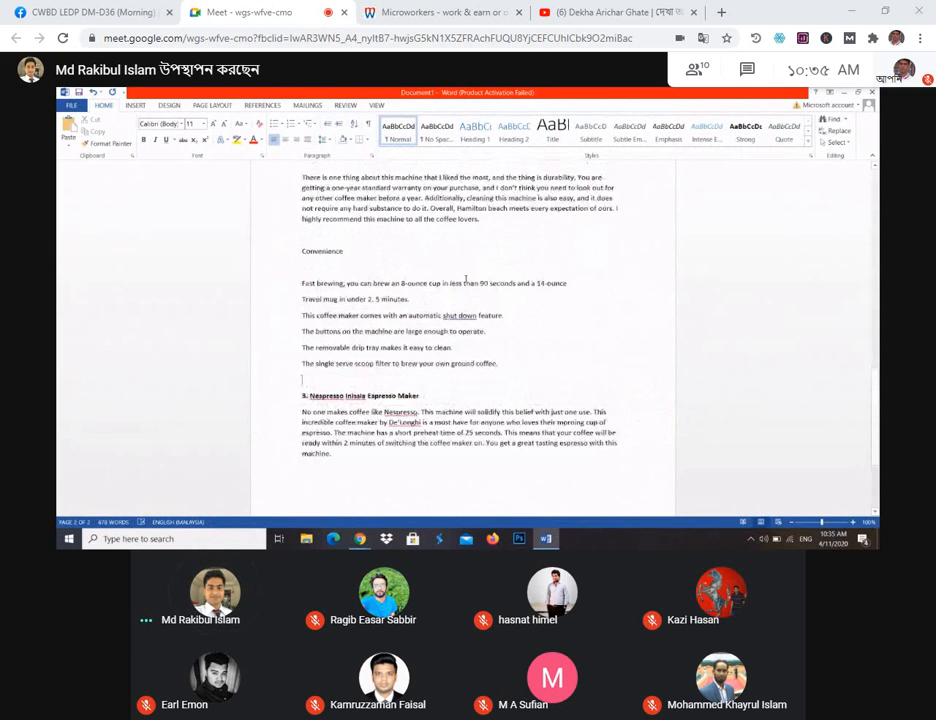
{"action": "scroll", "coordinate": [461, 278], "scroll_direction": "up", "scroll_amount": 10}
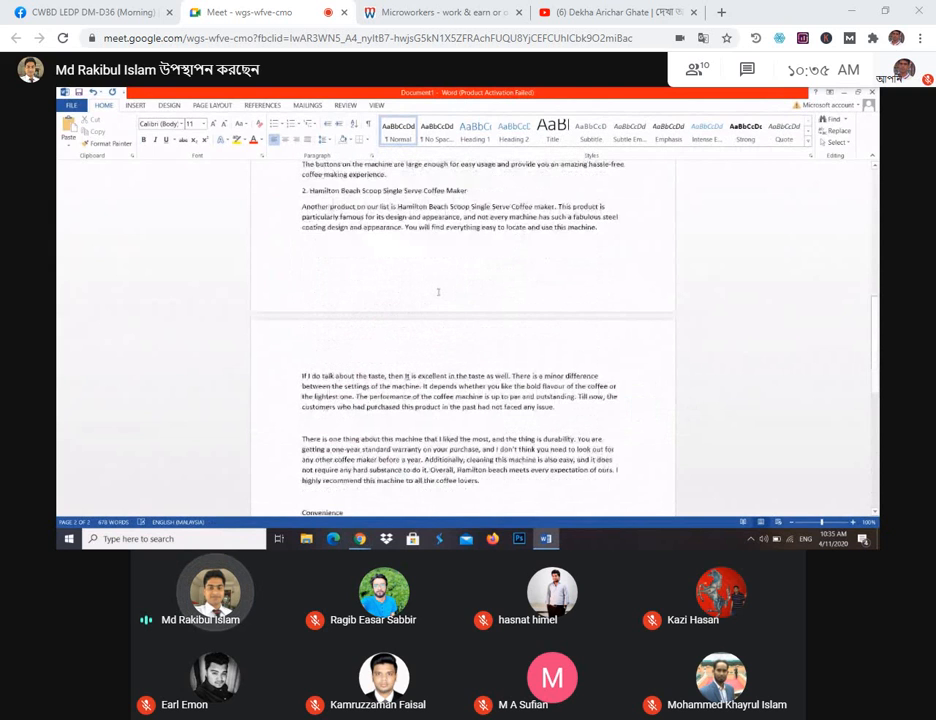
{"action": "left_click_drag", "start_coordinate": [480, 319], "coordinate": [301, 319]}
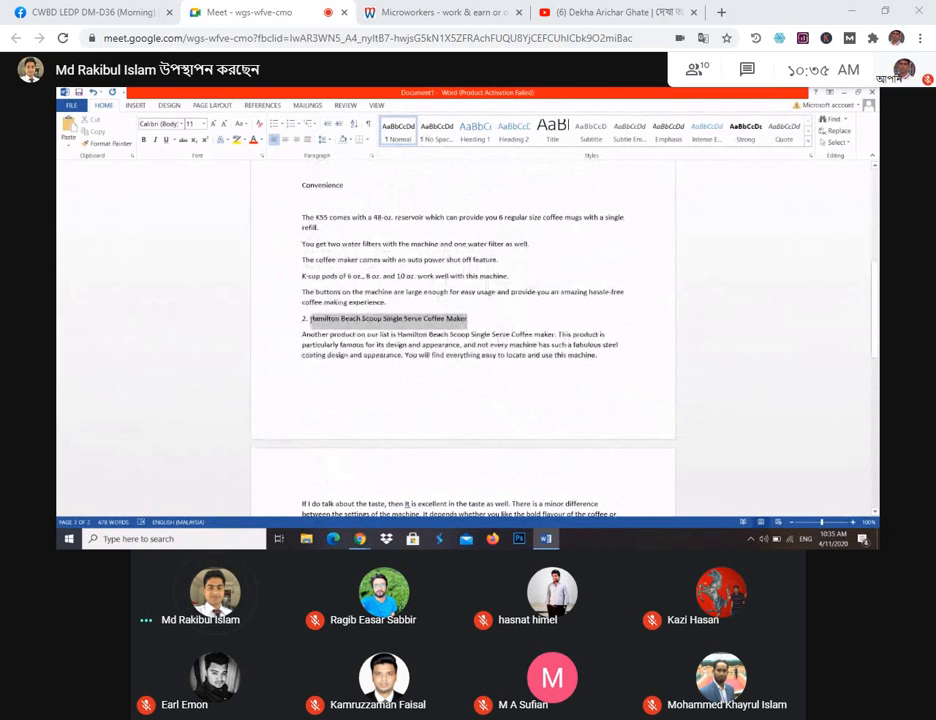
{"action": "left_click", "coordinate": [288, 304]}
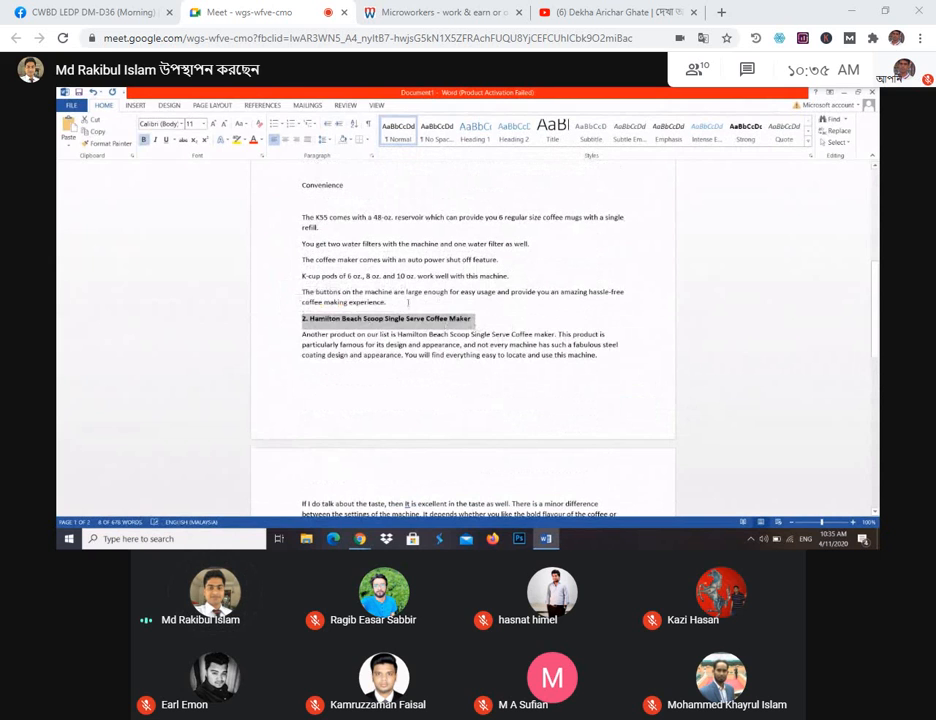
{"action": "left_click", "coordinate": [408, 302]}
{"action": "key", "text": "Return"}
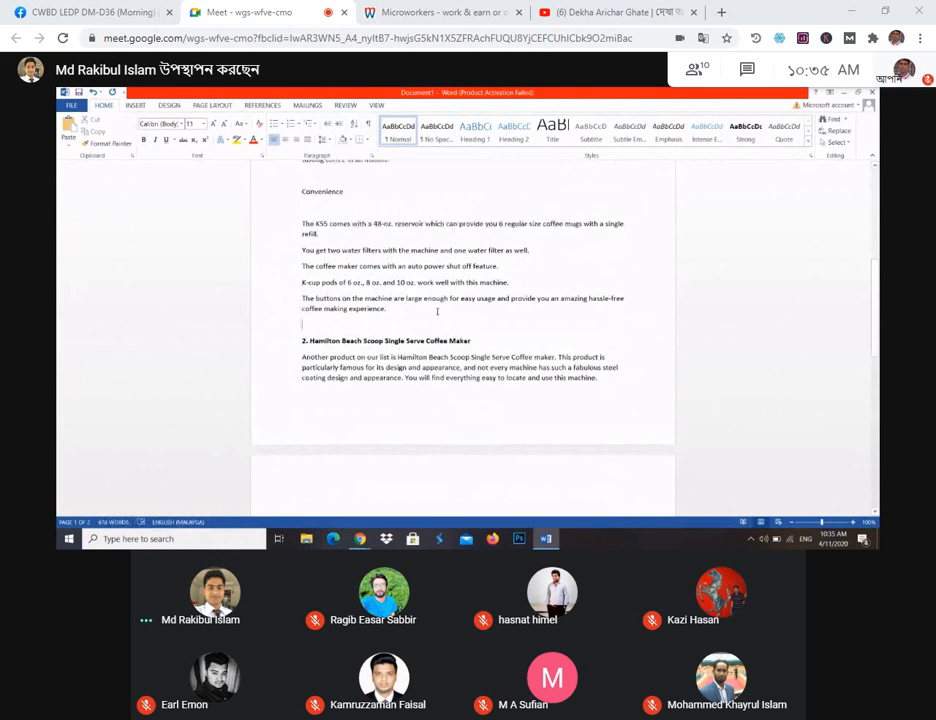
Step: Start a new line after the Nespresso Inissia Espresso Maker paragraph at the end of the document
{"action": "scroll", "coordinate": [437, 312], "scroll_direction": "up", "scroll_amount": 2}
{"action": "scroll", "coordinate": [437, 312], "scroll_direction": "up", "scroll_amount": 2}
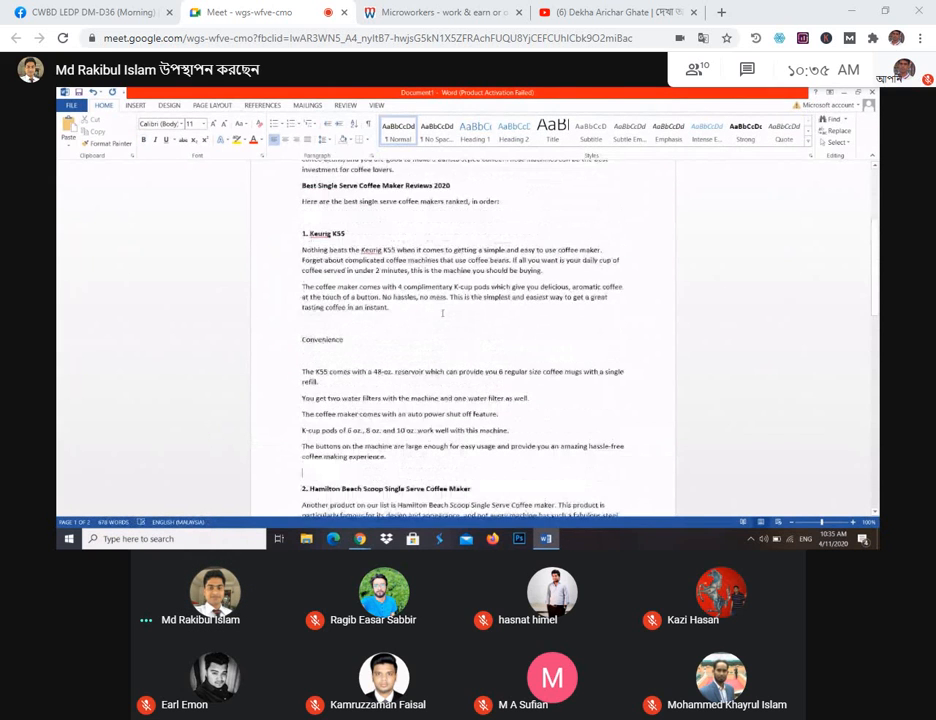
{"action": "scroll", "coordinate": [442, 313], "scroll_direction": "down", "scroll_amount": 20}
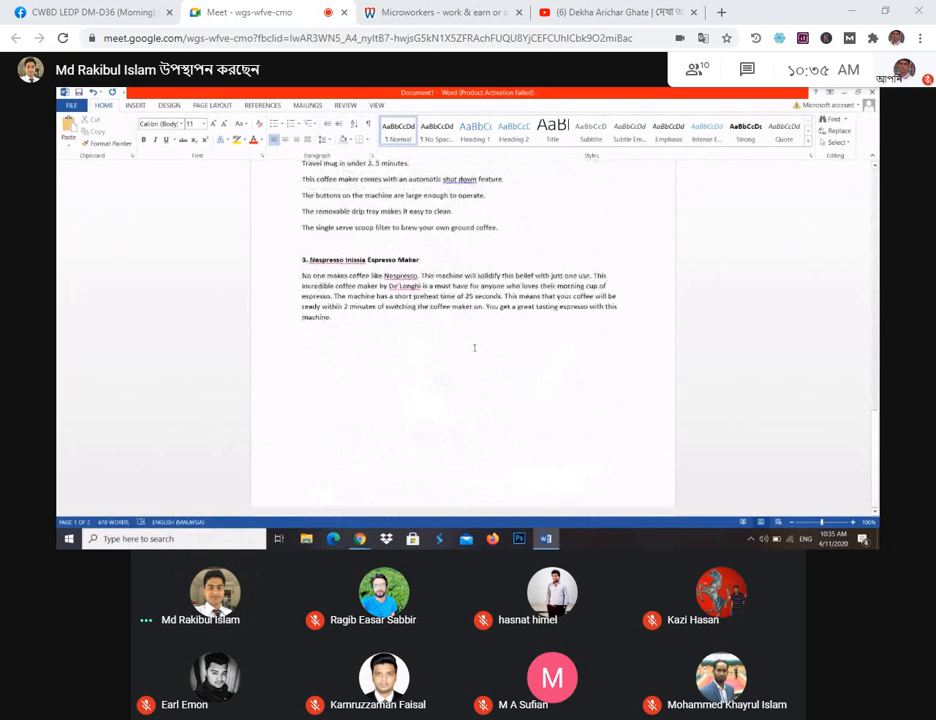
{"action": "key", "text": "Return"}
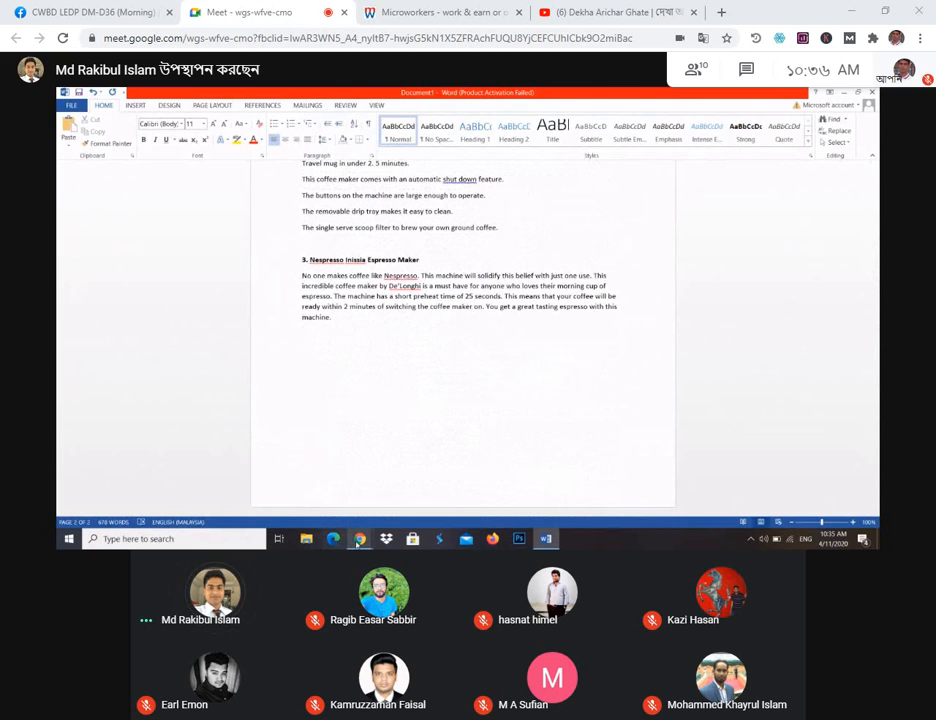
Step: In Chrome, copy the article from "However, if you like to create a variety of coffee drinks" through the first Keurig K575 paragraph
{"action": "mouse_move", "coordinate": [360, 540]}
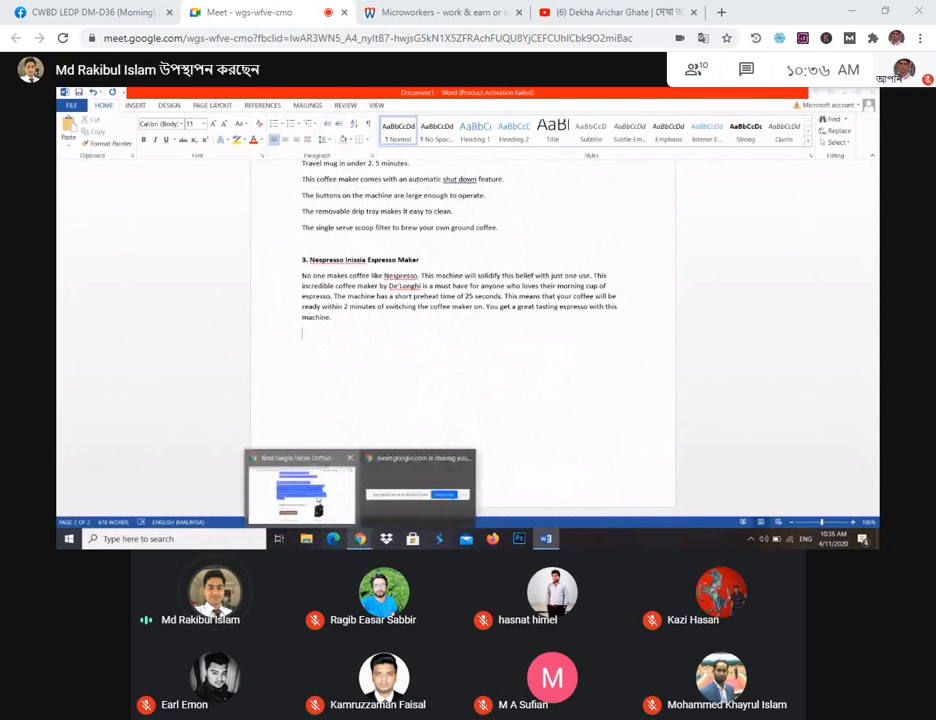
{"action": "left_click", "coordinate": [320, 493]}
{"action": "scroll", "coordinate": [322, 490], "scroll_direction": "down", "scroll_amount": 6}
{"action": "left_click_drag", "start_coordinate": [271, 178], "coordinate": [620, 260]}
{"action": "scroll", "coordinate": [323, 288], "scroll_direction": "down", "scroll_amount": 8}
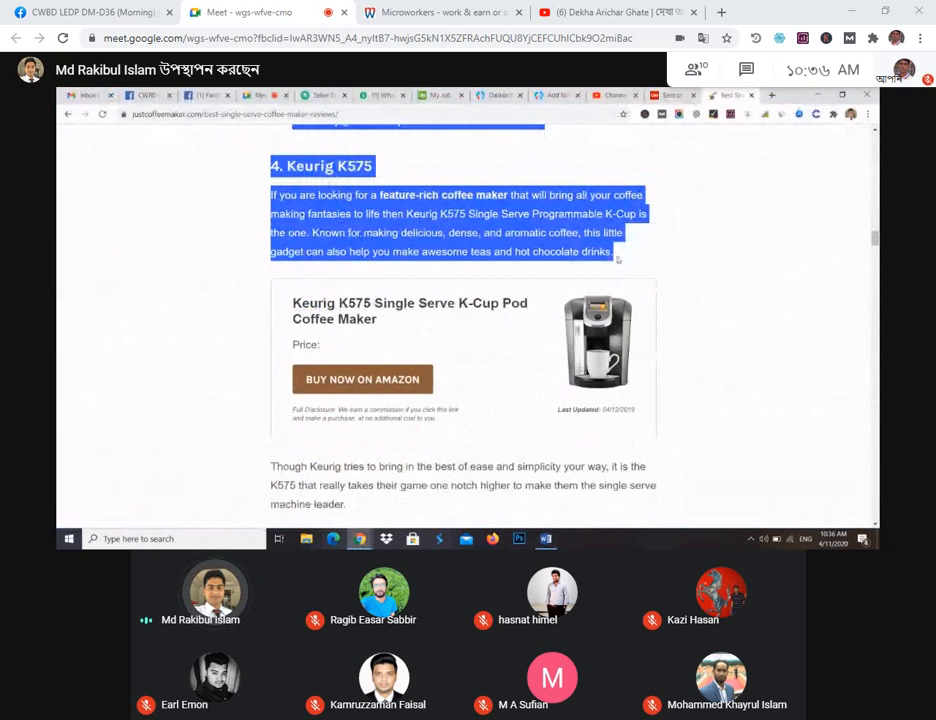
Step: Switch to Word and paste the copied sections after the Nespresso Inissia paragraph as unformatted text
{"action": "mouse_move", "coordinate": [545, 538]}
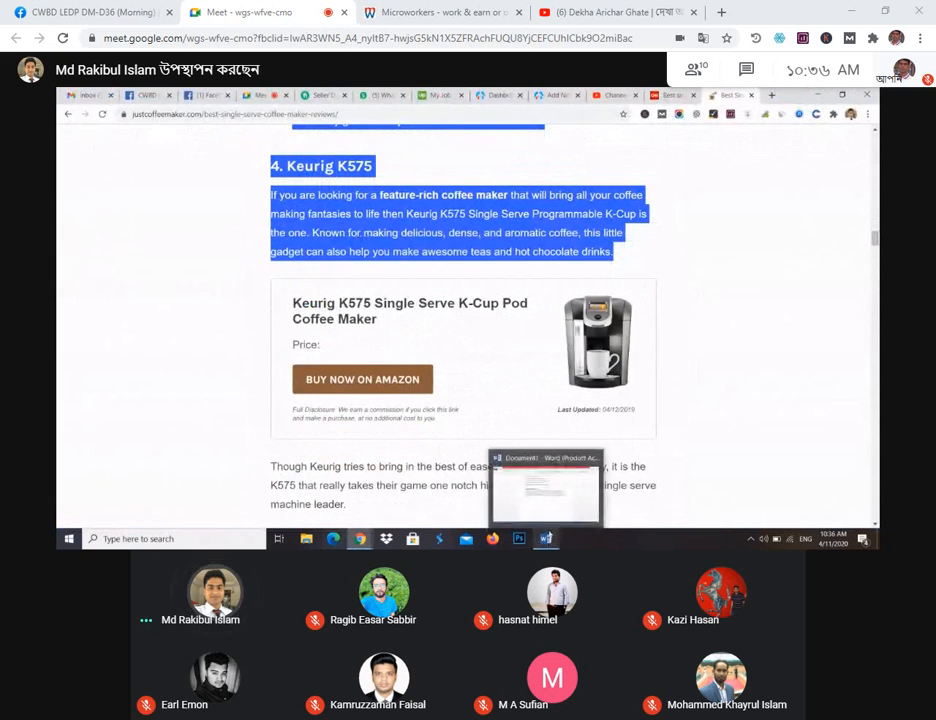
{"action": "left_click", "coordinate": [507, 483]}
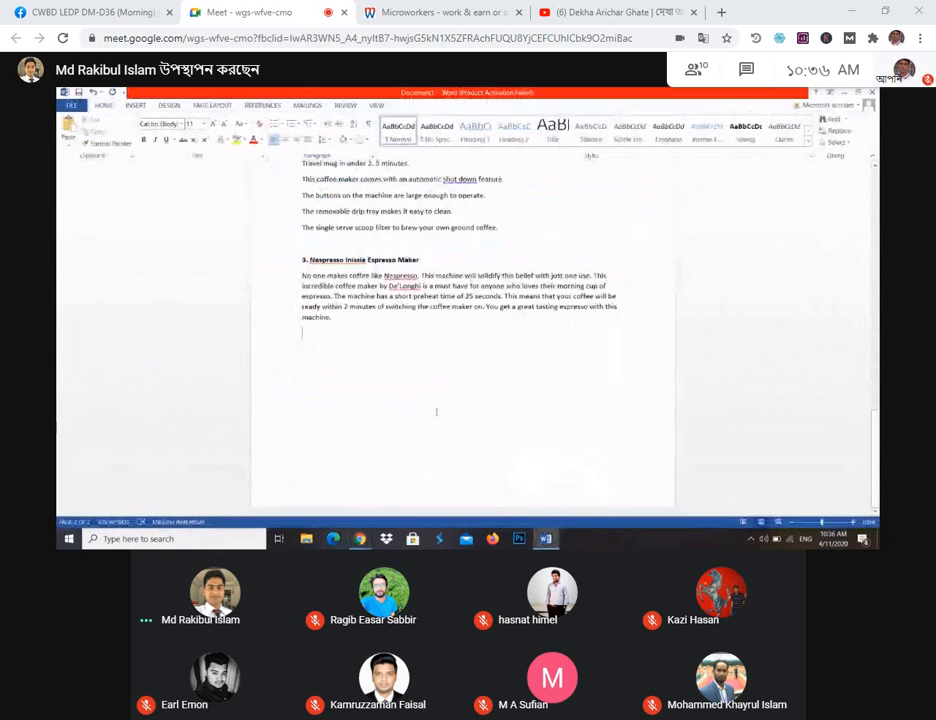
{"action": "key", "text": "ctrl+v"}
{"action": "left_click", "coordinate": [541, 499]}
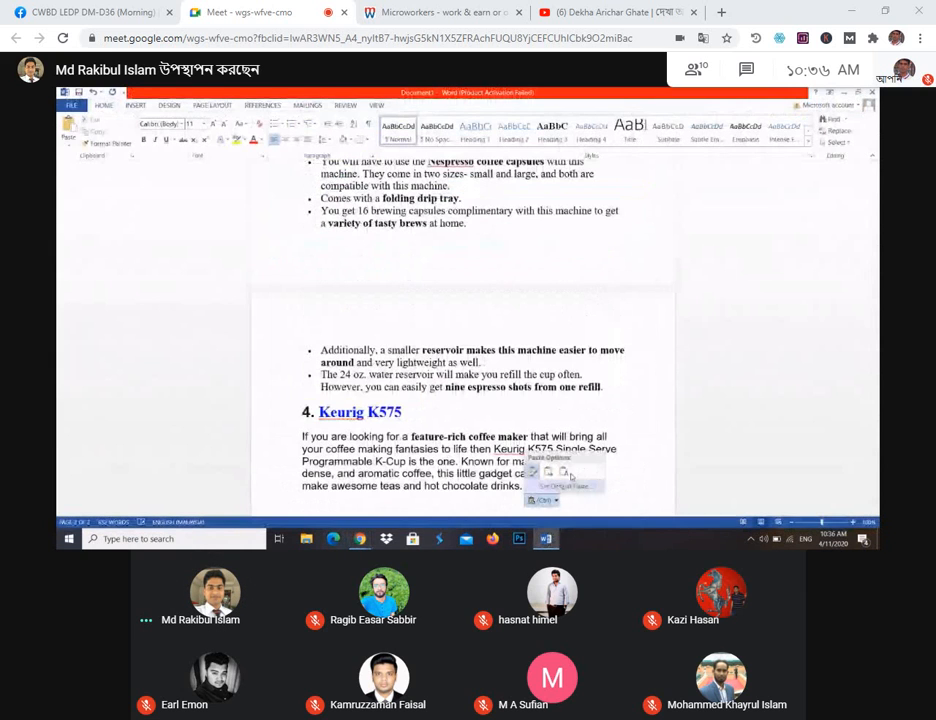
{"action": "left_click", "coordinate": [565, 471]}
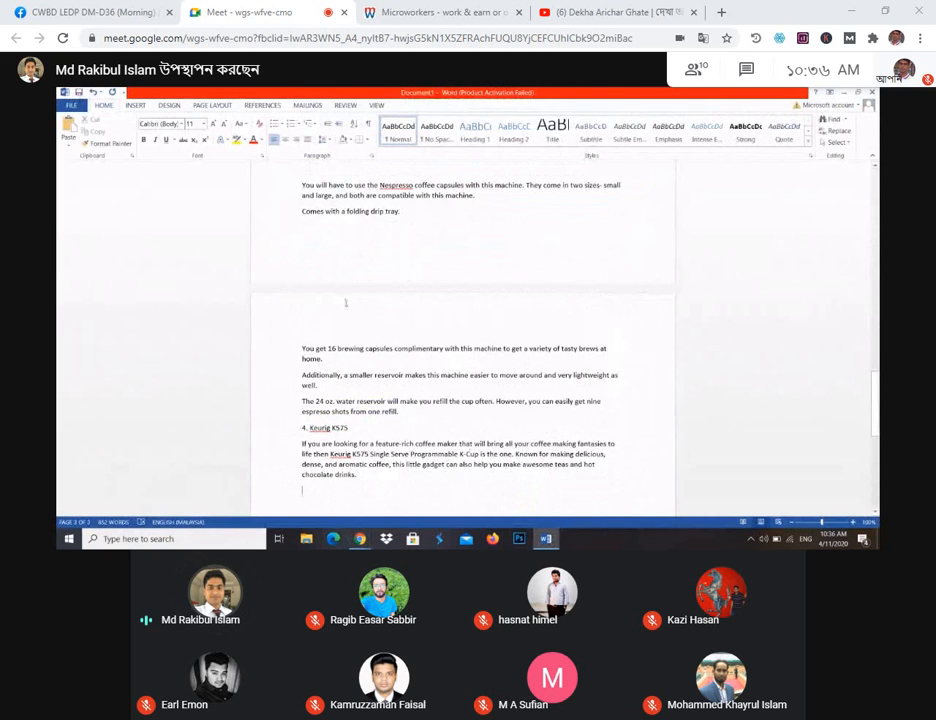
Step: Make the "4. Keurig K575" heading bold and insert an empty line above it
{"action": "scroll", "coordinate": [356, 290], "scroll_direction": "up", "scroll_amount": 3}
{"action": "scroll", "coordinate": [356, 290], "scroll_direction": "up", "scroll_amount": 2}
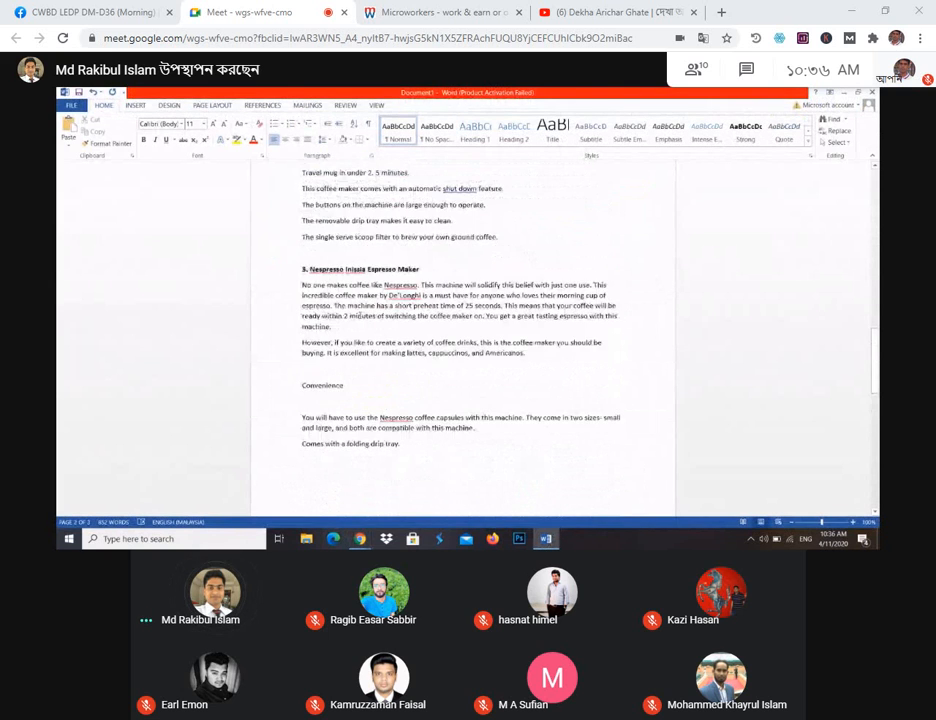
{"action": "scroll", "coordinate": [360, 314], "scroll_direction": "down", "scroll_amount": 6}
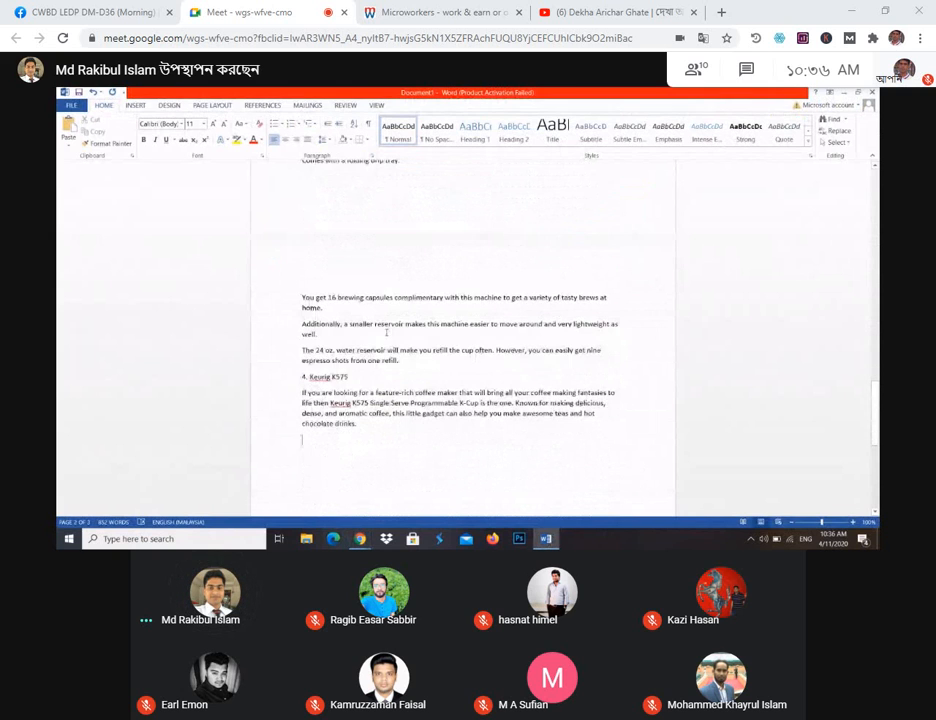
{"action": "left_click_drag", "start_coordinate": [362, 378], "coordinate": [276, 378]}
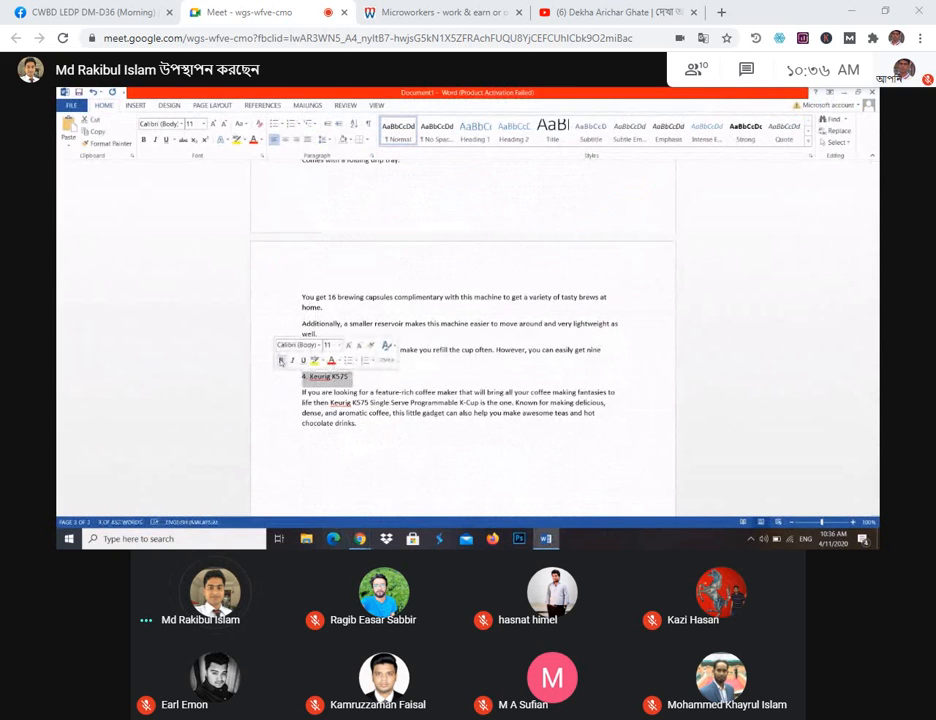
{"action": "left_click", "coordinate": [281, 361]}
{"action": "left_click", "coordinate": [604, 351]}
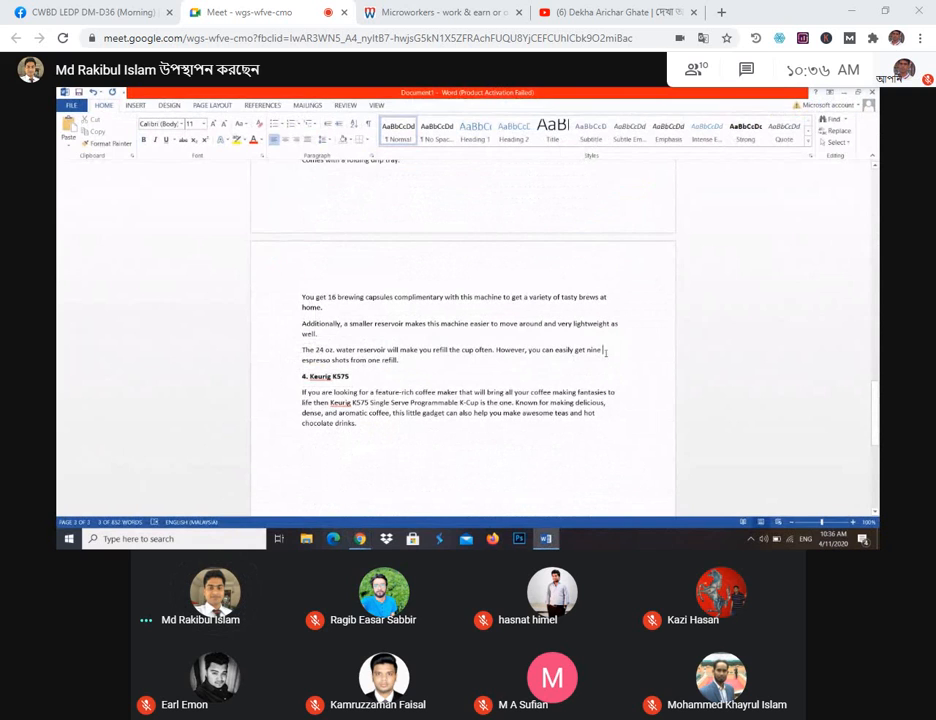
{"action": "key", "text": "Return"}
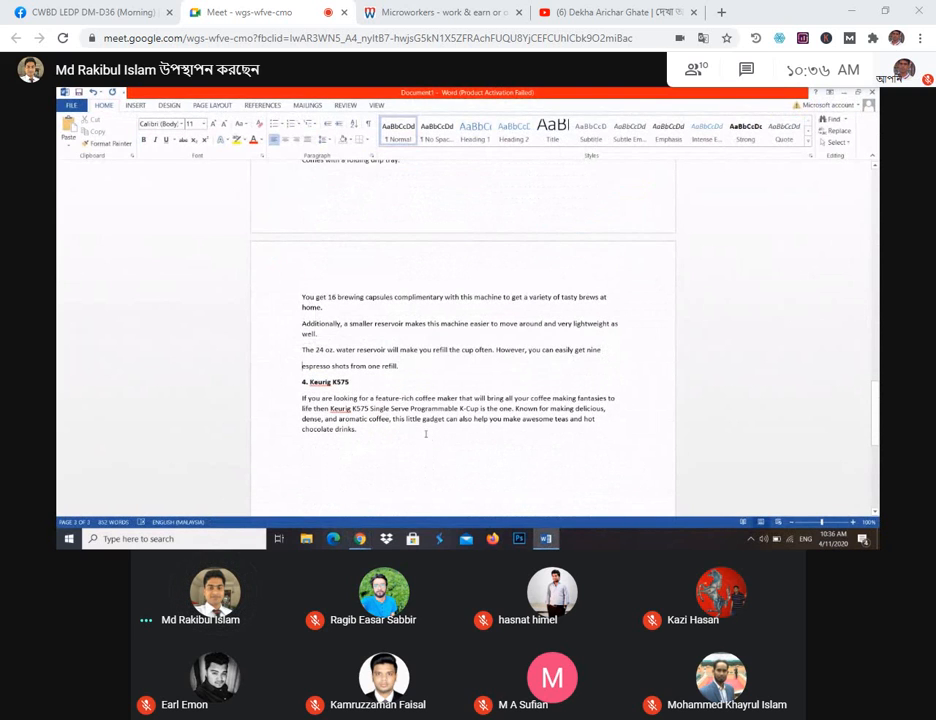
{"action": "key", "text": "BackSpace"}
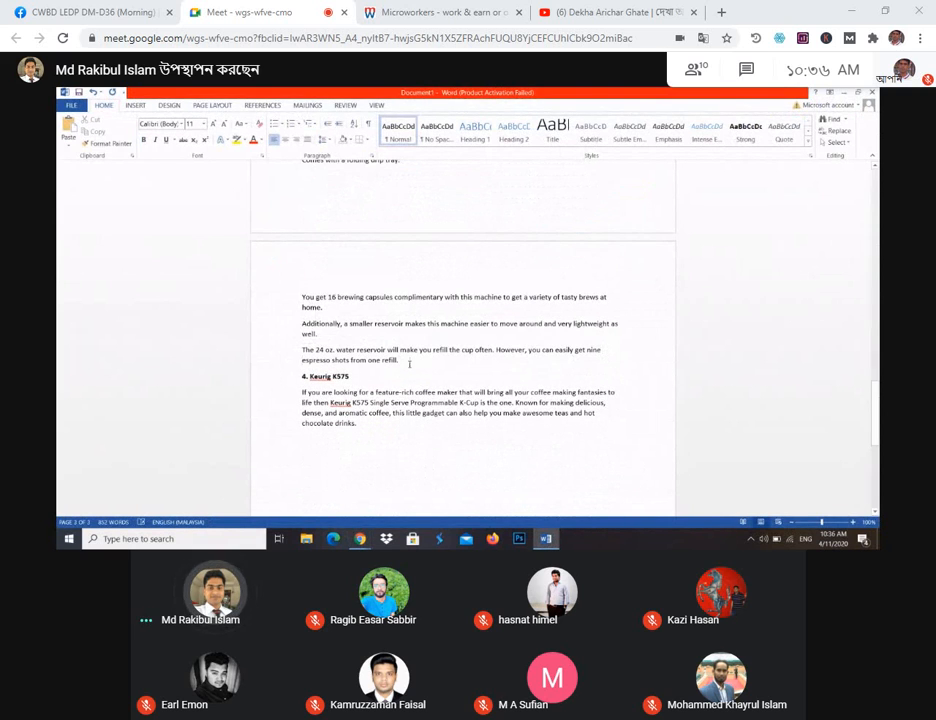
{"action": "key", "text": "Return"}
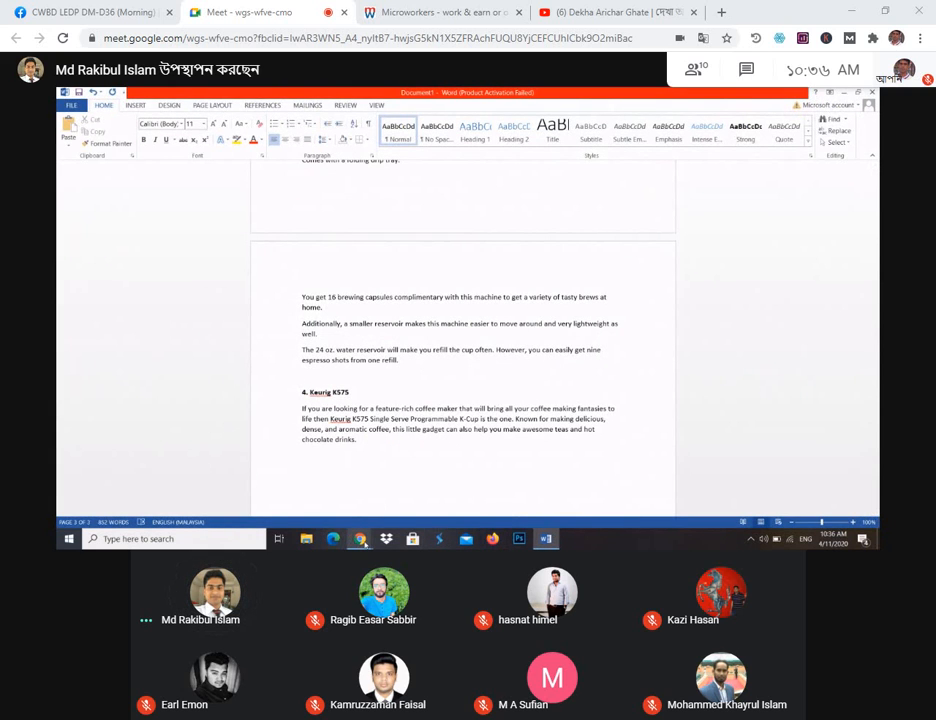
Step: In Chrome, copy the article from "Though Keurig tries to bring in the best" through the words "Keurig K250" below the first Keurig 2.0 K250 paragraph
{"action": "mouse_move", "coordinate": [362, 541]}
{"action": "left_click", "coordinate": [268, 365]}
{"action": "scroll", "coordinate": [290, 388], "scroll_direction": "down", "scroll_amount": 3}
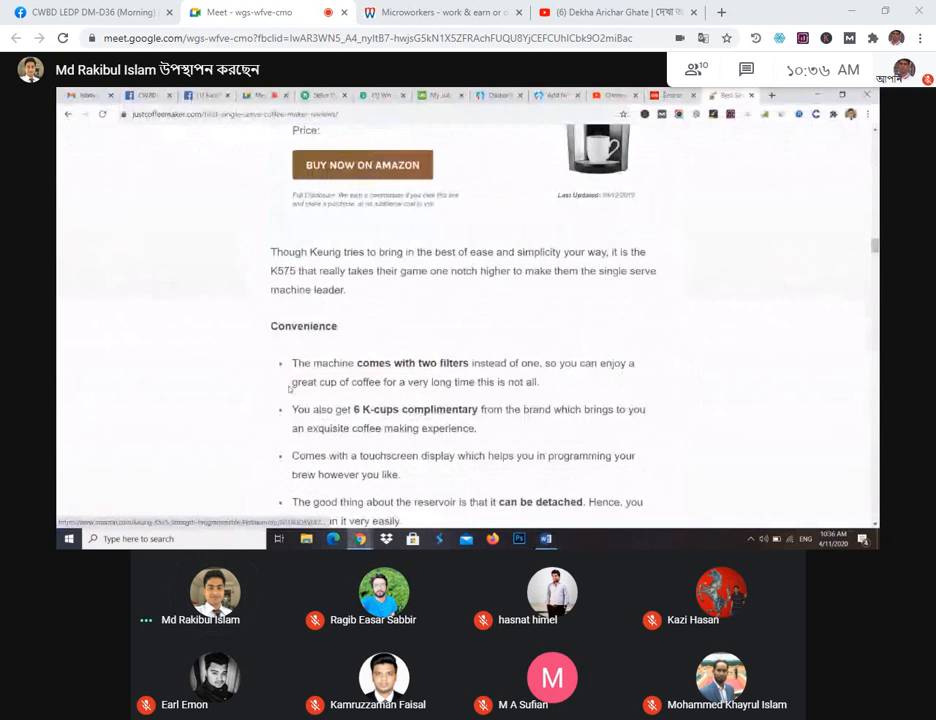
{"action": "left_click_drag", "start_coordinate": [271, 253], "coordinate": [380, 300]}
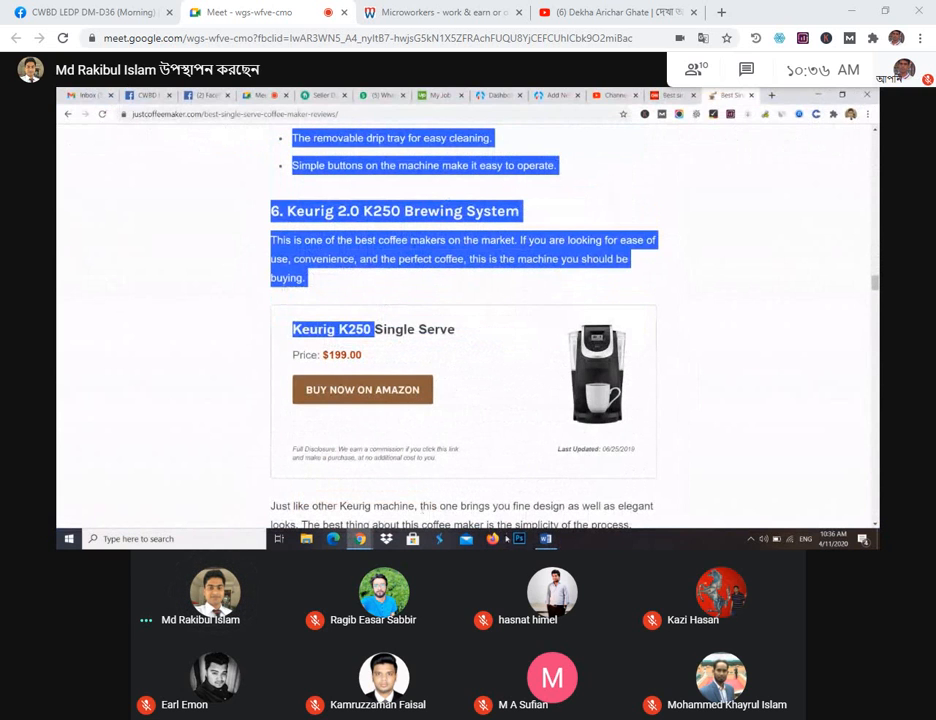
Step: Switch to Word and paste the copied sections on a new line after the Keurig K575 paragraph as unformatted text
{"action": "left_click", "coordinate": [545, 538]}
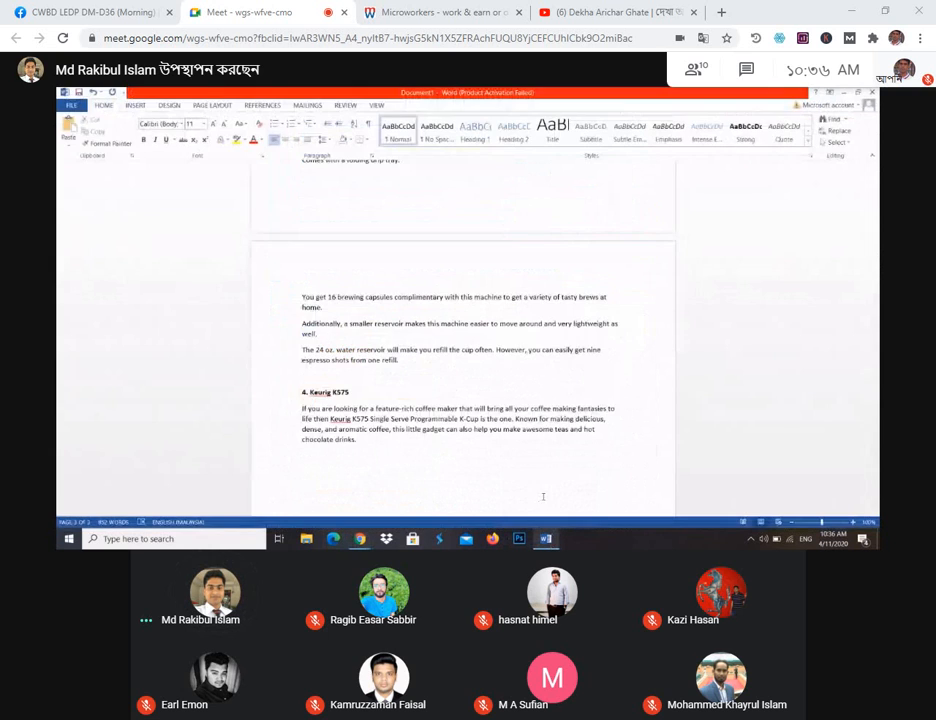
{"action": "scroll", "coordinate": [362, 445], "scroll_direction": "down", "scroll_amount": 2}
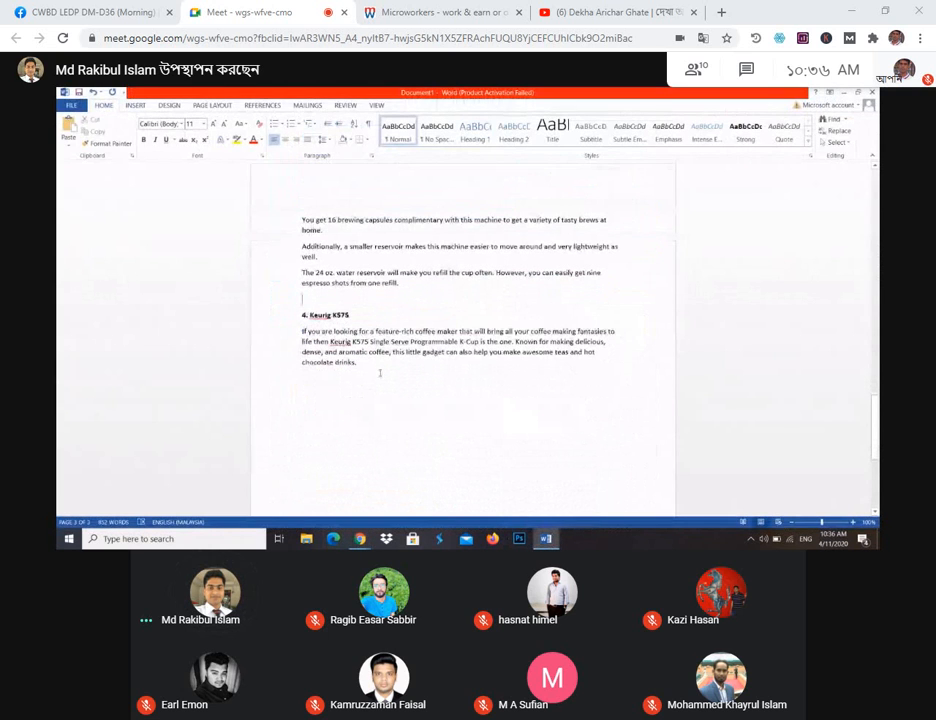
{"action": "key", "text": "Return"}
{"action": "key", "text": "Return"}
{"action": "key", "text": "ctrl+v"}
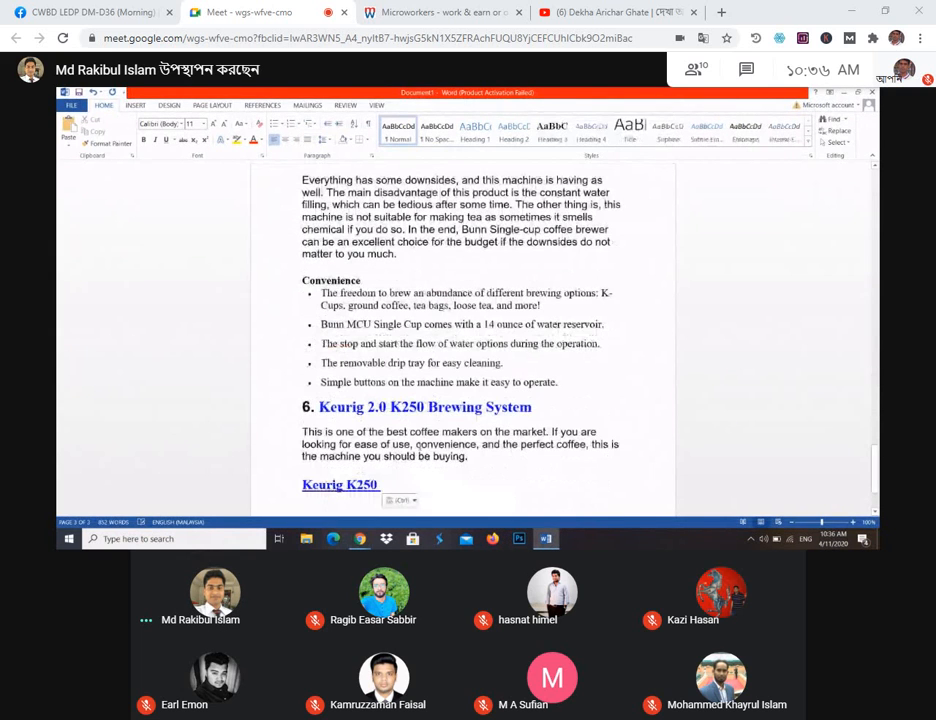
{"action": "left_click", "coordinate": [401, 500]}
{"action": "left_click", "coordinate": [422, 470]}
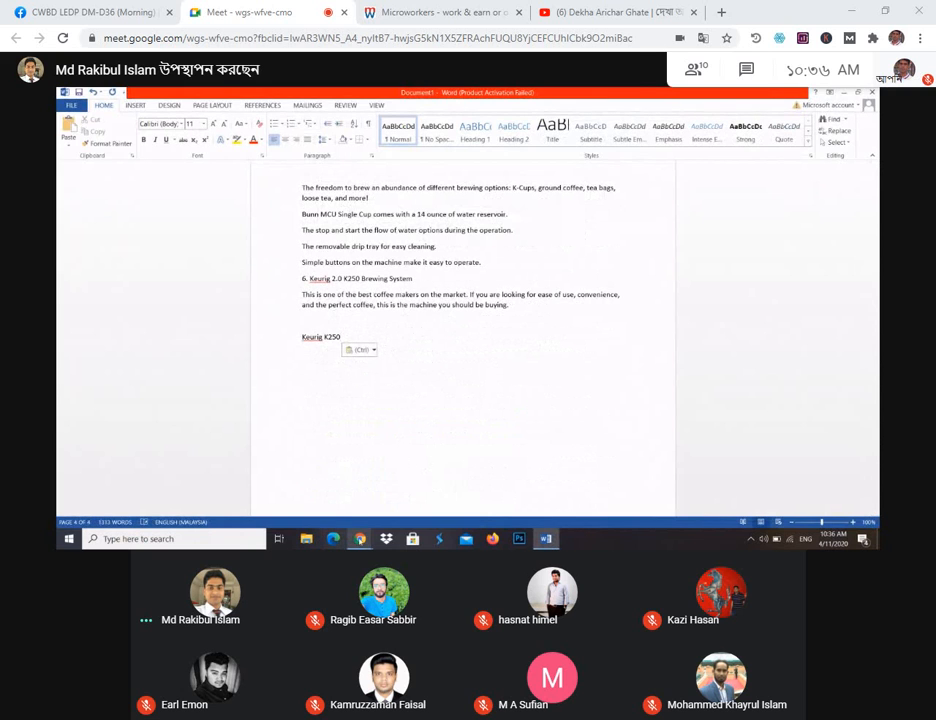
Step: In Chrome, copy the article from "Just like other Keurig machine" through the first Nespresso VertuoLine Evoluo Deluxe paragraph
{"action": "mouse_move", "coordinate": [360, 538]}
{"action": "left_click", "coordinate": [332, 499]}
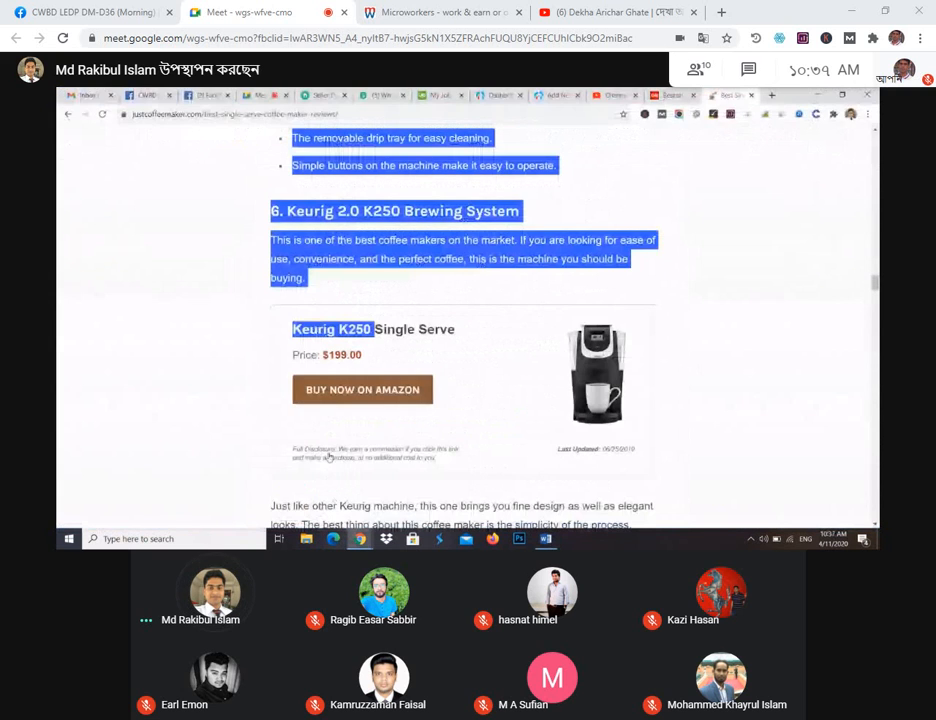
{"action": "scroll", "coordinate": [330, 438], "scroll_direction": "down", "scroll_amount": 3}
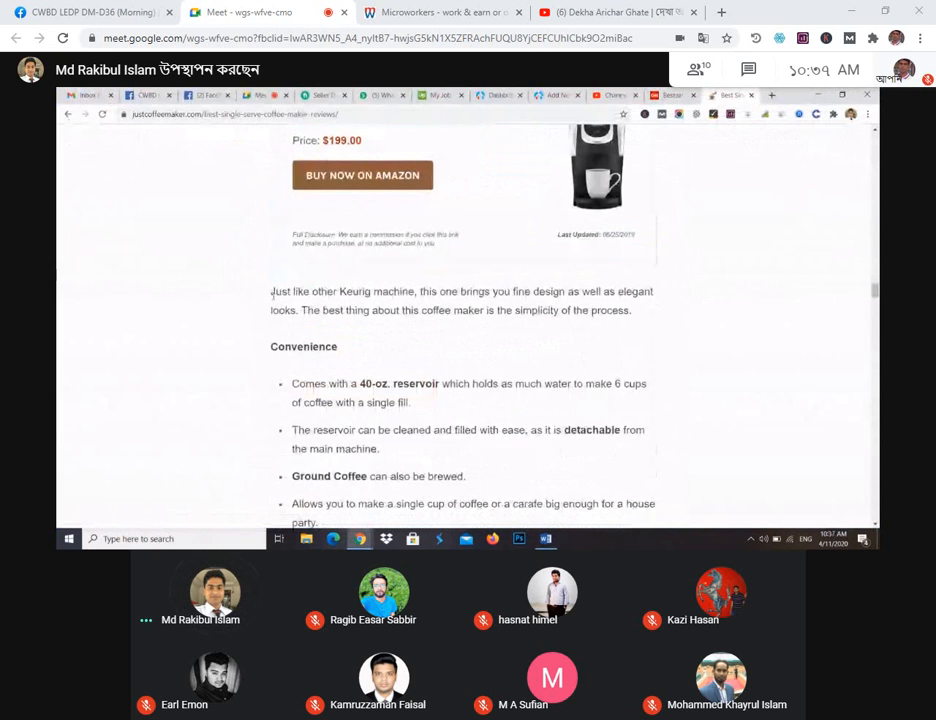
{"action": "left_click_drag", "start_coordinate": [271, 292], "coordinate": [366, 380]}
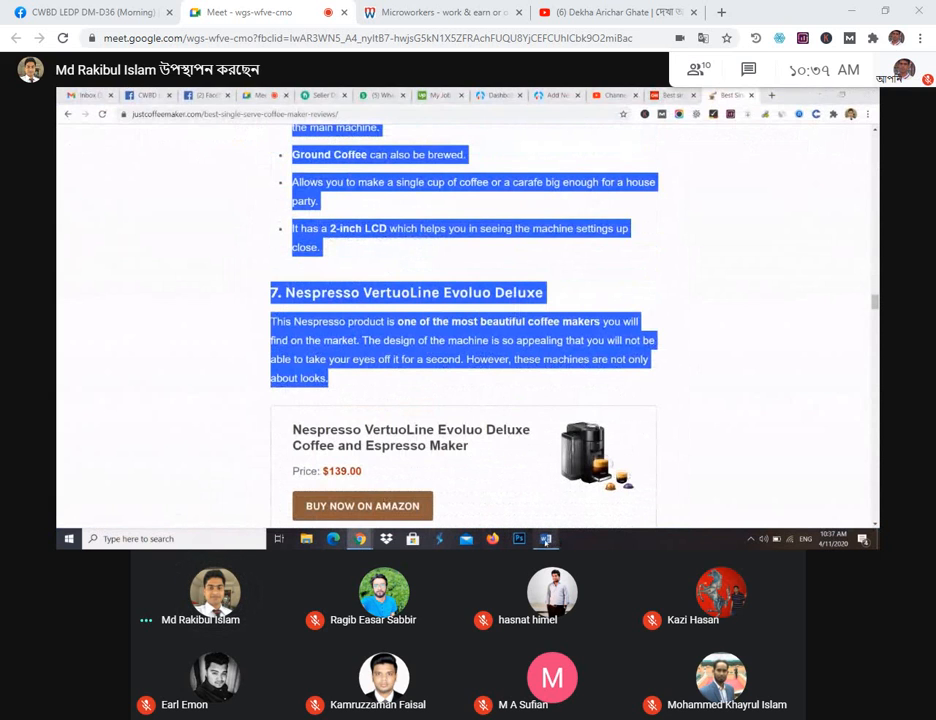
Step: Switch to Word, delete the stray "Keurig K250" line, and paste the copied sections there as unformatted text
{"action": "left_click", "coordinate": [546, 538]}
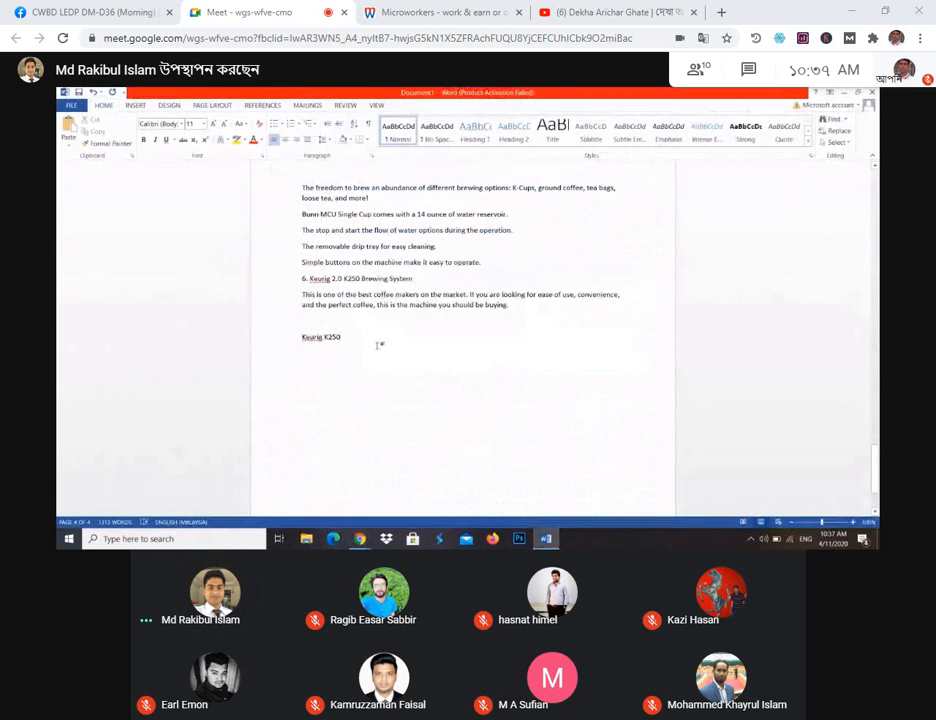
{"action": "key", "text": "BackSpace"}
{"action": "key", "text": "BackSpace"}
{"action": "key", "text": "BackSpace"}
{"action": "key", "text": "BackSpace"}
{"action": "key", "text": "ctrl+v"}
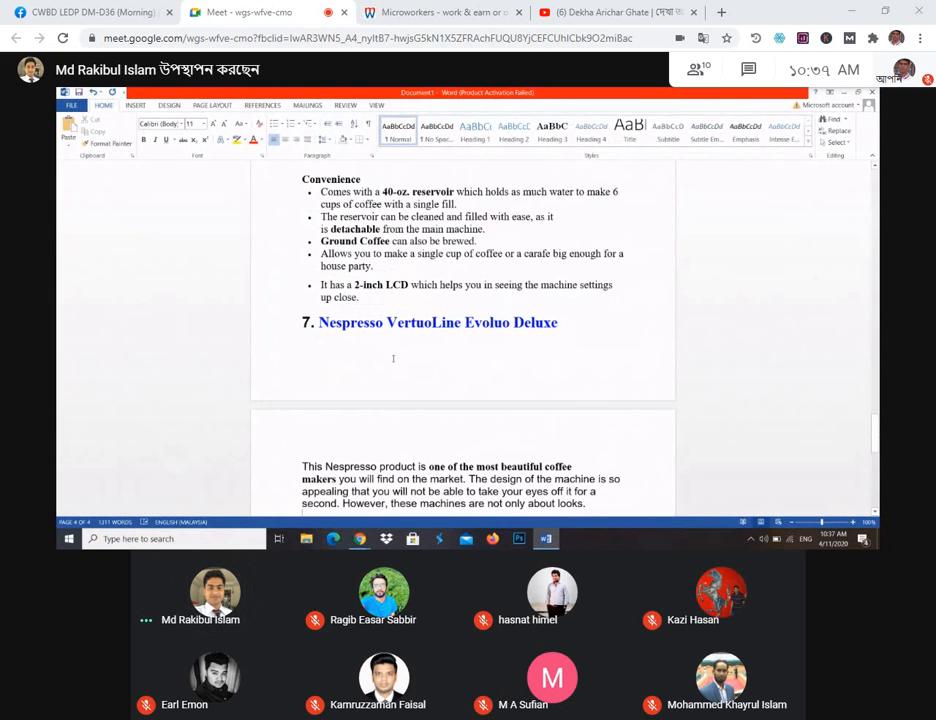
{"action": "left_click", "coordinate": [625, 479]}
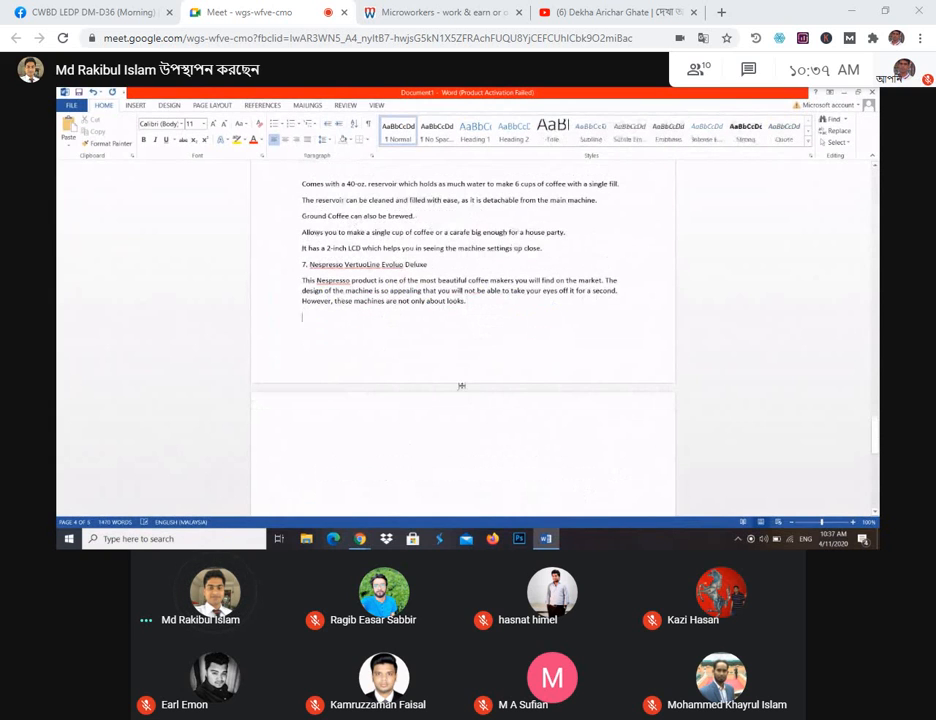
Step: In Chrome, copy the article from "They are very powerful coffee makers" through the first Cuisinart SS-10 Premium Coffee Maker paragraph
{"action": "mouse_move", "coordinate": [359, 538]}
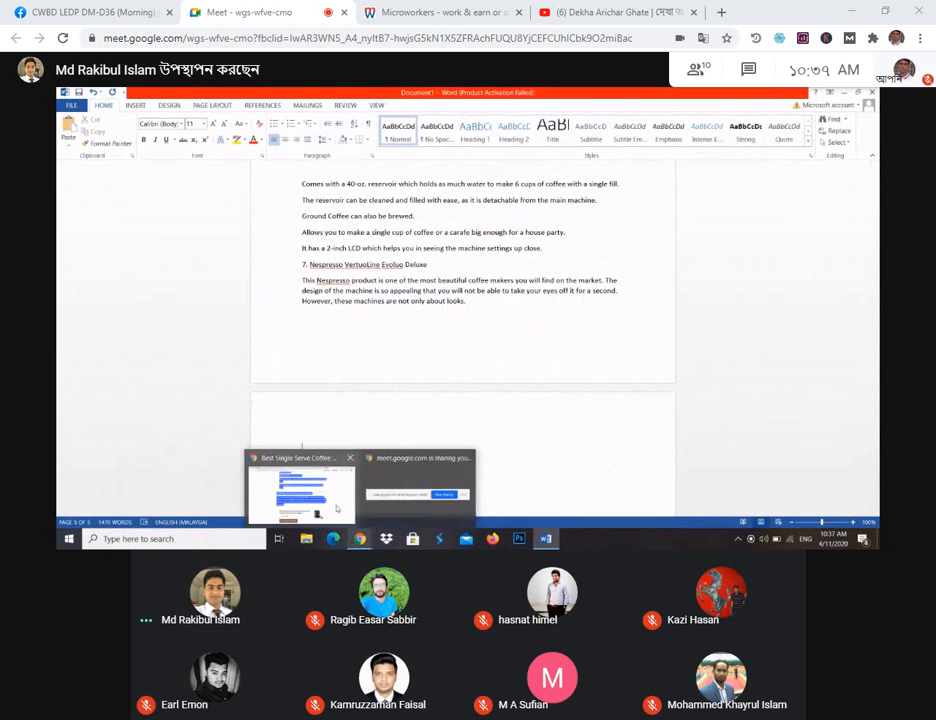
{"action": "left_click", "coordinate": [330, 499]}
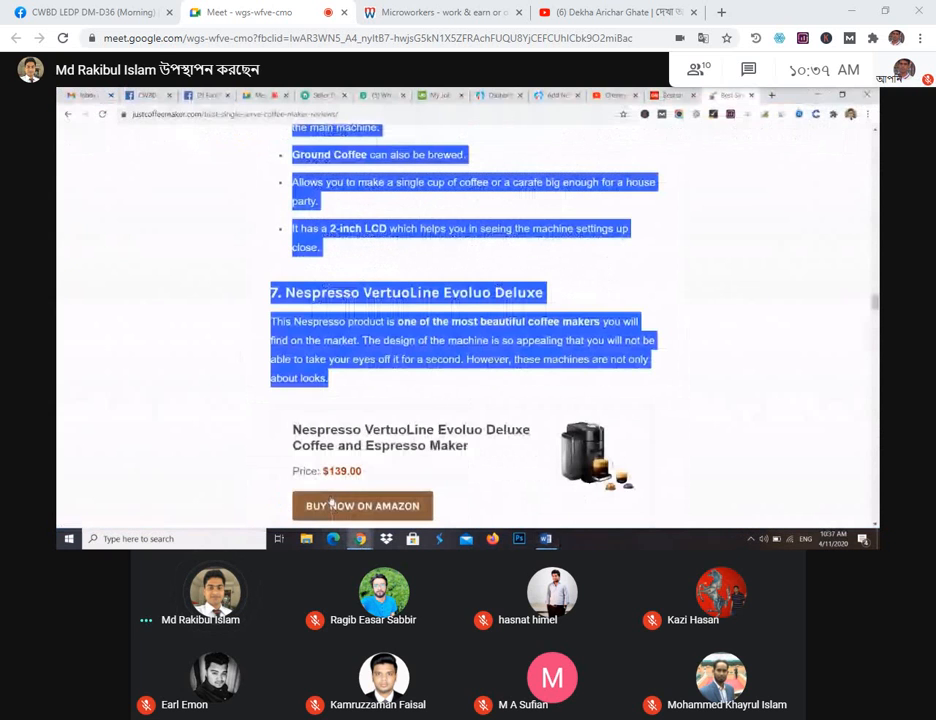
{"action": "scroll", "coordinate": [366, 328], "scroll_direction": "down", "scroll_amount": 3}
{"action": "left_click_drag", "start_coordinate": [271, 270], "coordinate": [484, 291]}
{"action": "scroll", "coordinate": [391, 378], "scroll_direction": "up", "scroll_amount": 3}
{"action": "scroll", "coordinate": [391, 378], "scroll_direction": "down", "scroll_amount": 5}
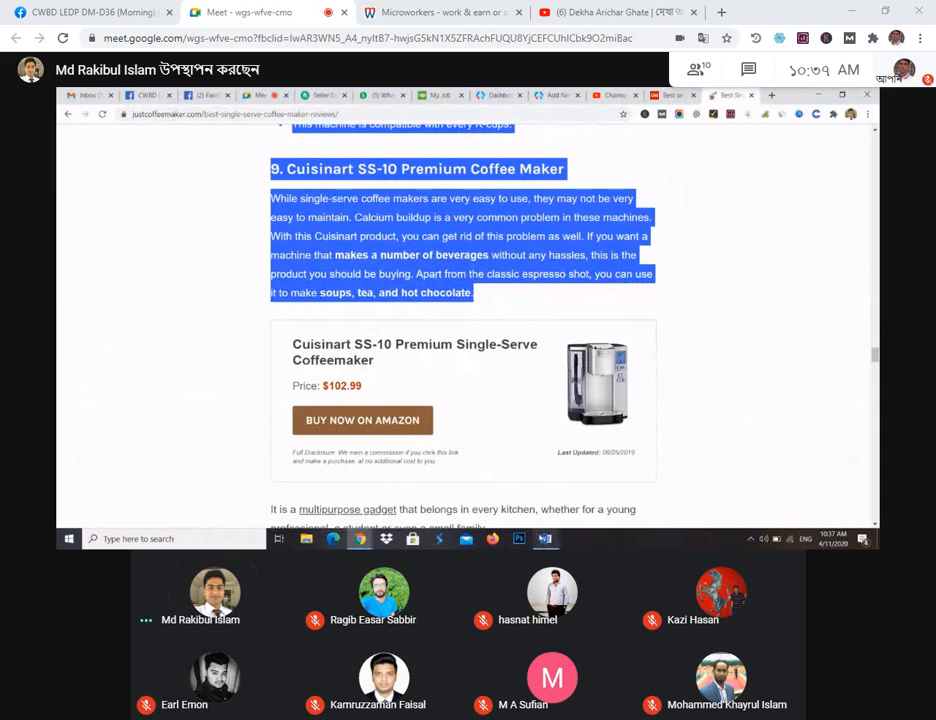
Step: Switch to Word, paste the copied sections below the Nespresso VertuoLine paragraph as unformatted text, and start a new line after them
{"action": "mouse_move", "coordinate": [545, 538]}
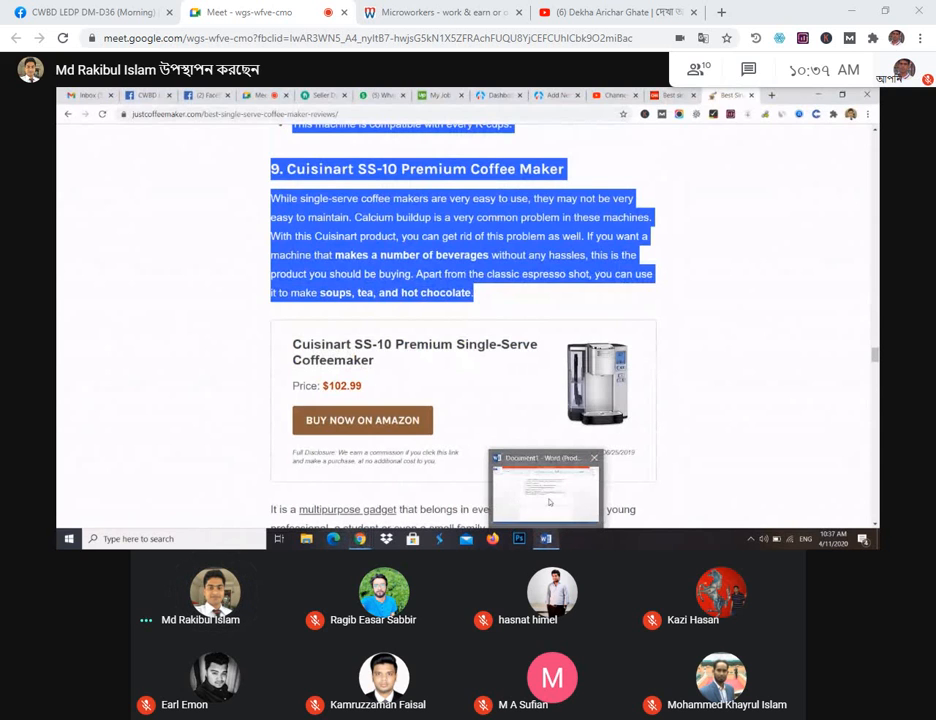
{"action": "left_click", "coordinate": [549, 502]}
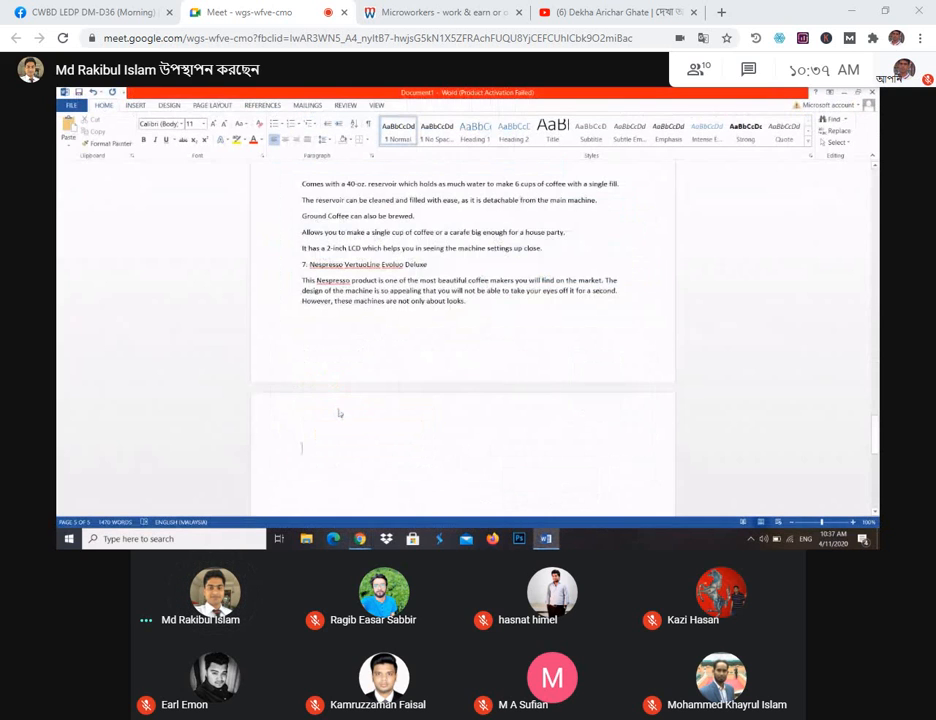
{"action": "key", "text": "ctrl+v"}
{"action": "left_click", "coordinate": [541, 505]}
{"action": "left_click", "coordinate": [549, 475]}
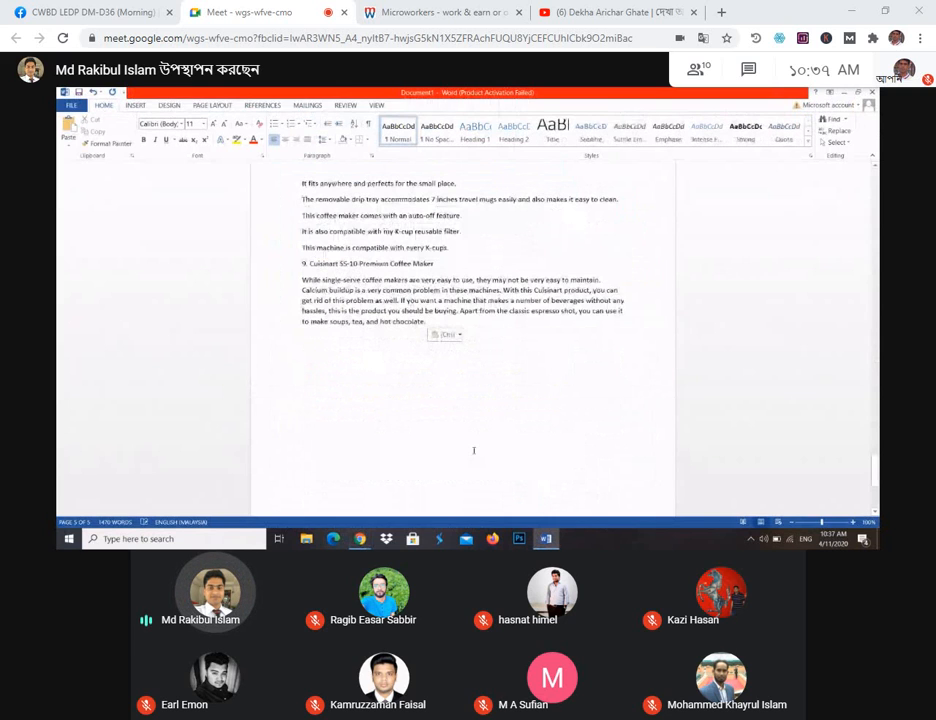
{"action": "key", "text": "Return"}
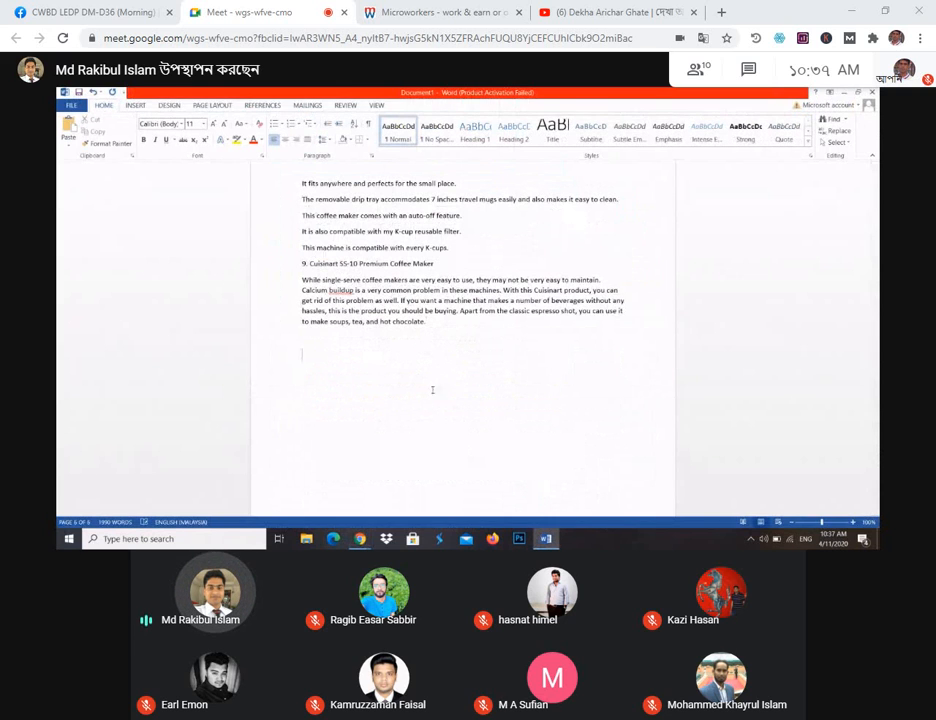
Step: Switch to the Google Meet tab in Chrome and admit the waiting participant to the meeting
{"action": "mouse_move", "coordinate": [360, 538]}
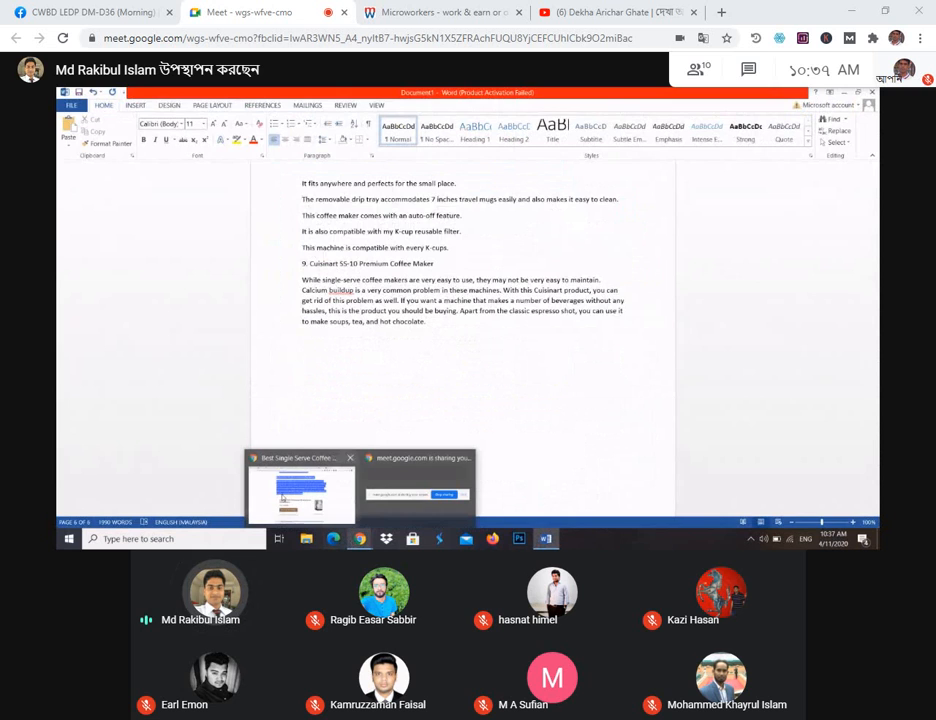
{"action": "left_click", "coordinate": [283, 498]}
{"action": "left_click", "coordinate": [262, 96]}
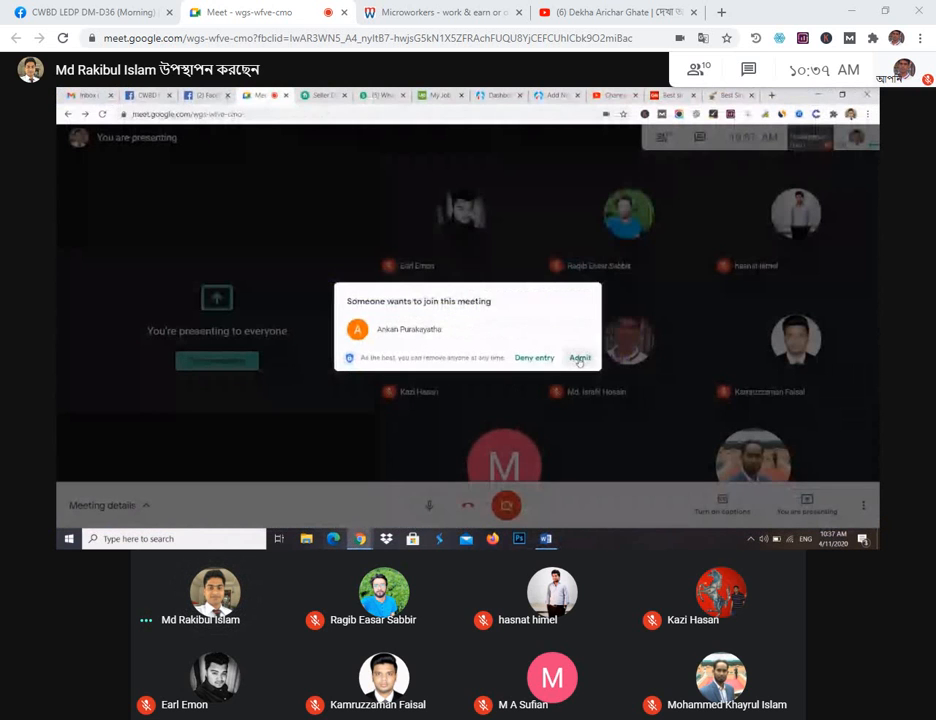
{"action": "left_click", "coordinate": [580, 361]}
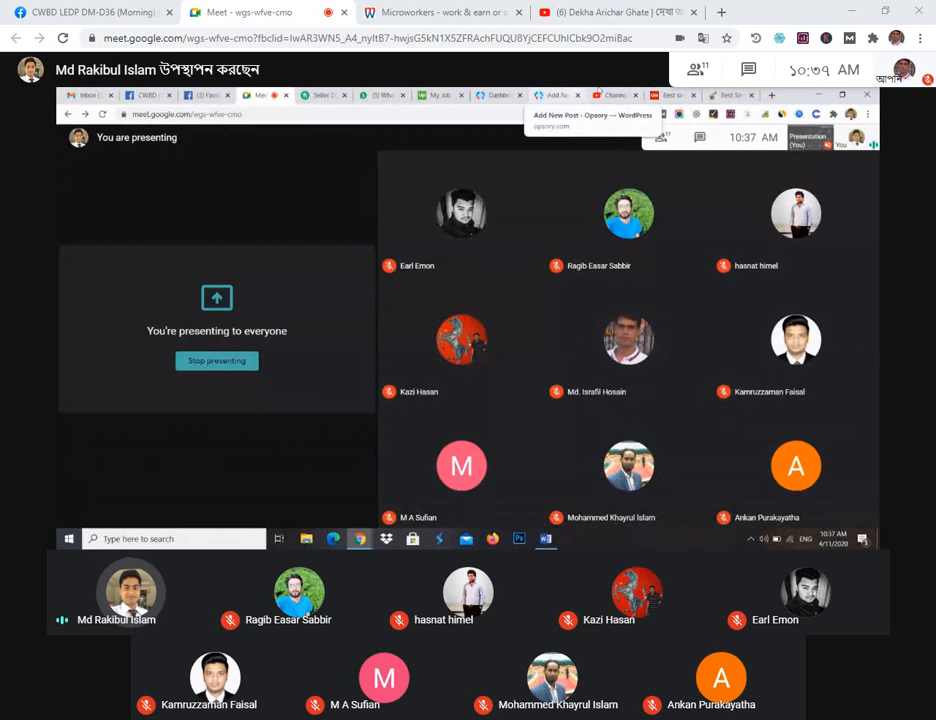
Step: Return to the coffee maker article and copy from "It is a multipurpose gadget" through the heading "Factors To Consider Before You Buying..."
{"action": "left_click", "coordinate": [725, 94]}
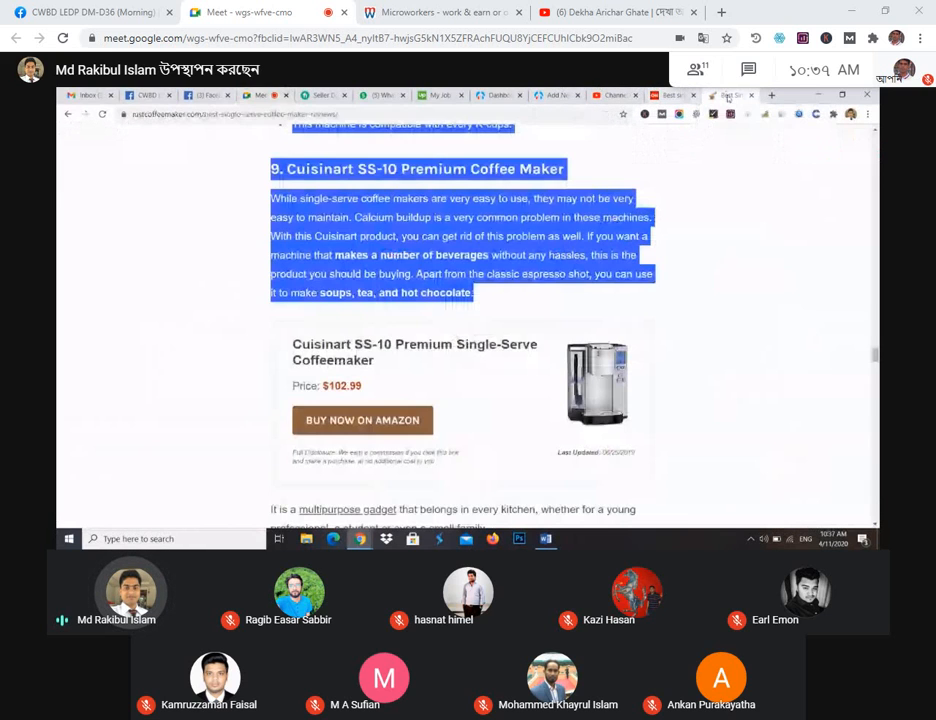
{"action": "scroll", "coordinate": [460, 300], "scroll_direction": "down", "scroll_amount": 4}
{"action": "left_click_drag", "start_coordinate": [270, 242], "coordinate": [646, 320]}
{"action": "scroll", "coordinate": [341, 290], "scroll_direction": "down", "scroll_amount": 7}
{"action": "scroll", "coordinate": [640, 312], "scroll_direction": "down", "scroll_amount": 6}
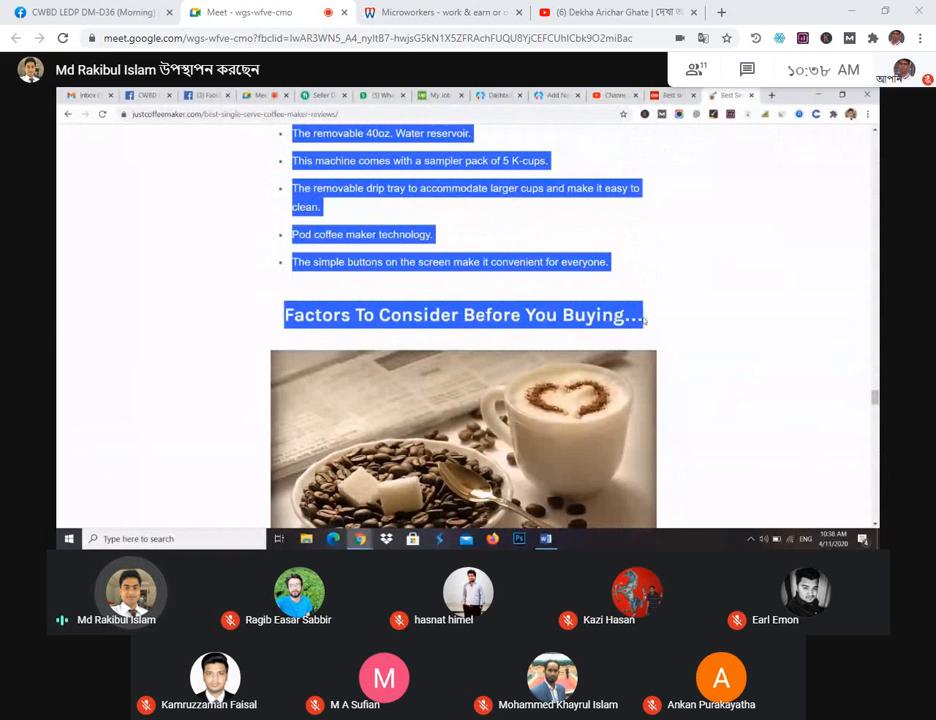
Step: Switch to Word and paste the copied sections below the Cuisinart SS-10 paragraph as unformatted text
{"action": "mouse_move", "coordinate": [545, 535]}
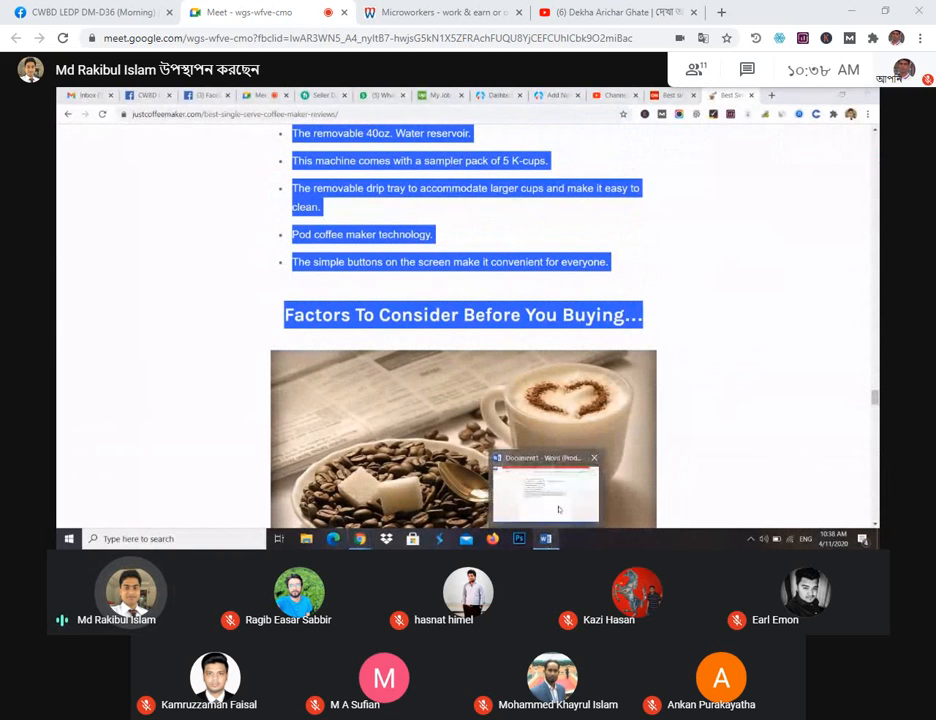
{"action": "left_click", "coordinate": [558, 509]}
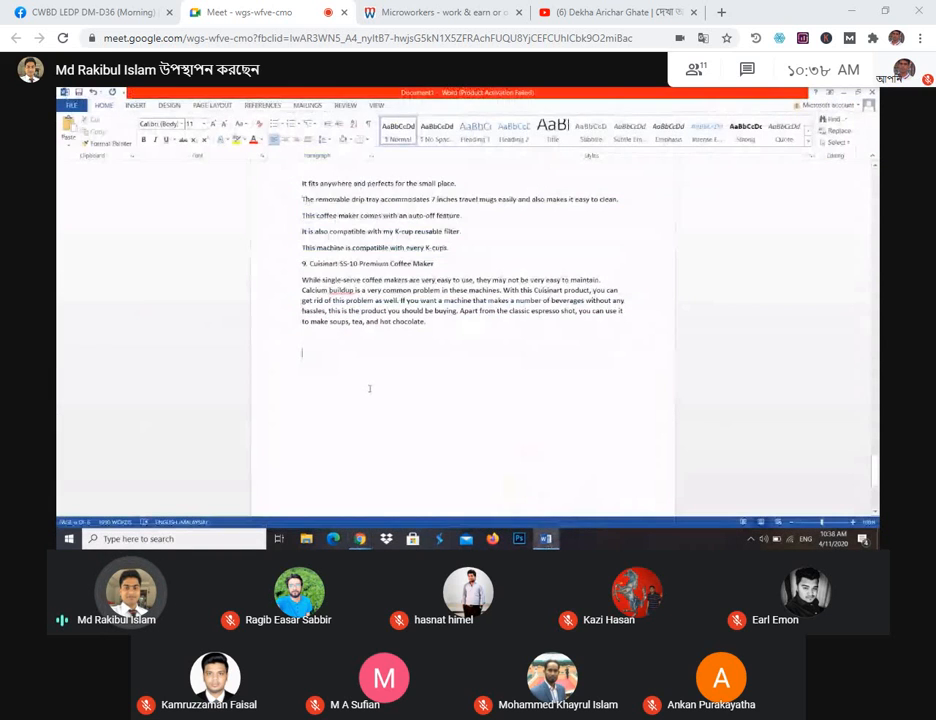
{"action": "key", "text": "ctrl+v"}
{"action": "left_click", "coordinate": [537, 492]}
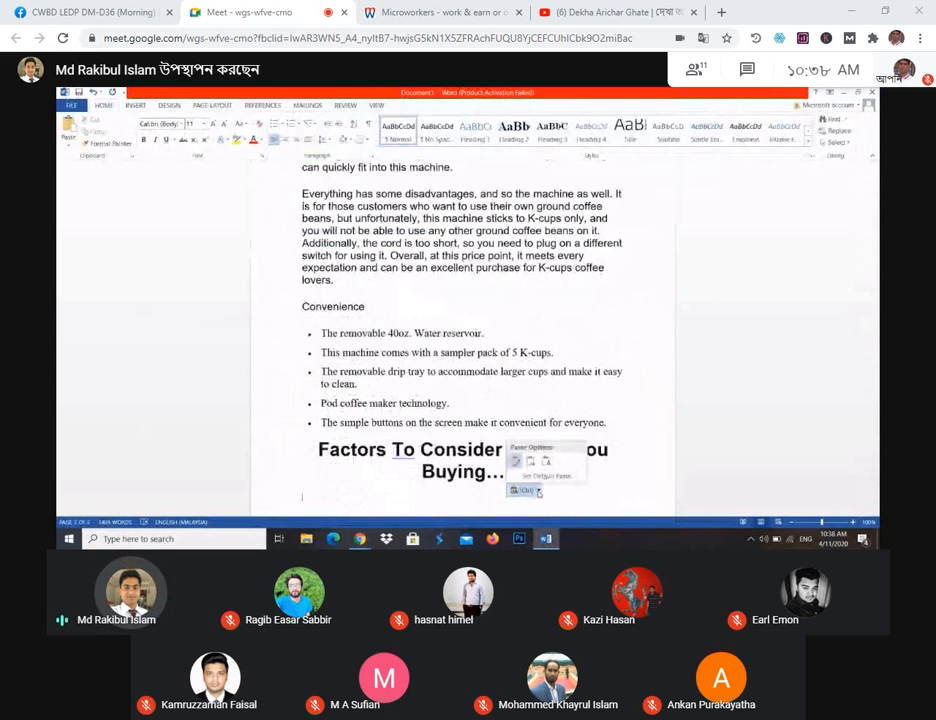
{"action": "left_click", "coordinate": [545, 463]}
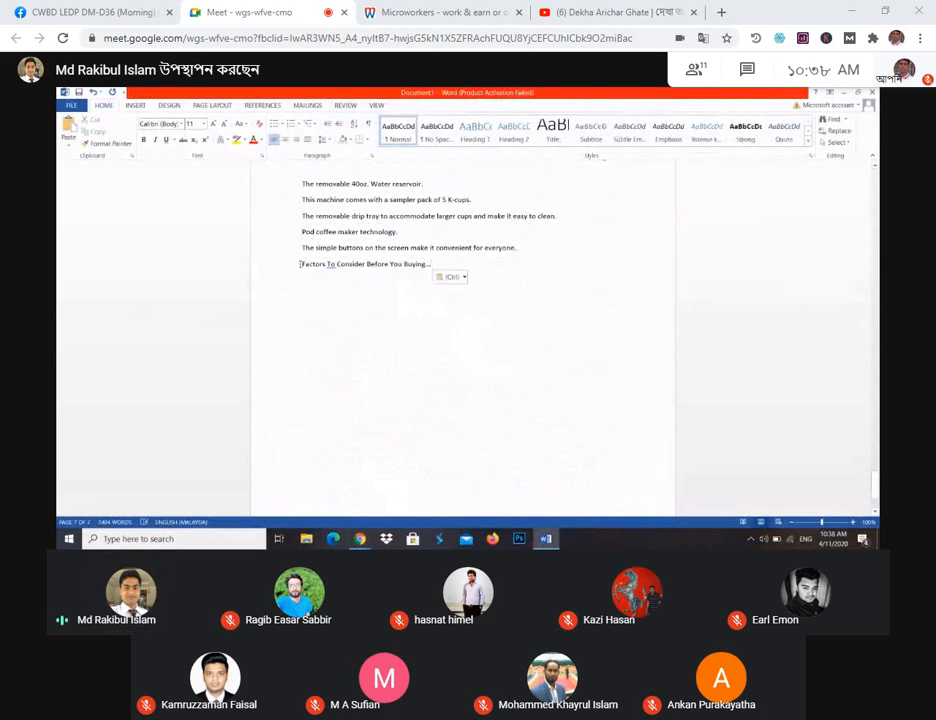
Step: Bold the headings "Factors To Consider Before You Buying..." and "9. Cuisinart SS-10 Premium Coffee Maker", and insert a blank line above the Cuisinart heading
{"action": "left_click_drag", "start_coordinate": [302, 263], "coordinate": [437, 264]}
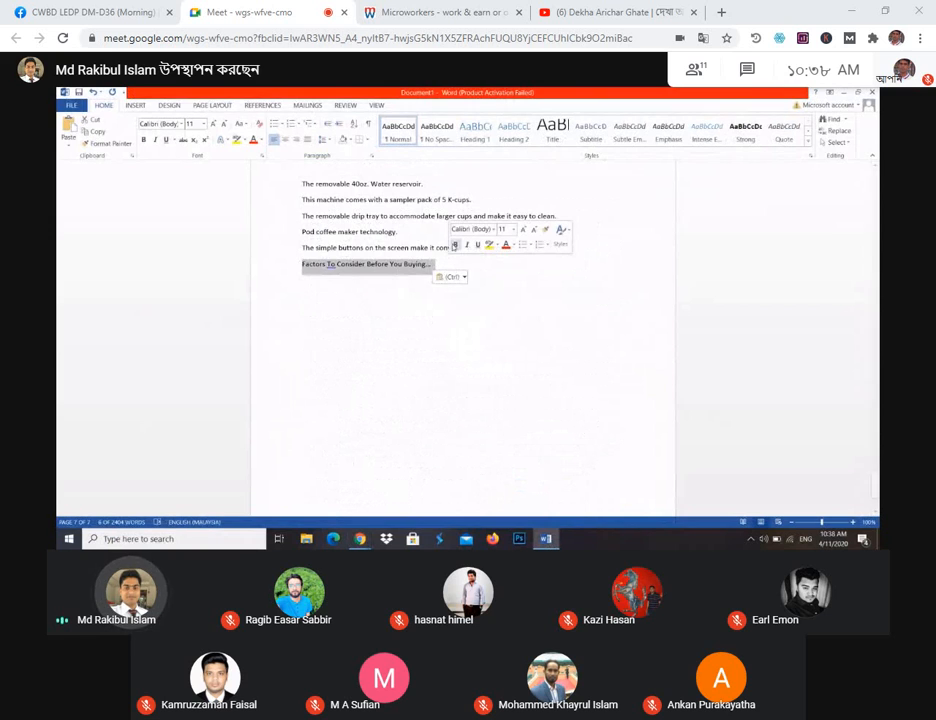
{"action": "left_click", "coordinate": [455, 244]}
{"action": "scroll", "coordinate": [415, 318], "scroll_direction": "up", "scroll_amount": 1}
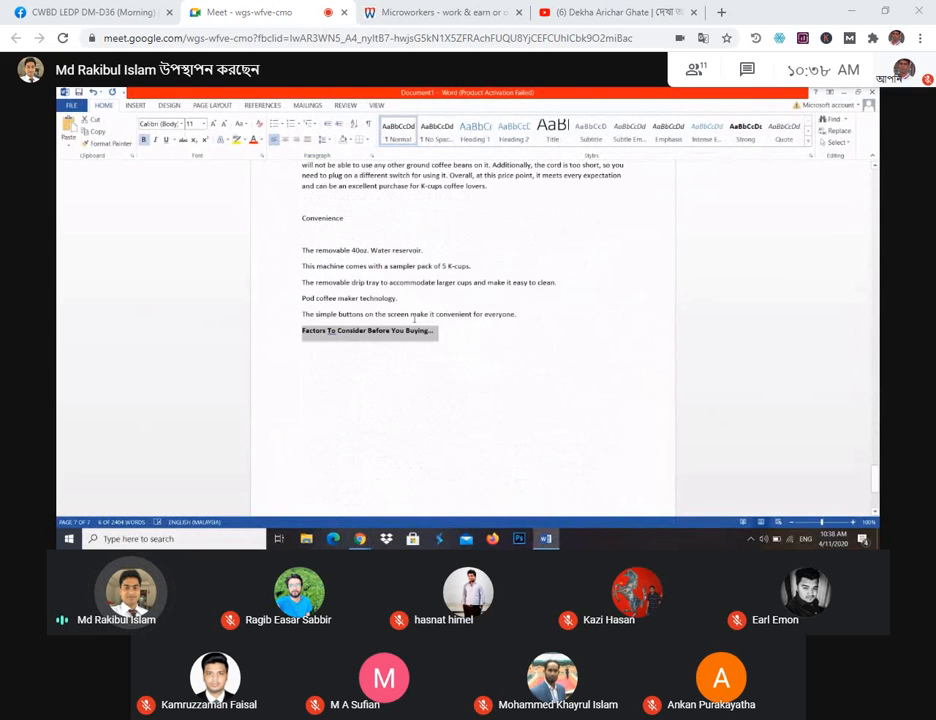
{"action": "scroll", "coordinate": [414, 318], "scroll_direction": "up", "scroll_amount": 4}
{"action": "scroll", "coordinate": [372, 313], "scroll_direction": "up", "scroll_amount": 6}
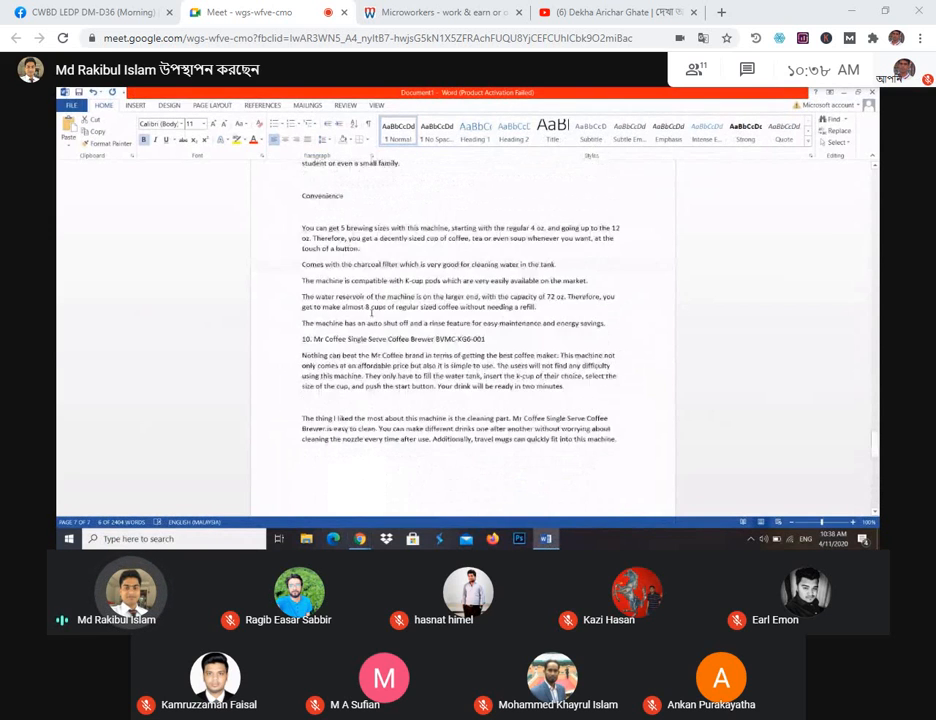
{"action": "scroll", "coordinate": [372, 313], "scroll_direction": "up", "scroll_amount": 7}
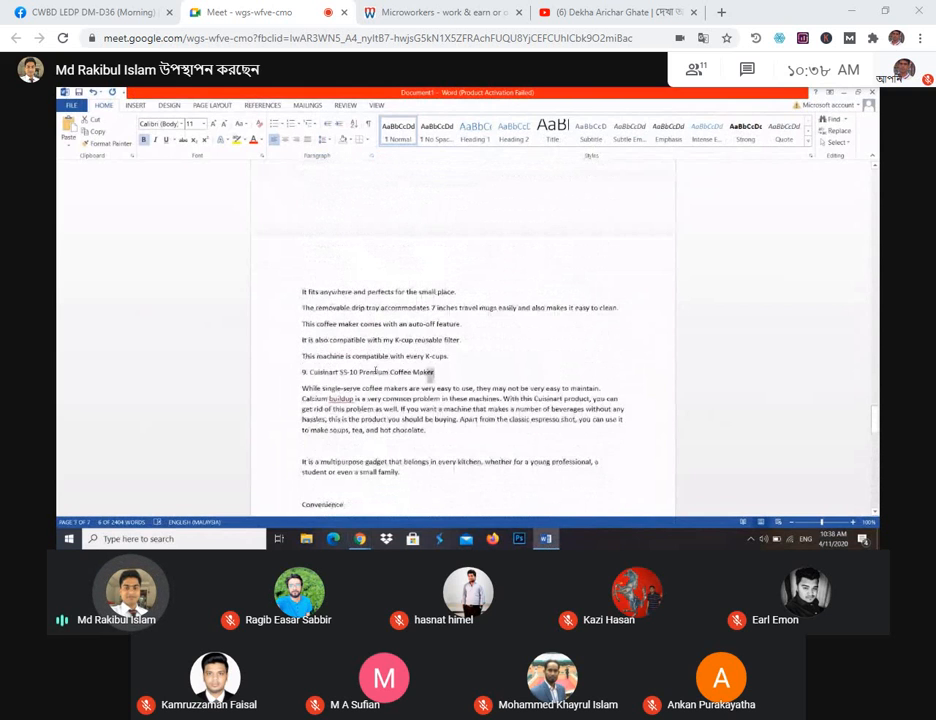
{"action": "triple_click", "coordinate": [375, 370]}
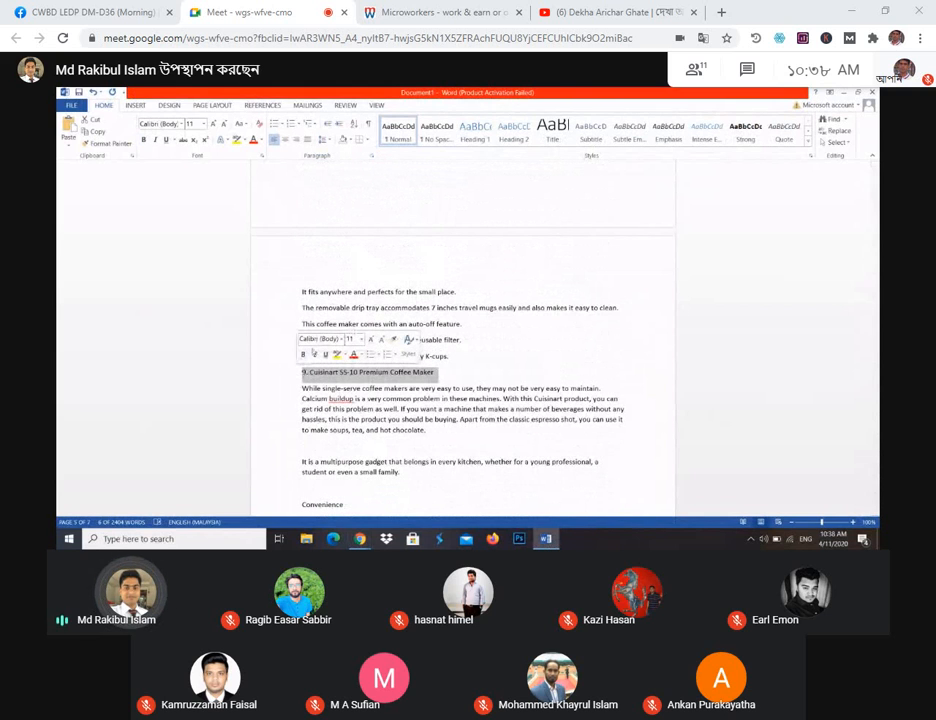
{"action": "left_click", "coordinate": [303, 354]}
{"action": "left_click", "coordinate": [455, 357]}
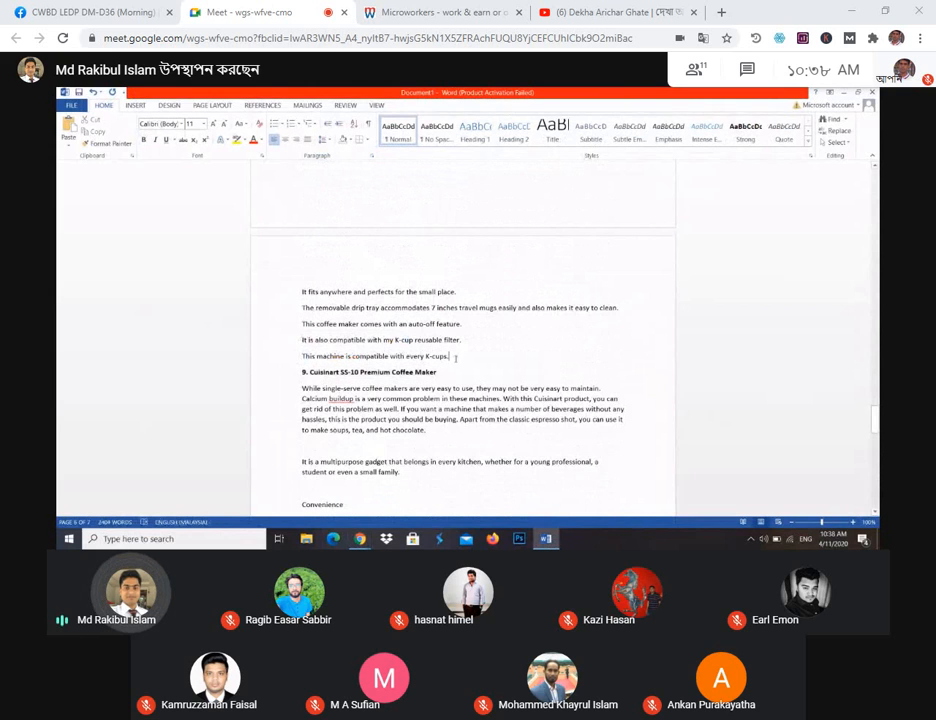
{"action": "key", "text": "Return"}
Step: Bold the heading "8. Keurig K-Mini Single Serve K-Cup Pod Coffee Brewer"
{"action": "scroll", "coordinate": [455, 362], "scroll_direction": "up", "scroll_amount": 5}
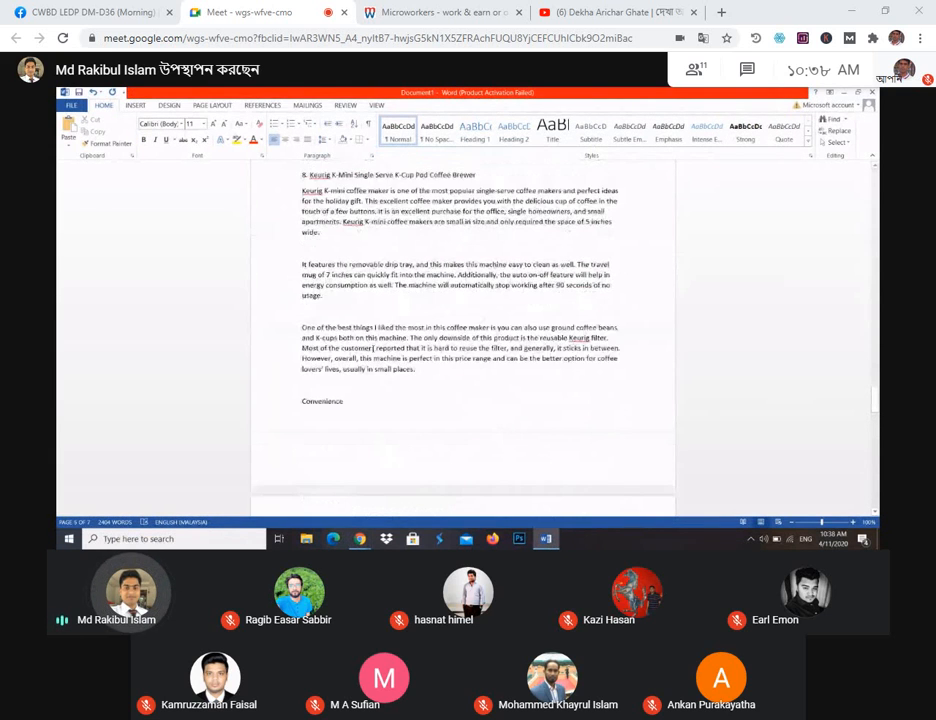
{"action": "scroll", "coordinate": [362, 347], "scroll_direction": "up", "scroll_amount": 2}
{"action": "left_click", "coordinate": [300, 327]}
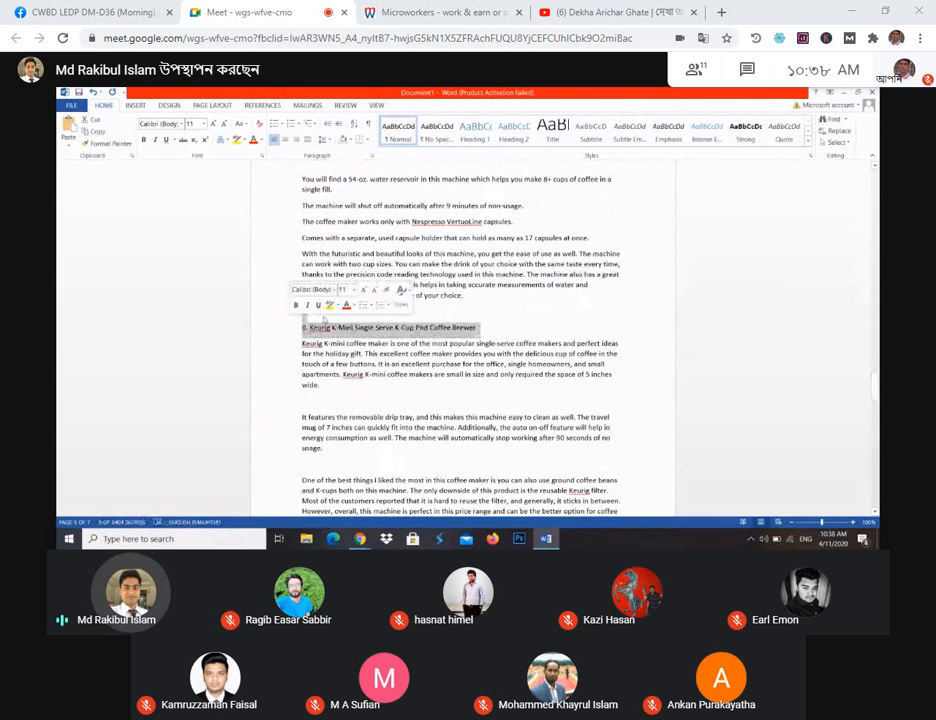
{"action": "left_click", "coordinate": [299, 305]}
{"action": "left_click", "coordinate": [486, 313]}
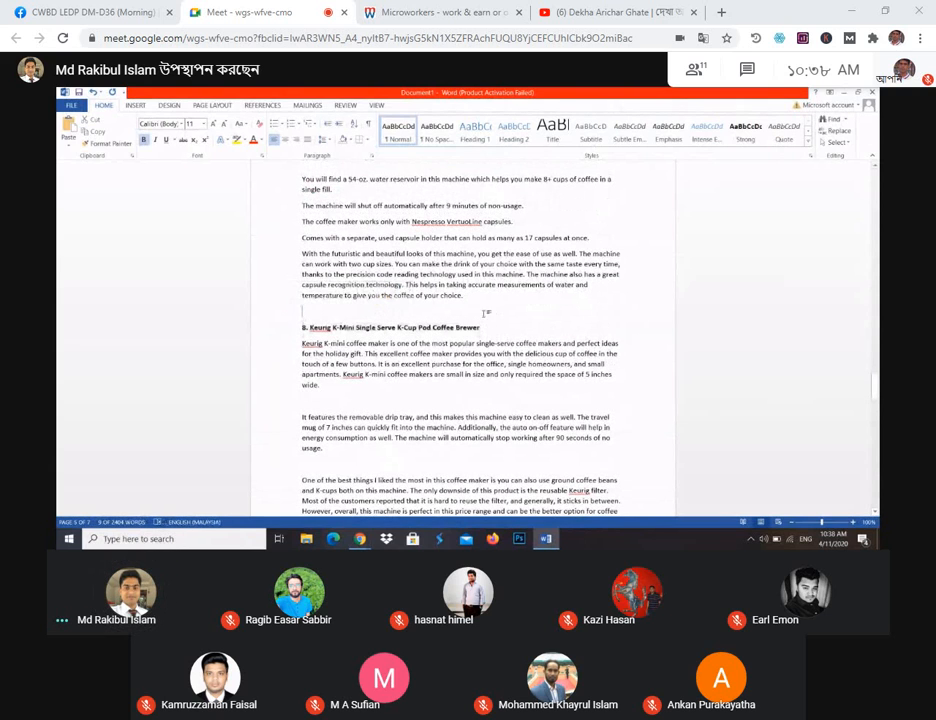
Step: Bold the heading "7. Nespresso VertuoLine Evoluo Deluxe" and insert a blank line above it
{"action": "scroll", "coordinate": [453, 307], "scroll_direction": "up", "scroll_amount": 1}
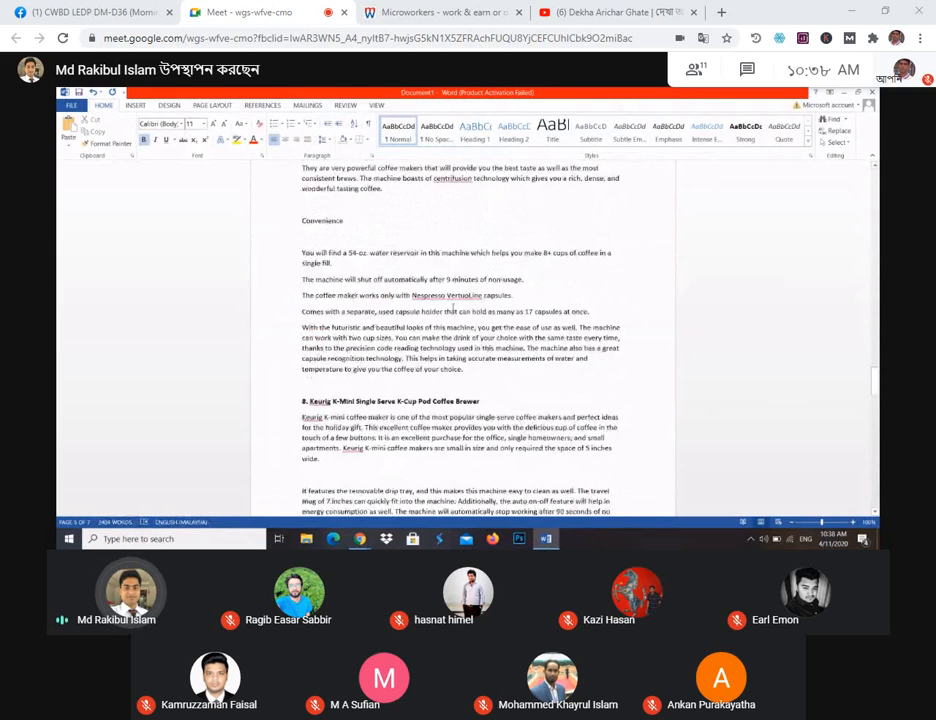
{"action": "scroll", "coordinate": [453, 310], "scroll_direction": "up", "scroll_amount": 3}
{"action": "scroll", "coordinate": [451, 308], "scroll_direction": "up", "scroll_amount": 2}
{"action": "left_click_drag", "start_coordinate": [431, 324], "coordinate": [297, 326]}
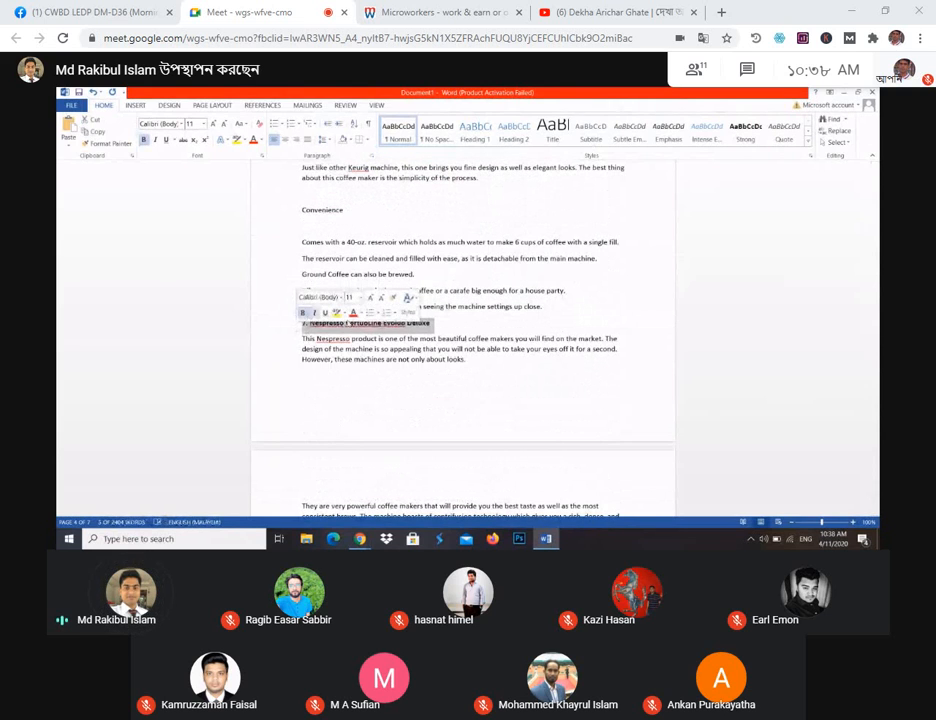
{"action": "scroll", "coordinate": [412, 327], "scroll_direction": "up", "scroll_amount": 1}
{"action": "scroll", "coordinate": [470, 370], "scroll_direction": "up", "scroll_amount": 1}
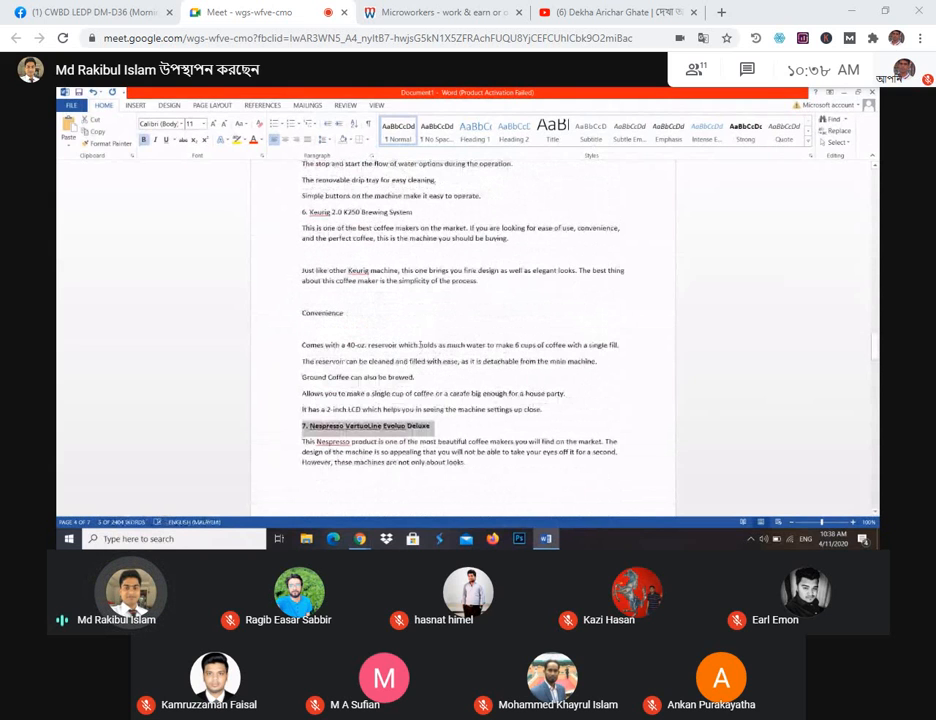
{"action": "left_click", "coordinate": [558, 411]}
{"action": "key", "text": "Return"}
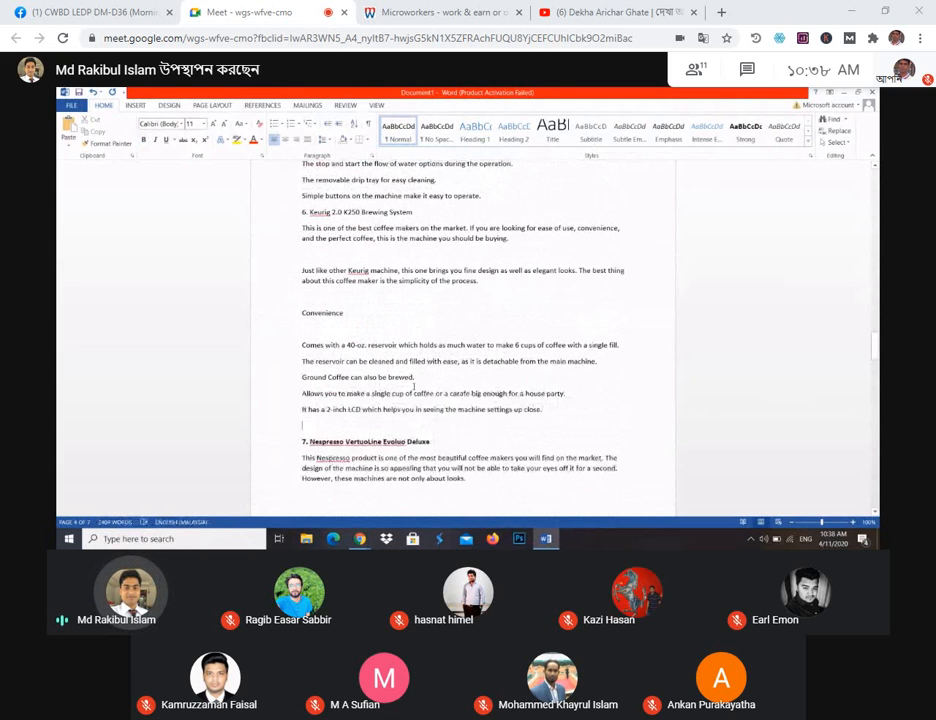
Step: Bold the heading "5. Bunn MCU Single Cup Multi-Use Home Coffee Brewer" and insert a blank line above it
{"action": "scroll", "coordinate": [414, 384], "scroll_direction": "up", "scroll_amount": 1}
{"action": "scroll", "coordinate": [349, 358], "scroll_direction": "up", "scroll_amount": 2}
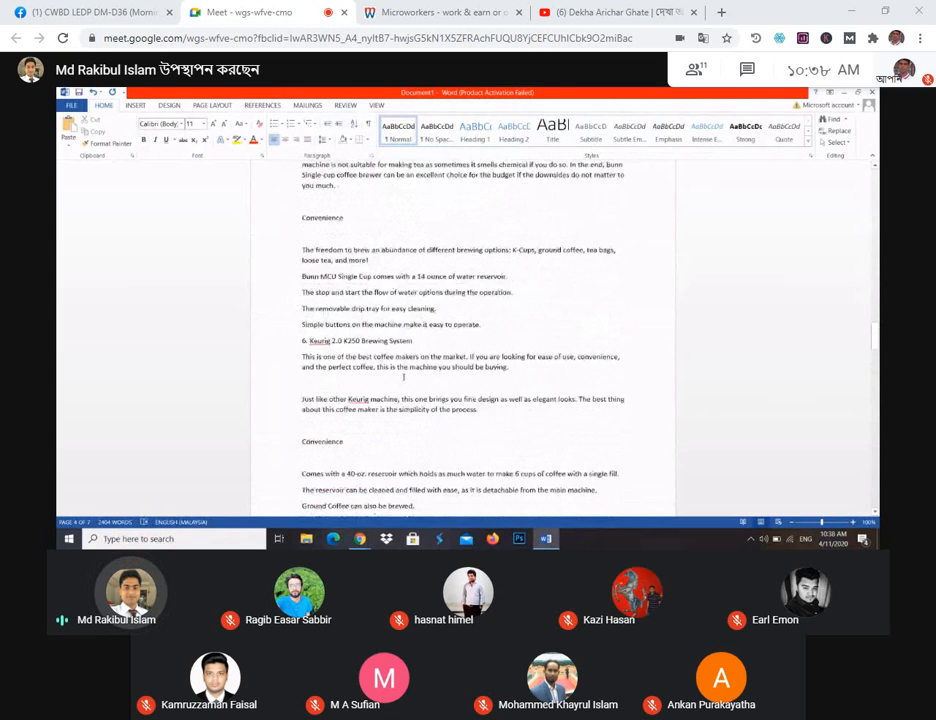
{"action": "scroll", "coordinate": [401, 376], "scroll_direction": "up", "scroll_amount": 4}
{"action": "scroll", "coordinate": [401, 373], "scroll_direction": "up", "scroll_amount": 4}
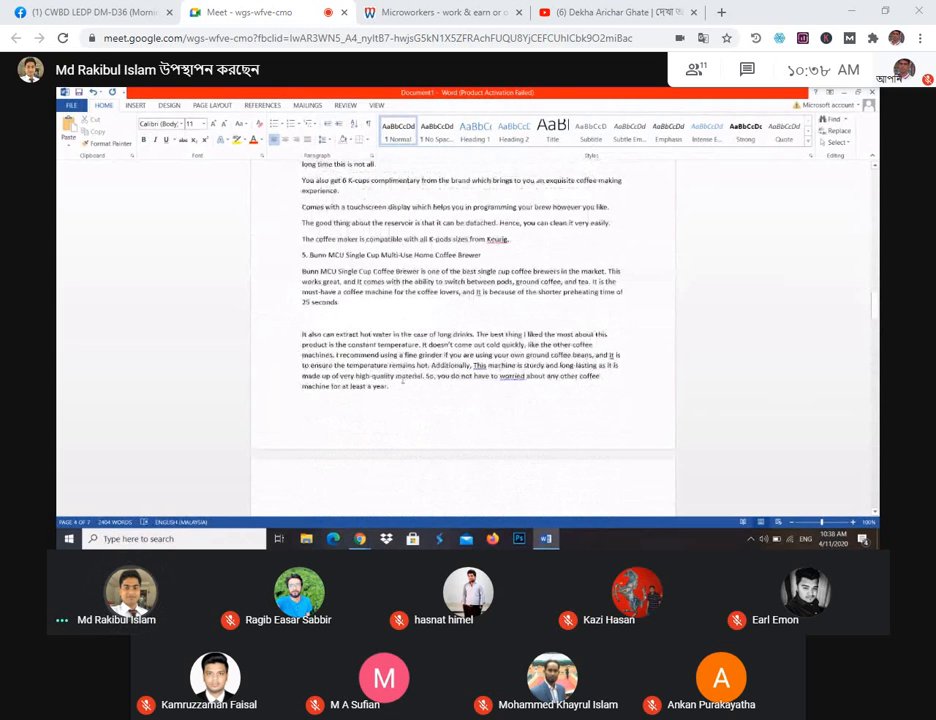
{"action": "scroll", "coordinate": [401, 373], "scroll_direction": "up", "scroll_amount": 1}
{"action": "left_click_drag", "start_coordinate": [302, 357], "coordinate": [483, 358]}
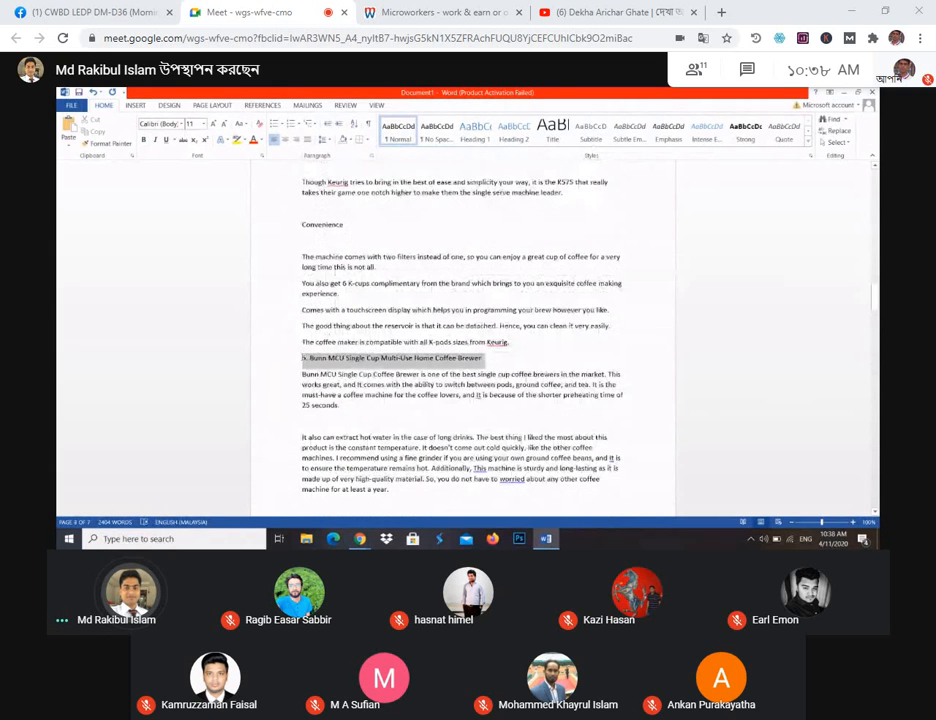
{"action": "left_click", "coordinate": [305, 341]}
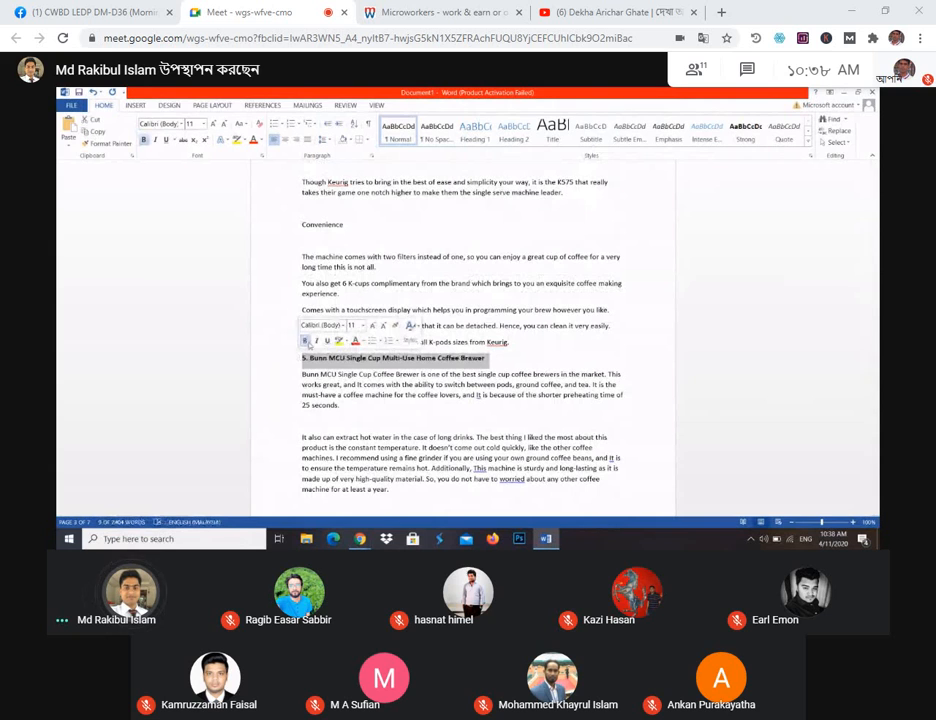
{"action": "left_click", "coordinate": [519, 346]}
{"action": "key", "text": "Return"}
{"action": "scroll", "coordinate": [424, 373], "scroll_direction": "up", "scroll_amount": 4}
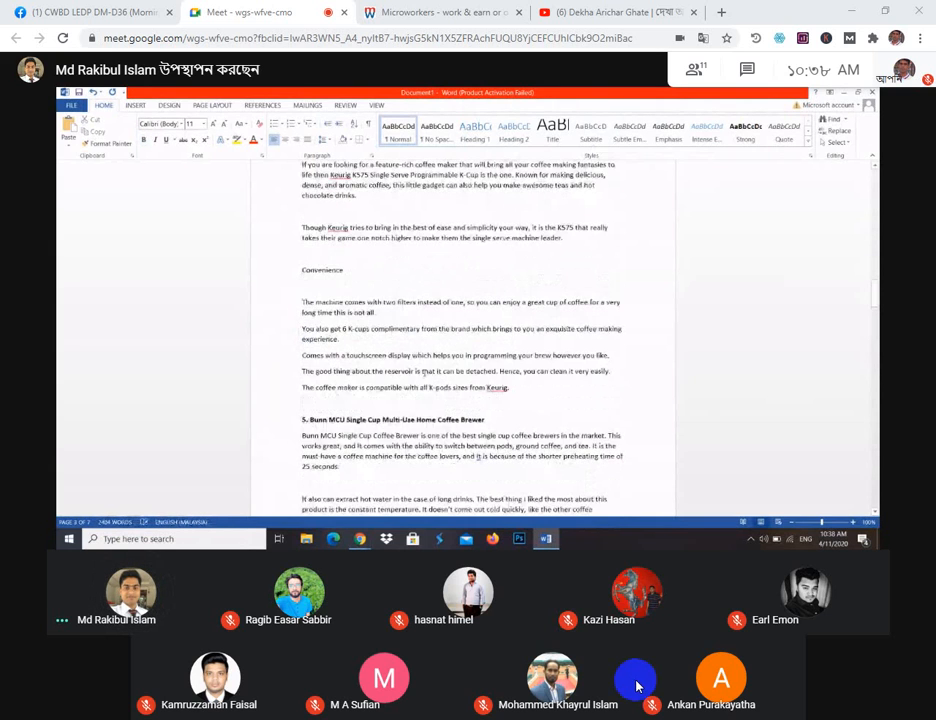
{"action": "scroll", "coordinate": [424, 373], "scroll_direction": "down", "scroll_amount": 5}
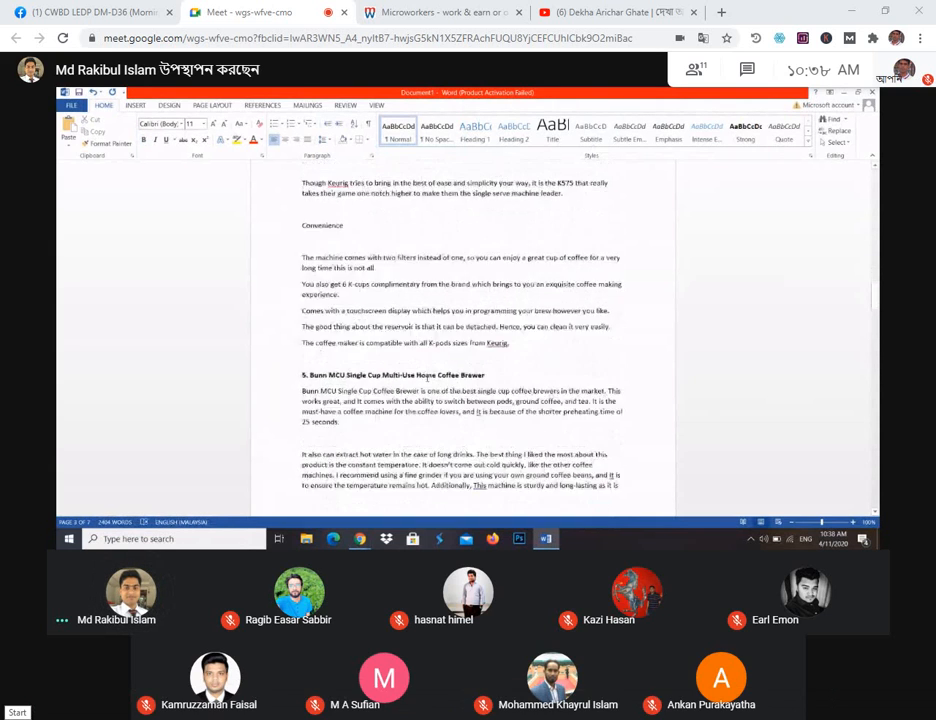
Step: Switch to the coffee maker article in Chrome and copy the text from "Electric Or Gravity-Powered?" through the end of the Conclusion
{"action": "scroll", "coordinate": [424, 373], "scroll_direction": "down", "scroll_amount": 15}
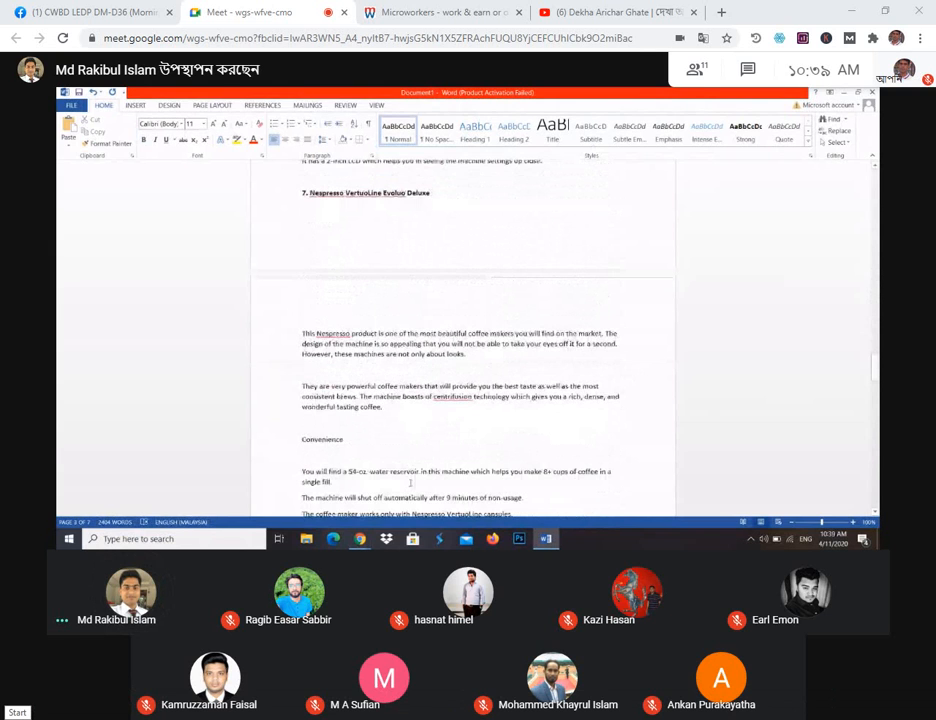
{"action": "scroll", "coordinate": [410, 483], "scroll_direction": "down", "scroll_amount": 5}
{"action": "mouse_move", "coordinate": [360, 541]}
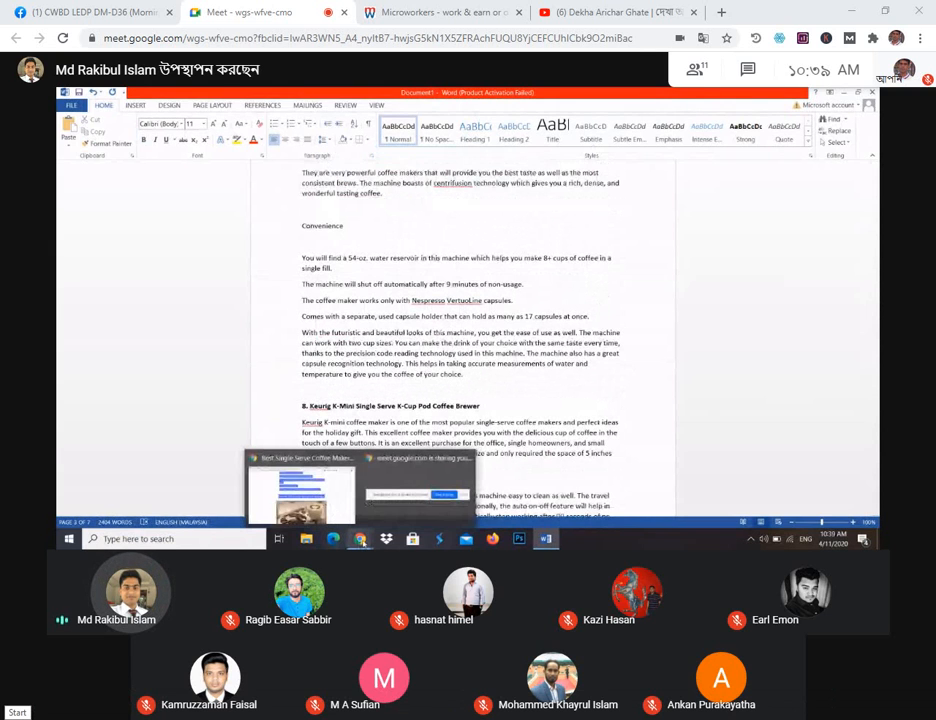
{"action": "left_click", "coordinate": [315, 493]}
{"action": "scroll", "coordinate": [342, 435], "scroll_direction": "down", "scroll_amount": 4}
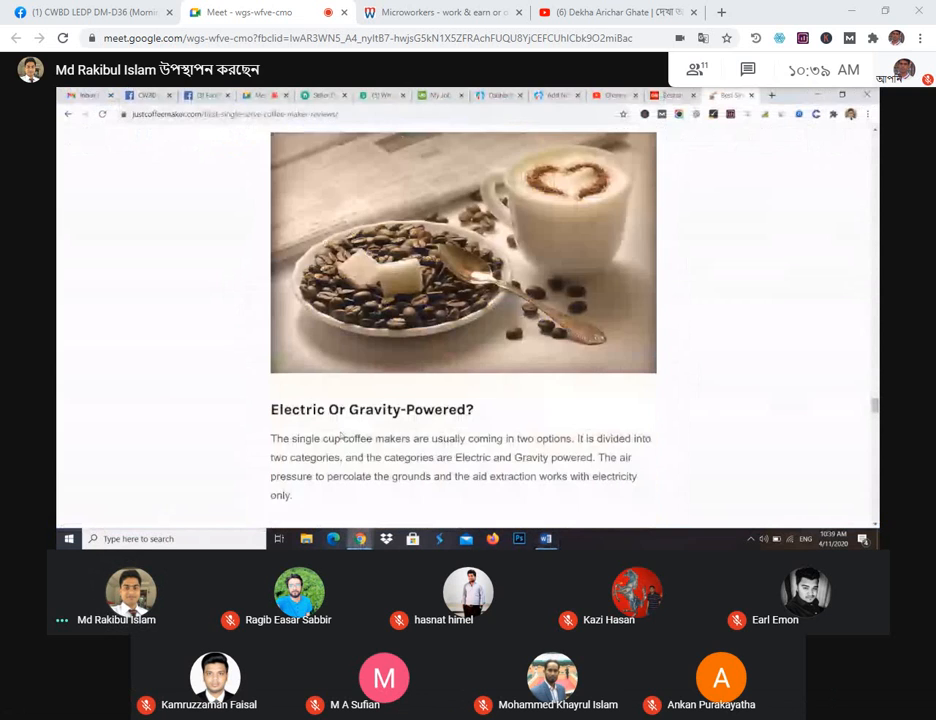
{"action": "scroll", "coordinate": [342, 437], "scroll_direction": "down", "scroll_amount": 3}
{"action": "left_click_drag", "start_coordinate": [270, 254], "coordinate": [382, 314]}
{"action": "scroll", "coordinate": [324, 279], "scroll_direction": "down", "scroll_amount": 2}
{"action": "scroll", "coordinate": [299, 323], "scroll_direction": "down", "scroll_amount": 2}
{"action": "scroll", "coordinate": [368, 334], "scroll_direction": "down", "scroll_amount": 12}
{"action": "scroll", "coordinate": [370, 336], "scroll_direction": "down", "scroll_amount": 7}
{"action": "scroll", "coordinate": [376, 346], "scroll_direction": "down", "scroll_amount": 10}
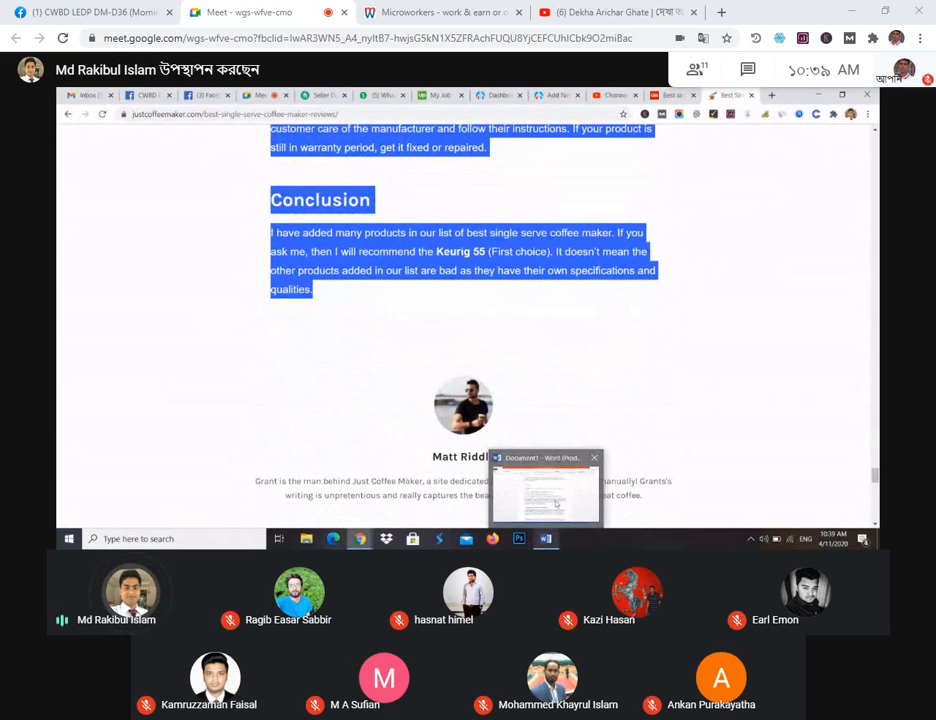
Step: Switch to the Word document and paste the copied sections below "Factors To Consider Before You Buying...", keeping text only
{"action": "left_click", "coordinate": [546, 538]}
{"action": "scroll", "coordinate": [348, 474], "scroll_direction": "down", "scroll_amount": 7}
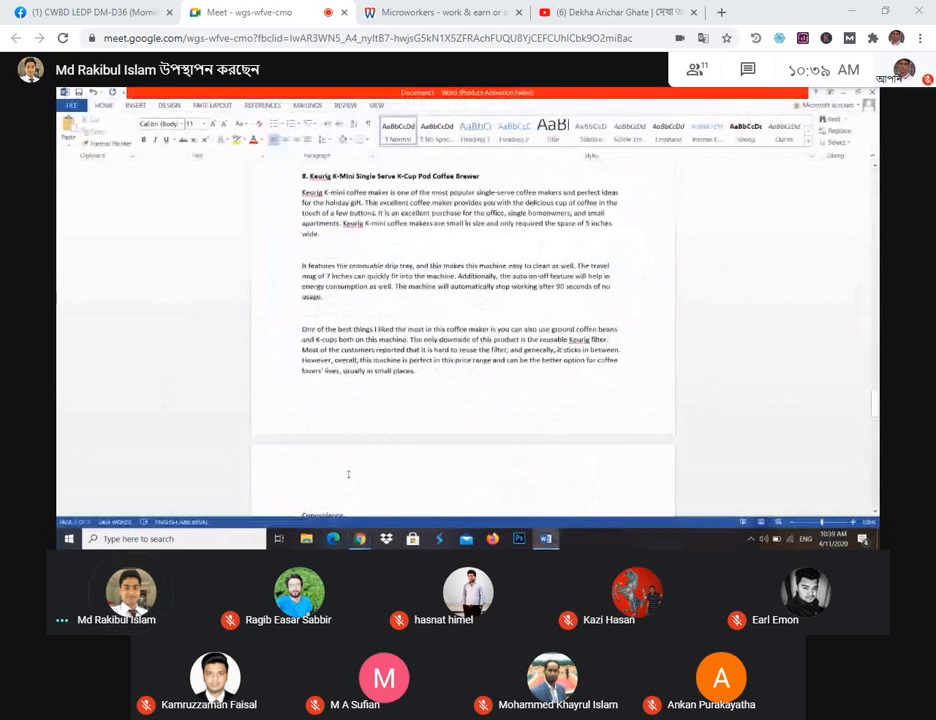
{"action": "scroll", "coordinate": [348, 474], "scroll_direction": "down", "scroll_amount": 5}
{"action": "scroll", "coordinate": [361, 464], "scroll_direction": "down", "scroll_amount": 10}
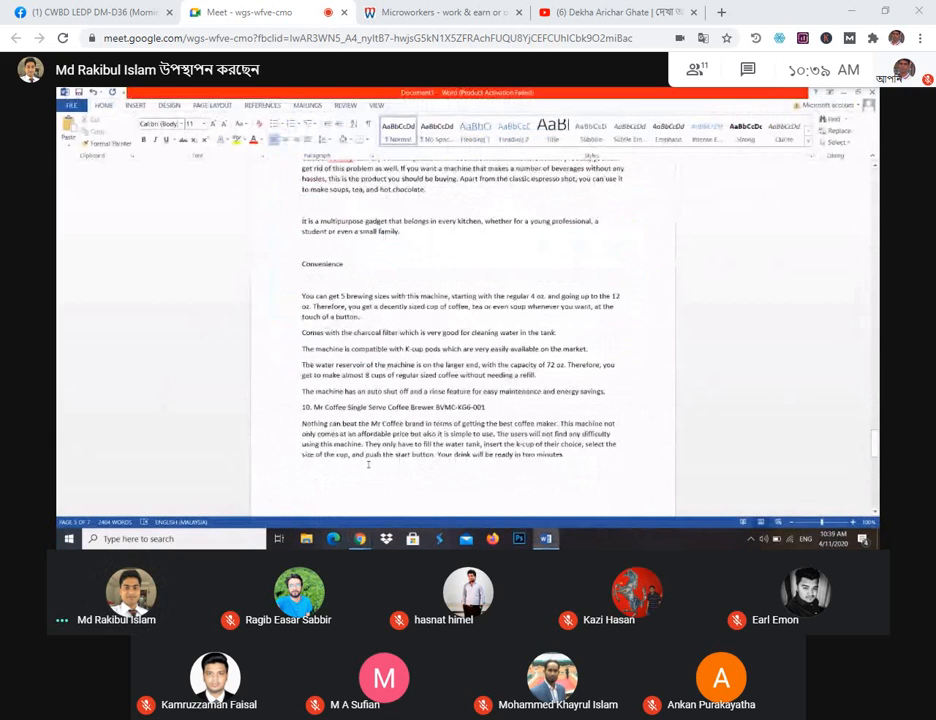
{"action": "scroll", "coordinate": [368, 464], "scroll_direction": "down", "scroll_amount": 15}
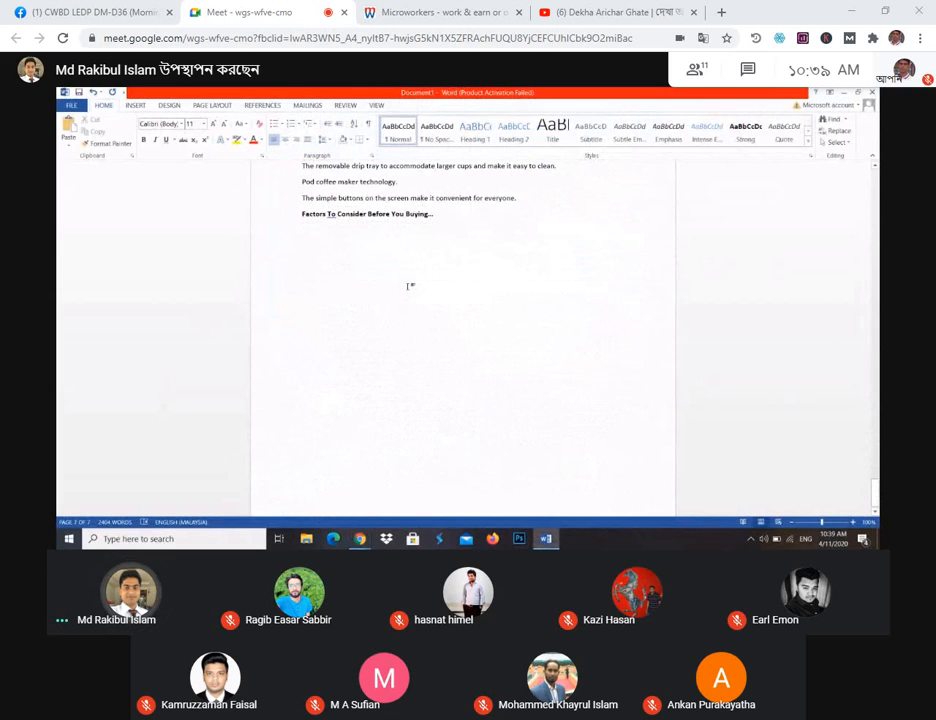
{"action": "key", "text": "BackSpace"}
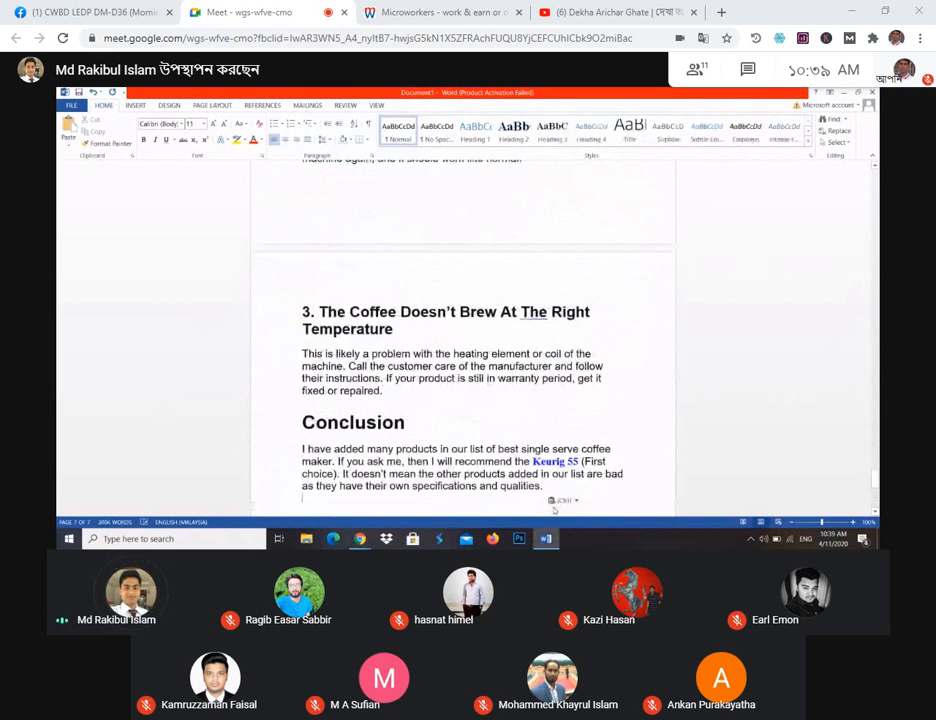
{"action": "left_click", "coordinate": [575, 500]}
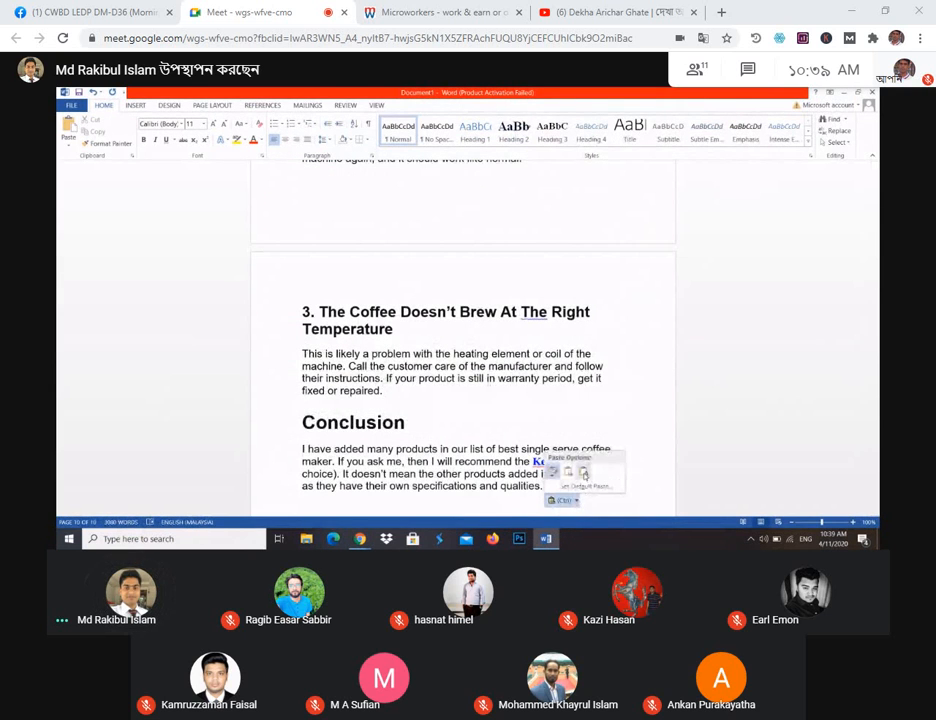
{"action": "left_click", "coordinate": [584, 473]}
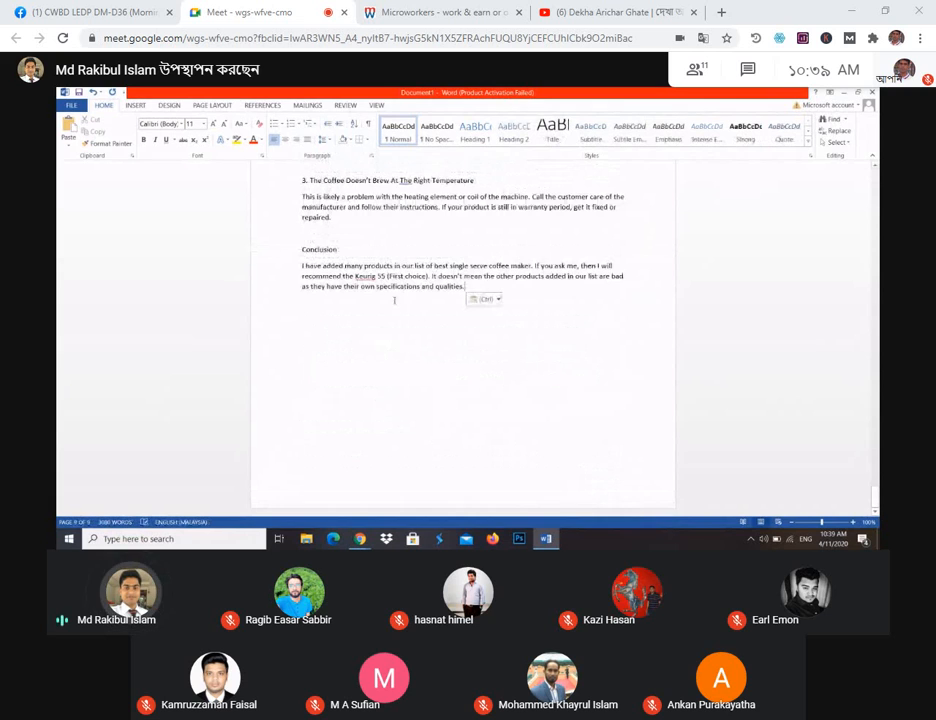
Step: Bold the headings "Conclusion" and "Single Serve Coffee Maker Troubleshooting"
{"action": "scroll", "coordinate": [394, 300], "scroll_direction": "up", "scroll_amount": 2}
{"action": "double_click", "coordinate": [318, 327]}
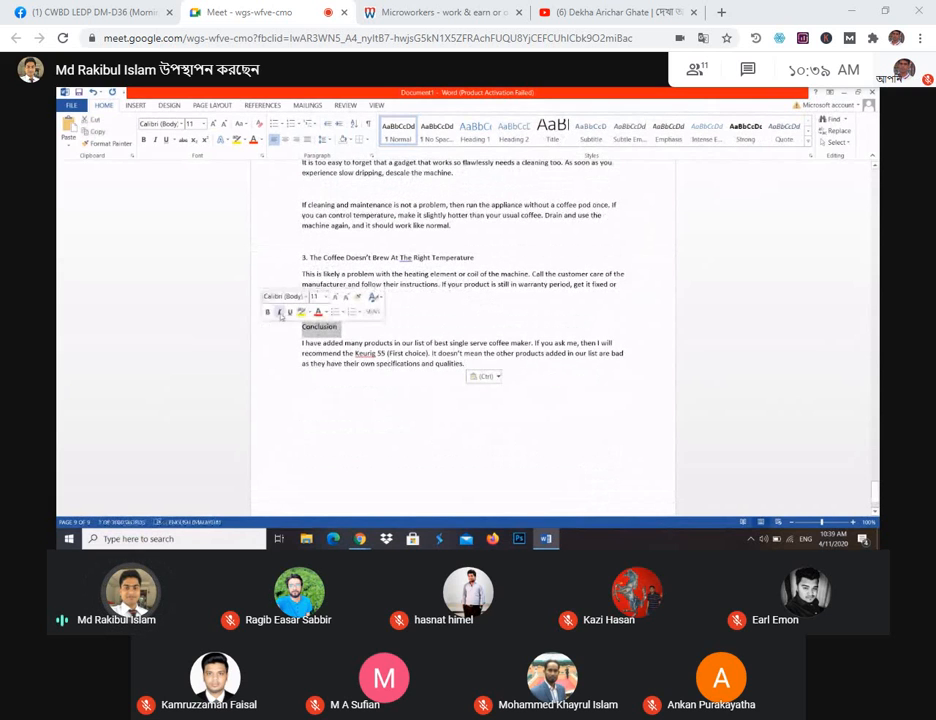
{"action": "left_click", "coordinate": [268, 311]}
{"action": "scroll", "coordinate": [448, 308], "scroll_direction": "up", "scroll_amount": 2}
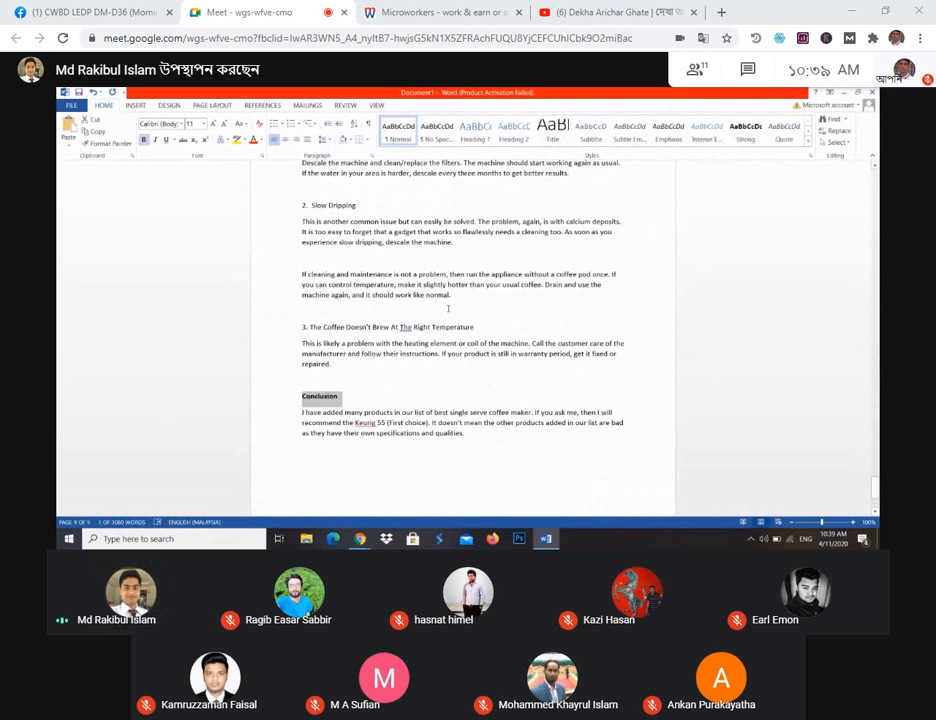
{"action": "scroll", "coordinate": [477, 338], "scroll_direction": "up", "scroll_amount": 10}
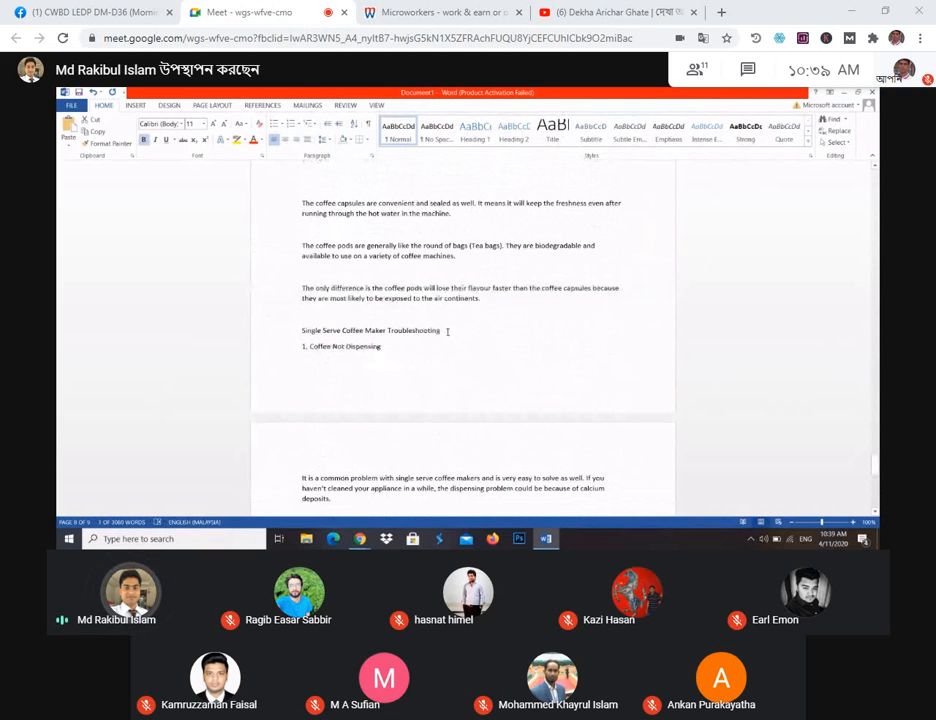
{"action": "left_click_drag", "start_coordinate": [447, 331], "coordinate": [304, 318]}
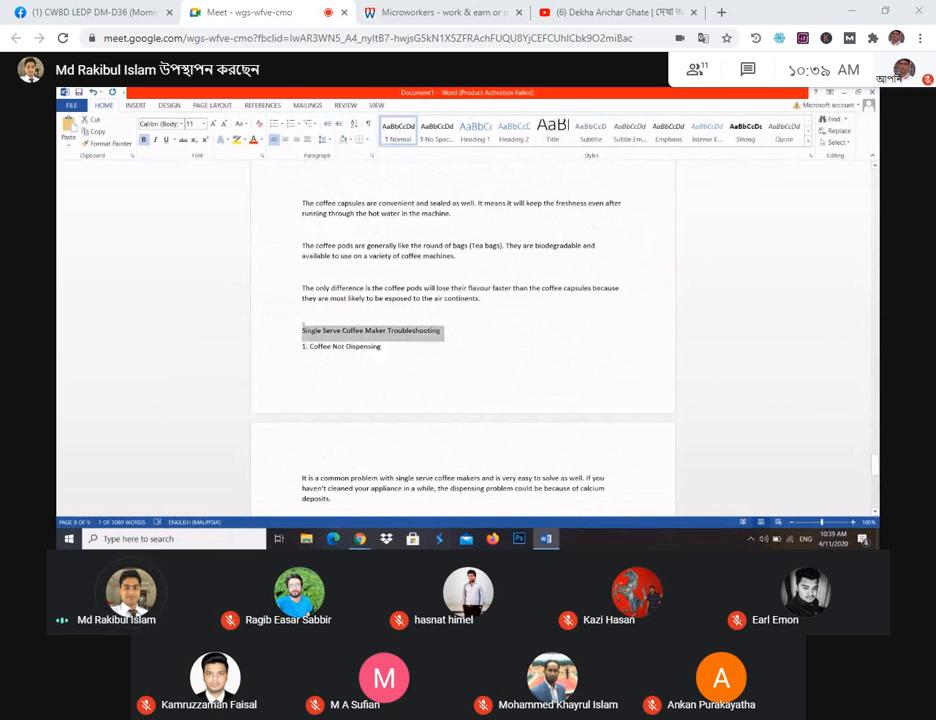
{"action": "left_click", "coordinate": [311, 311]}
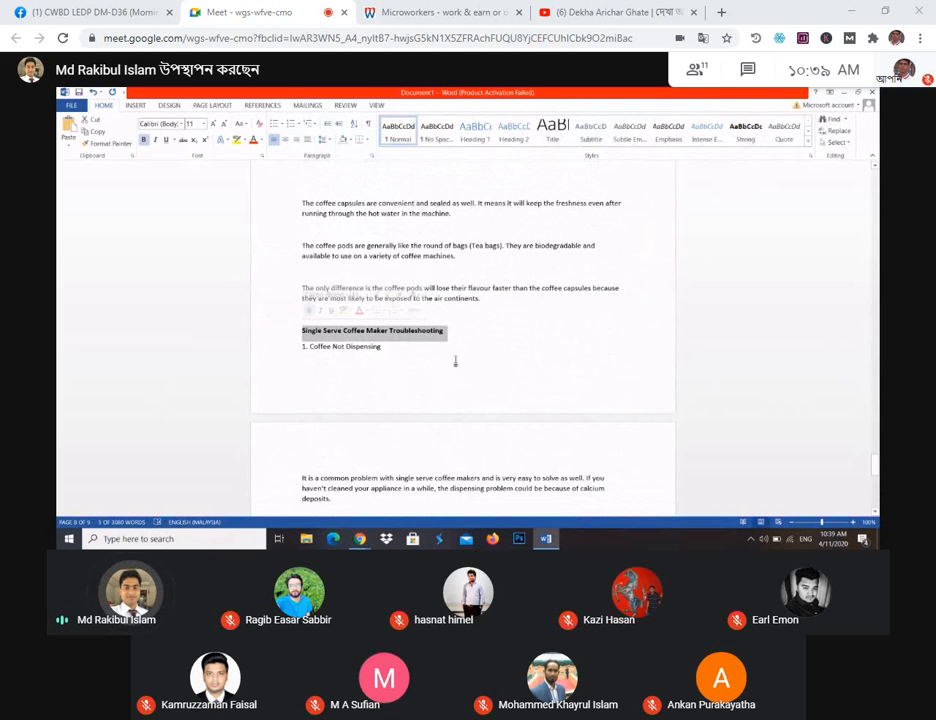
Step: Bold the heading "Coffee Pods Vs. Coffee Capsules"
{"action": "scroll", "coordinate": [459, 363], "scroll_direction": "up", "scroll_amount": 3}
{"action": "scroll", "coordinate": [461, 363], "scroll_direction": "up", "scroll_amount": 2}
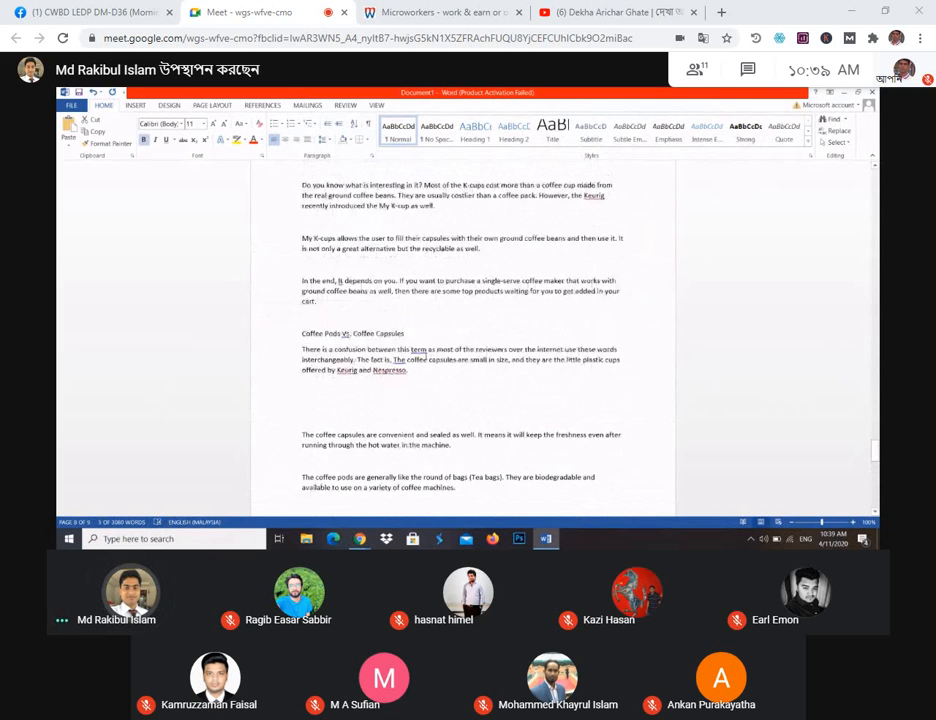
{"action": "left_click_drag", "start_coordinate": [409, 333], "coordinate": [302, 333]}
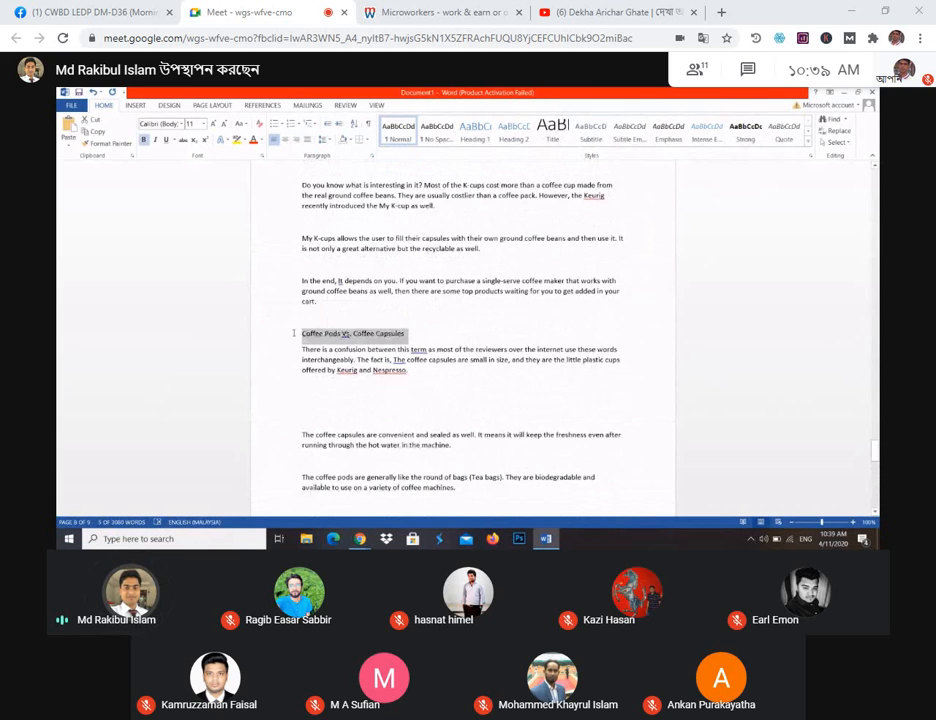
{"action": "key", "text": "ctrl+b"}
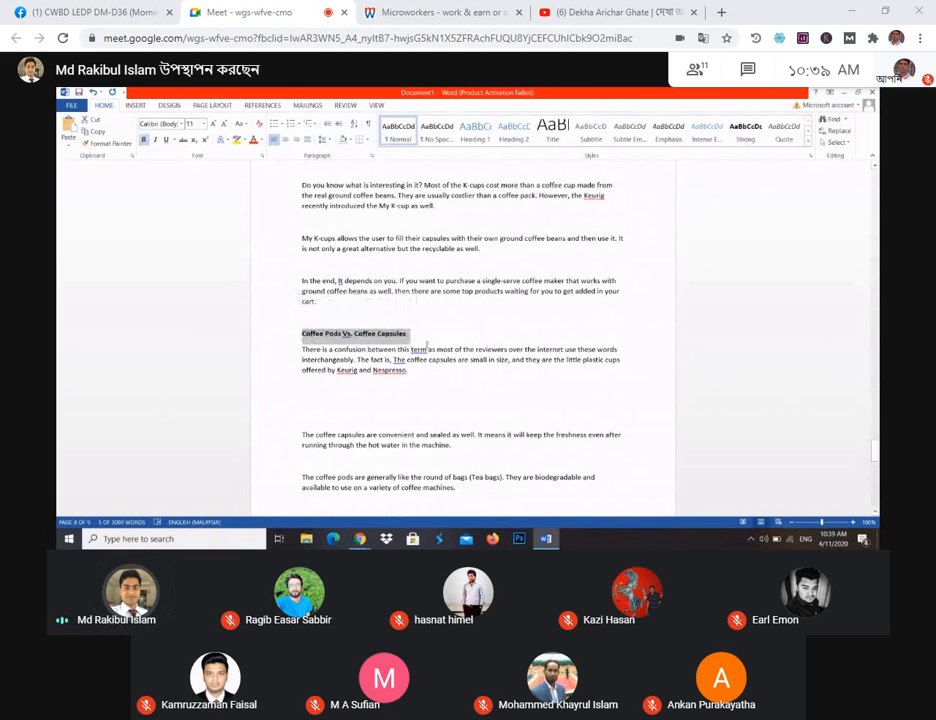
Step: Insert a blank line above the heading "To K-Cup Or Not To K-Cup?" and bold the heading
{"action": "scroll", "coordinate": [426, 346], "scroll_direction": "up", "scroll_amount": 2}
{"action": "scroll", "coordinate": [449, 357], "scroll_direction": "up", "scroll_amount": 5}
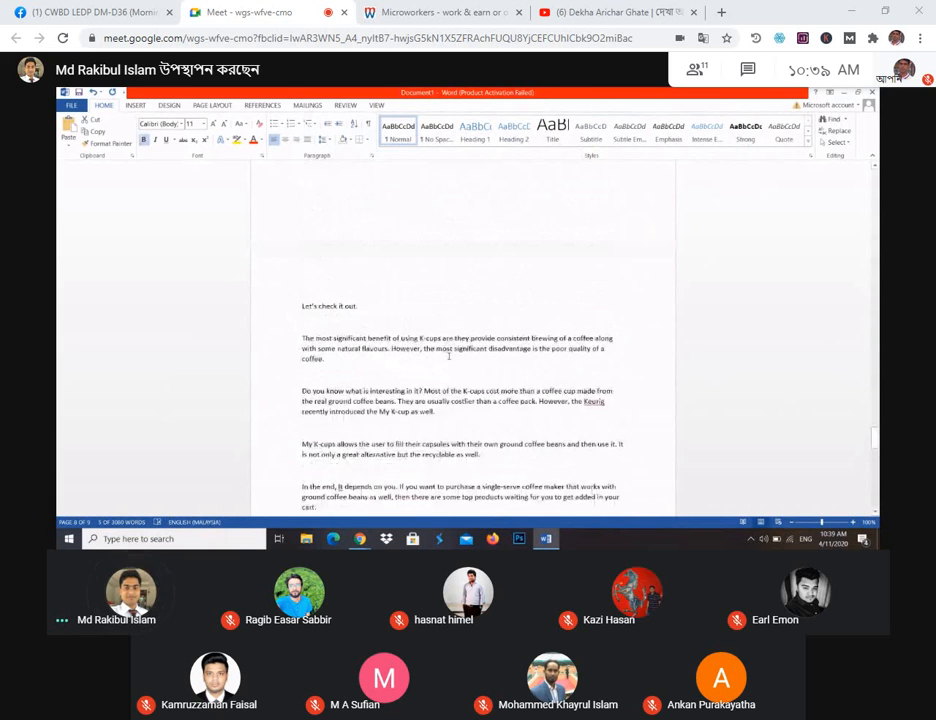
{"action": "scroll", "coordinate": [448, 356], "scroll_direction": "up", "scroll_amount": 3}
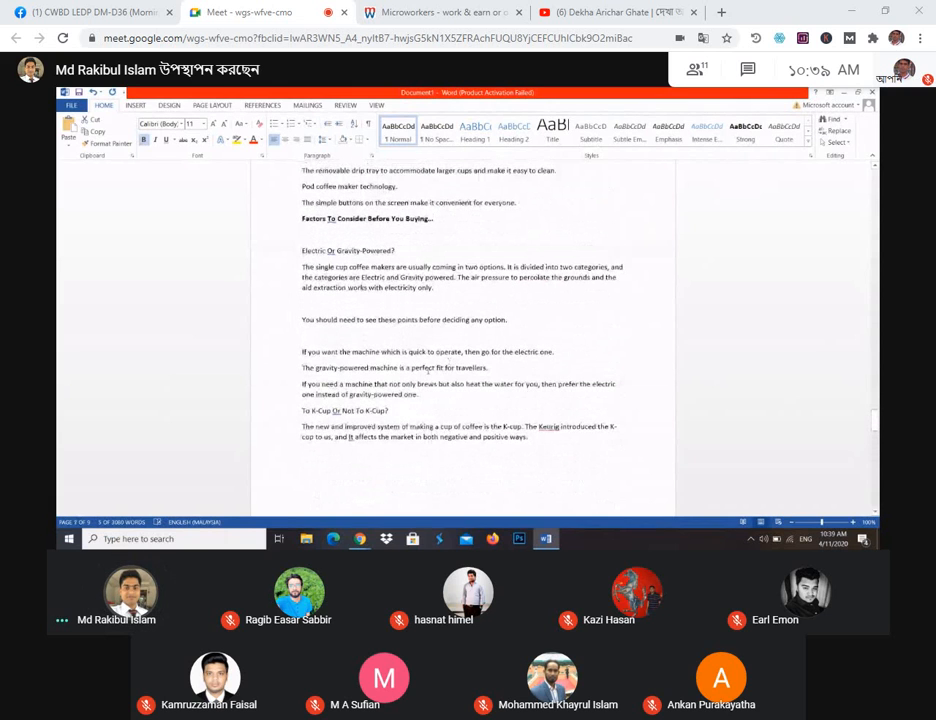
{"action": "left_click", "coordinate": [433, 394]}
{"action": "key", "text": "BackSpace"}
{"action": "key", "text": "Return"}
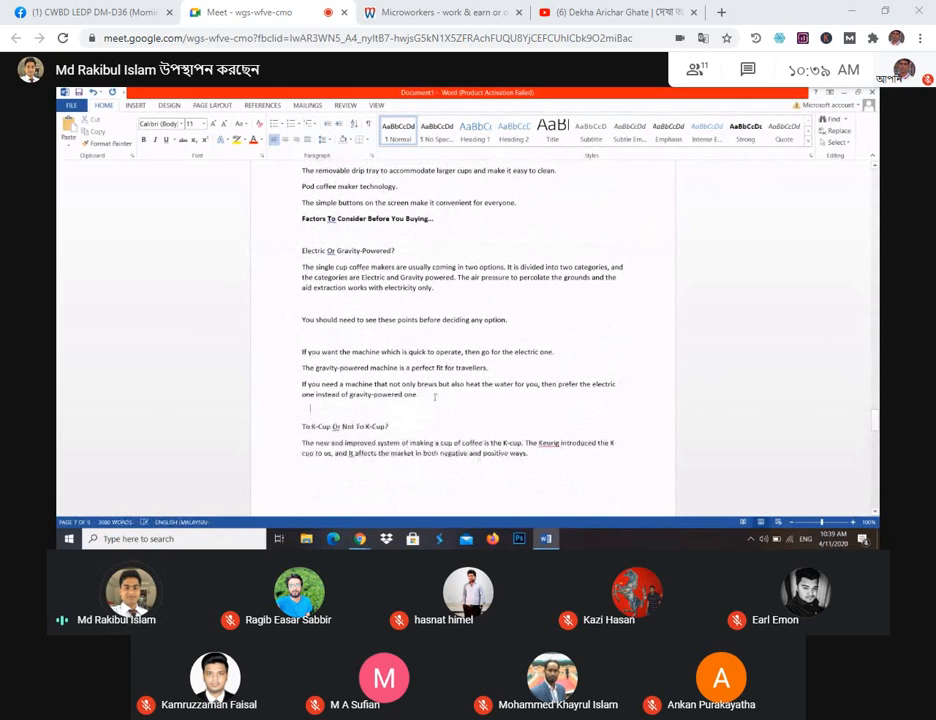
{"action": "triple_click", "coordinate": [393, 425]}
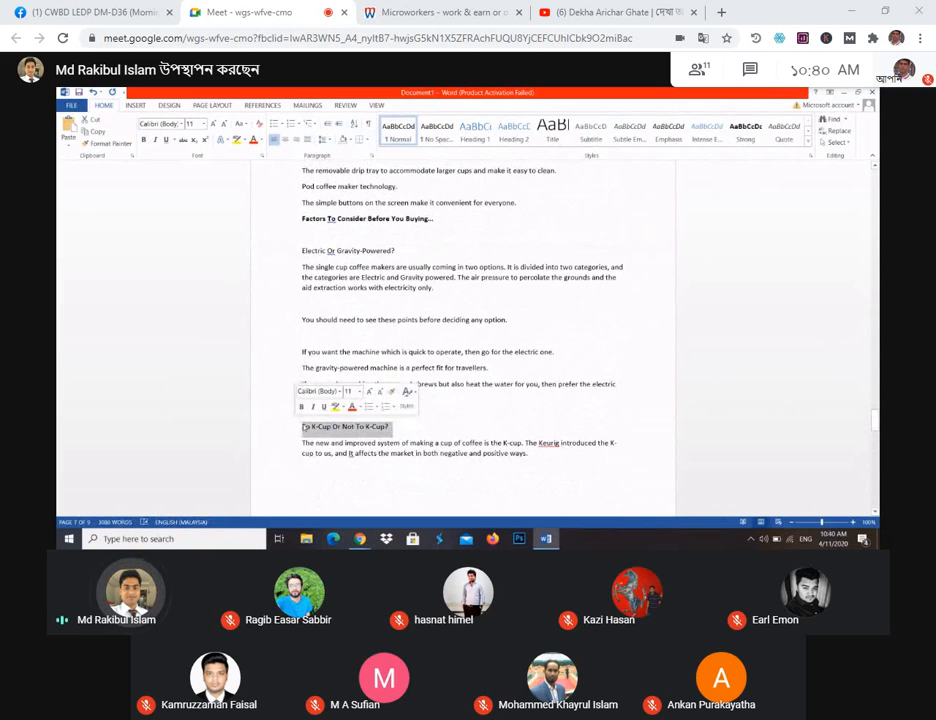
{"action": "key", "text": "ctrl+b"}
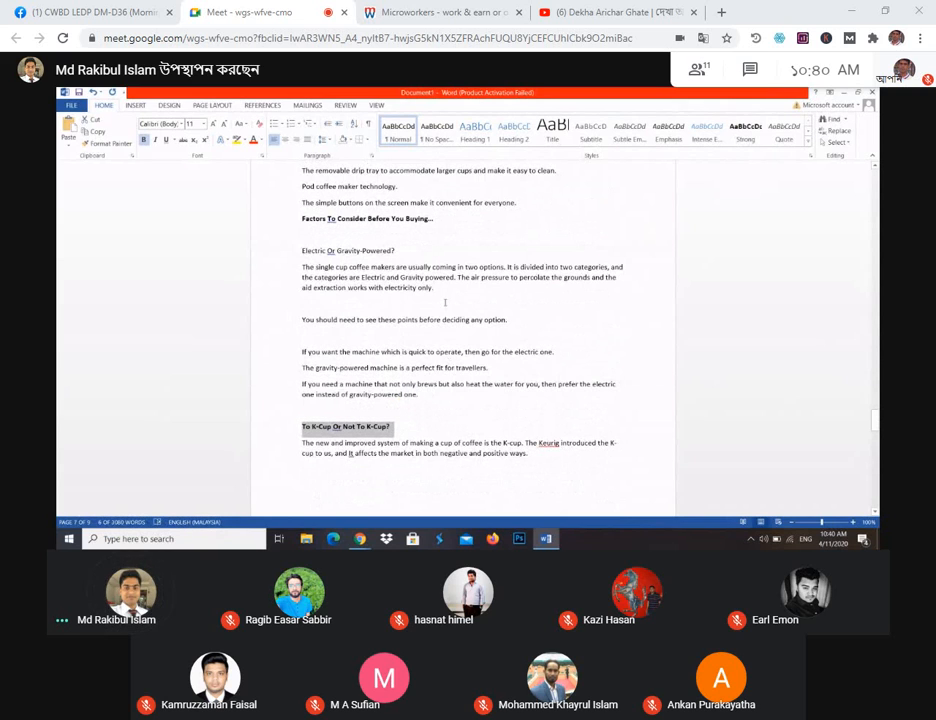
Step: Switch to the web article in Chrome and examine its heading structure from the Conclusion back up to "Electric Or Gravity-Powered?"
{"action": "mouse_move", "coordinate": [362, 540]}
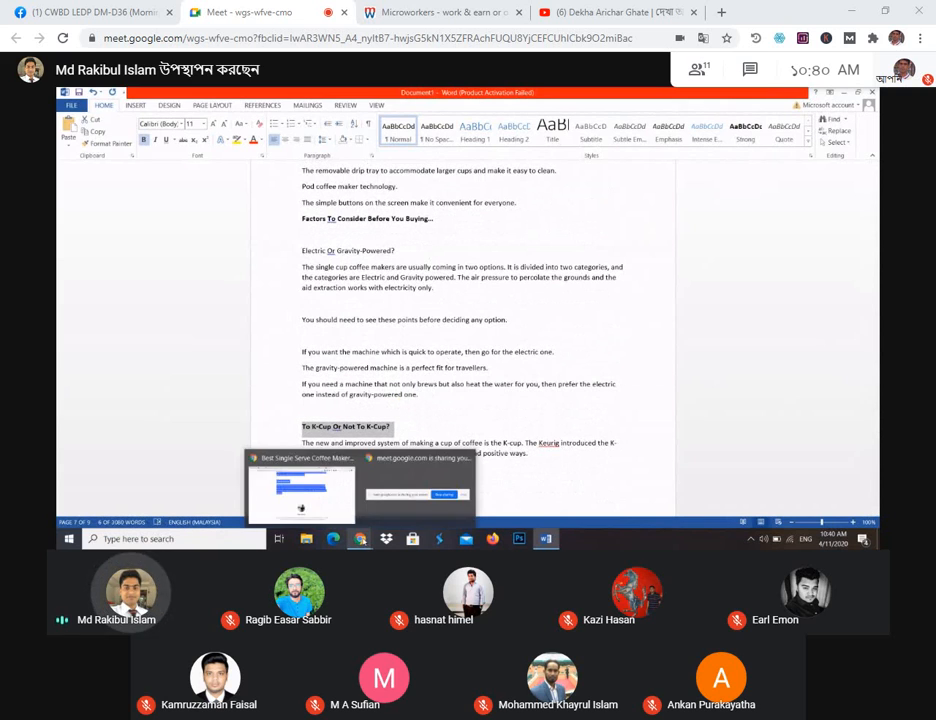
{"action": "left_click", "coordinate": [313, 505]}
{"action": "left_click", "coordinate": [643, 323]}
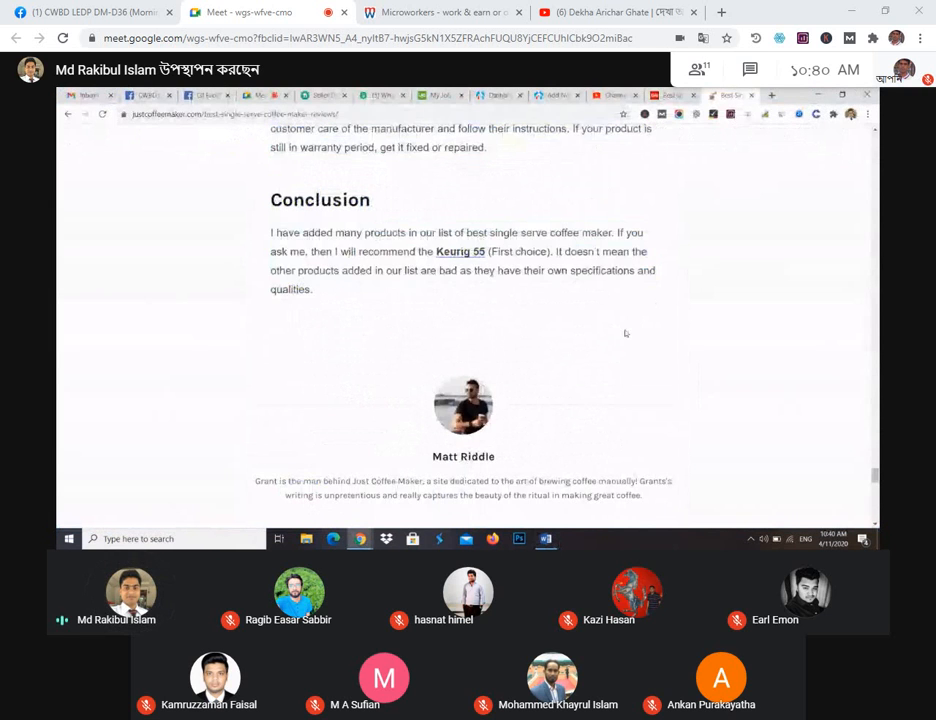
{"action": "scroll", "coordinate": [625, 333], "scroll_direction": "up", "scroll_amount": 10}
{"action": "scroll", "coordinate": [644, 352], "scroll_direction": "up", "scroll_amount": 3}
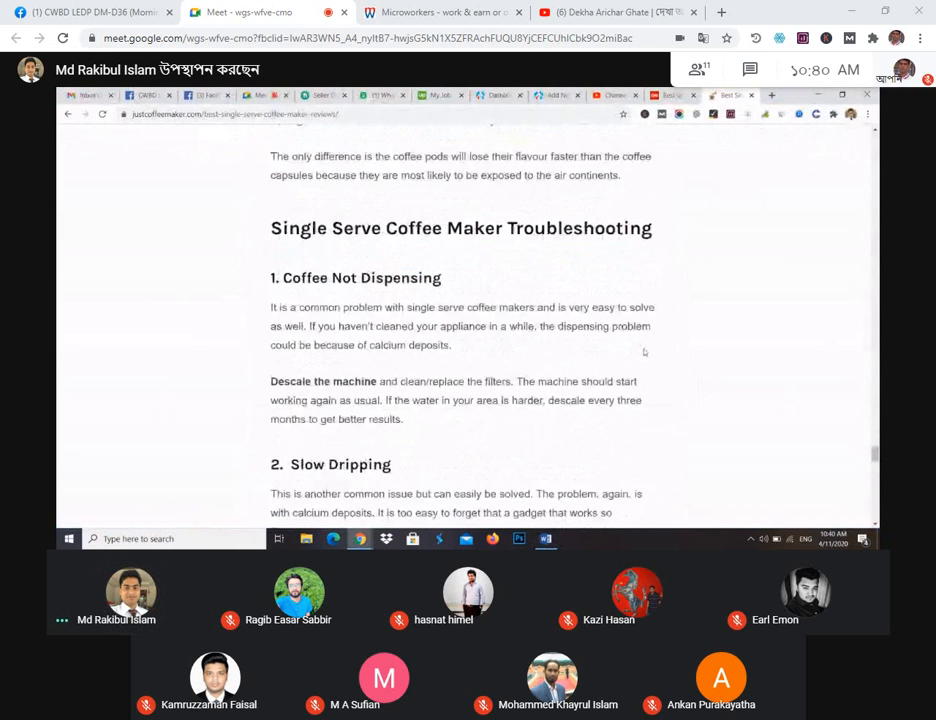
{"action": "scroll", "coordinate": [644, 352], "scroll_direction": "down", "scroll_amount": 4}
{"action": "scroll", "coordinate": [640, 351], "scroll_direction": "up", "scroll_amount": 5}
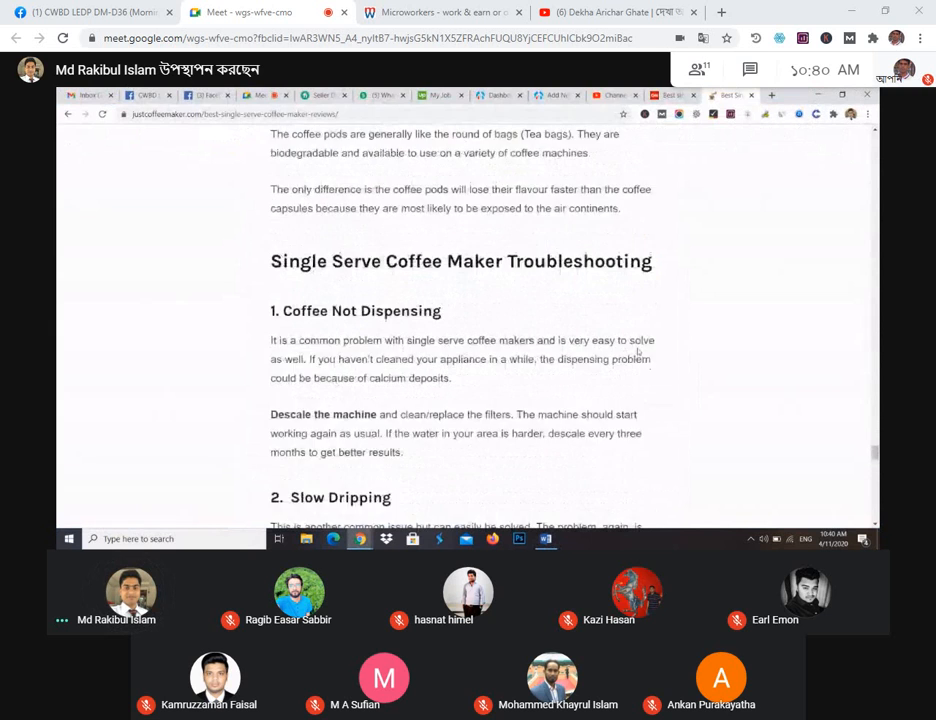
{"action": "scroll", "coordinate": [638, 352], "scroll_direction": "up", "scroll_amount": 5}
{"action": "scroll", "coordinate": [640, 352], "scroll_direction": "up", "scroll_amount": 5}
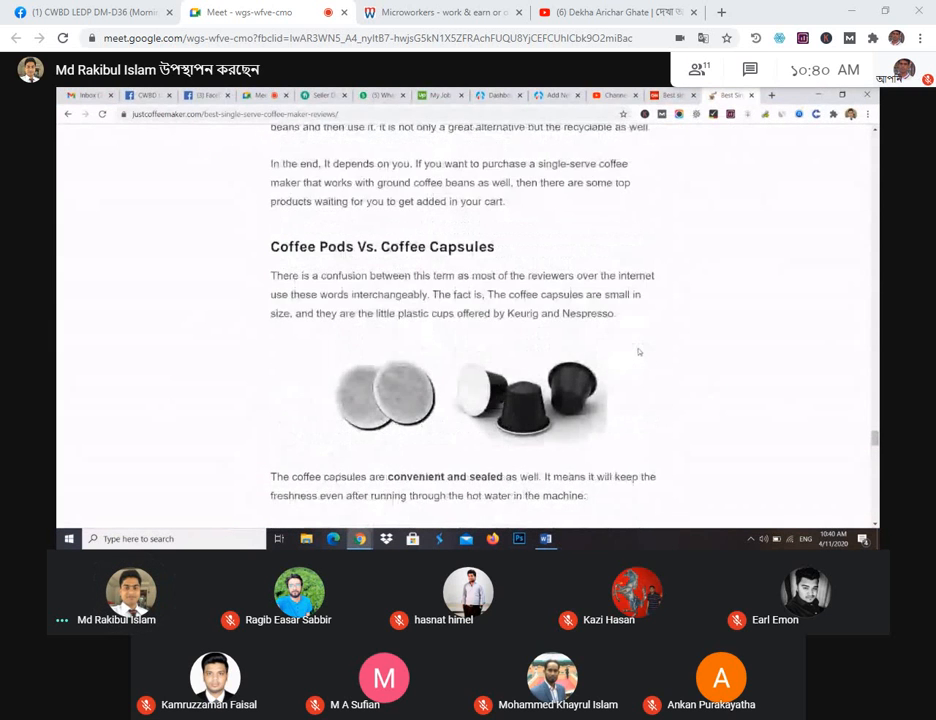
{"action": "scroll", "coordinate": [647, 355], "scroll_direction": "up", "scroll_amount": 5}
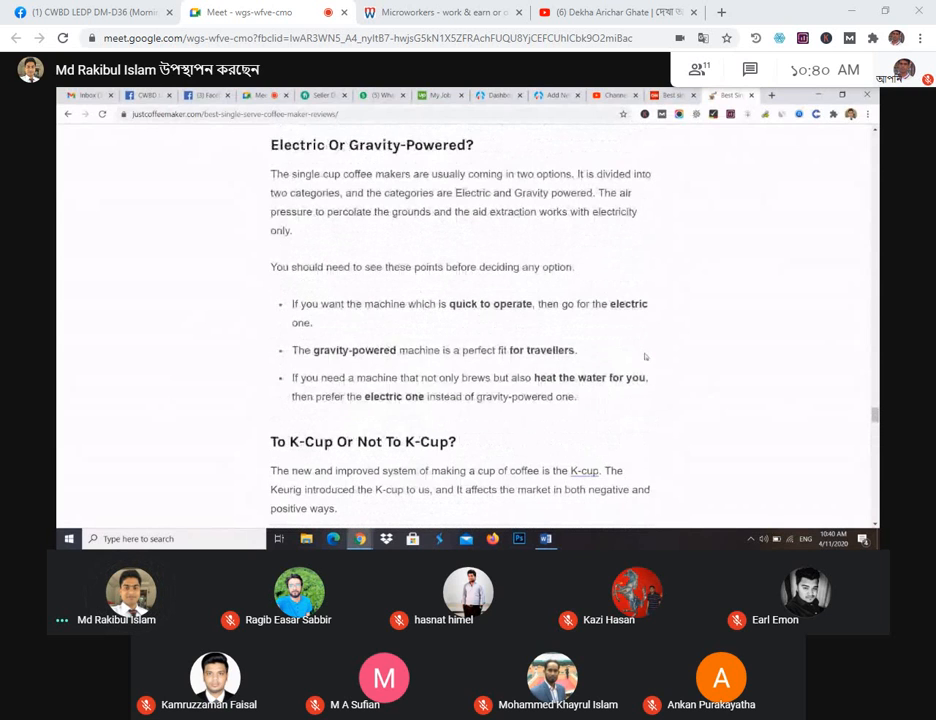
{"action": "scroll", "coordinate": [645, 356], "scroll_direction": "down", "scroll_amount": 3}
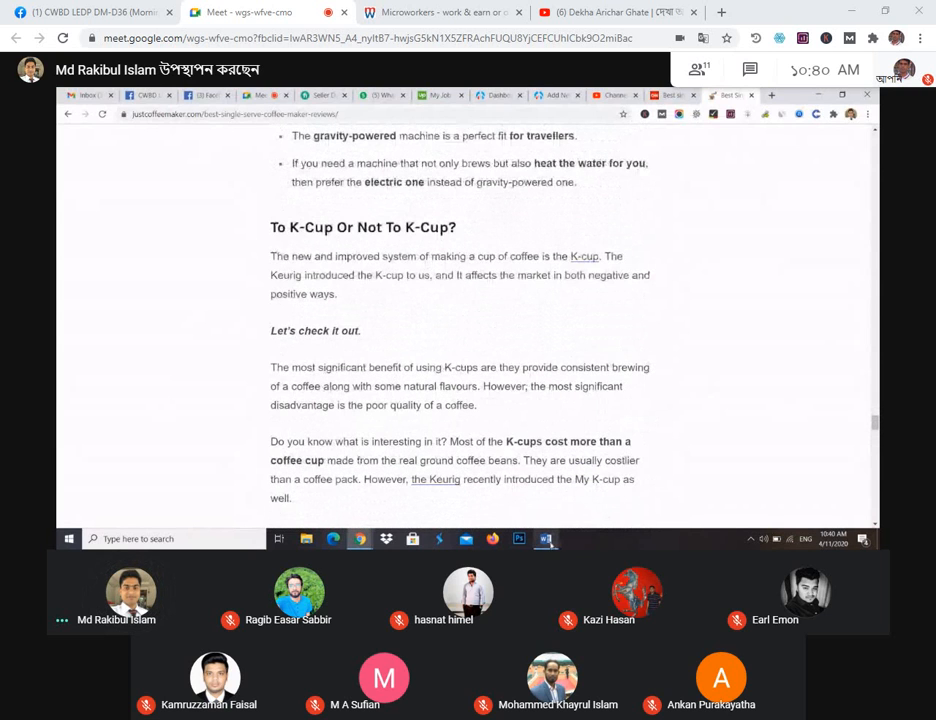
Step: Switch back to the Word document and look over the compiled article from the buying factors up to its title
{"action": "mouse_move", "coordinate": [545, 538]}
{"action": "left_click", "coordinate": [572, 504]}
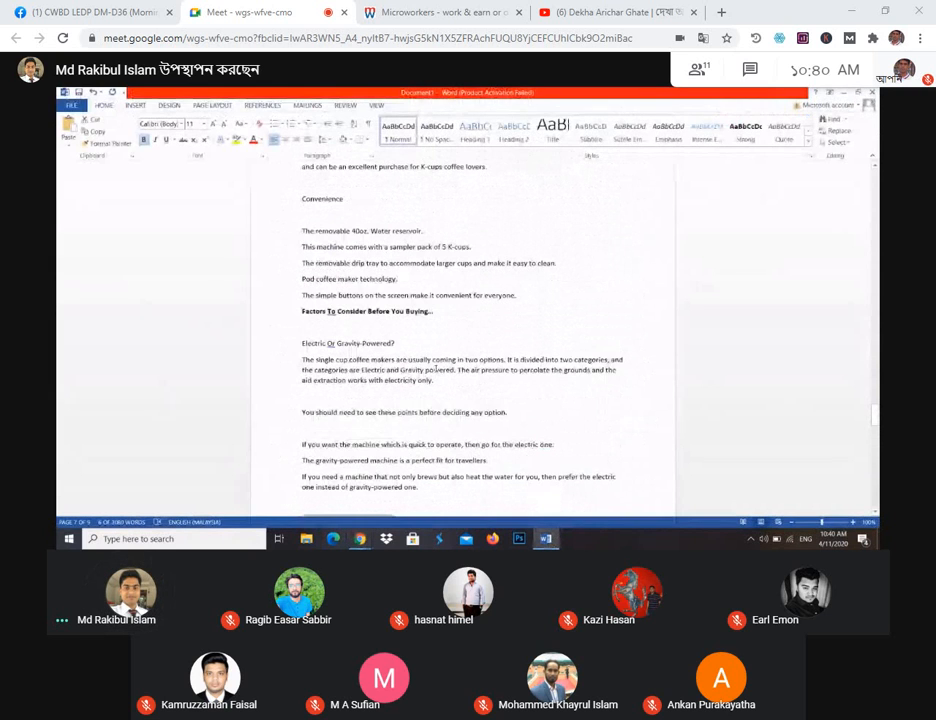
{"action": "scroll", "coordinate": [436, 368], "scroll_direction": "up", "scroll_amount": 5}
{"action": "scroll", "coordinate": [816, 345], "scroll_direction": "up", "scroll_amount": 4}
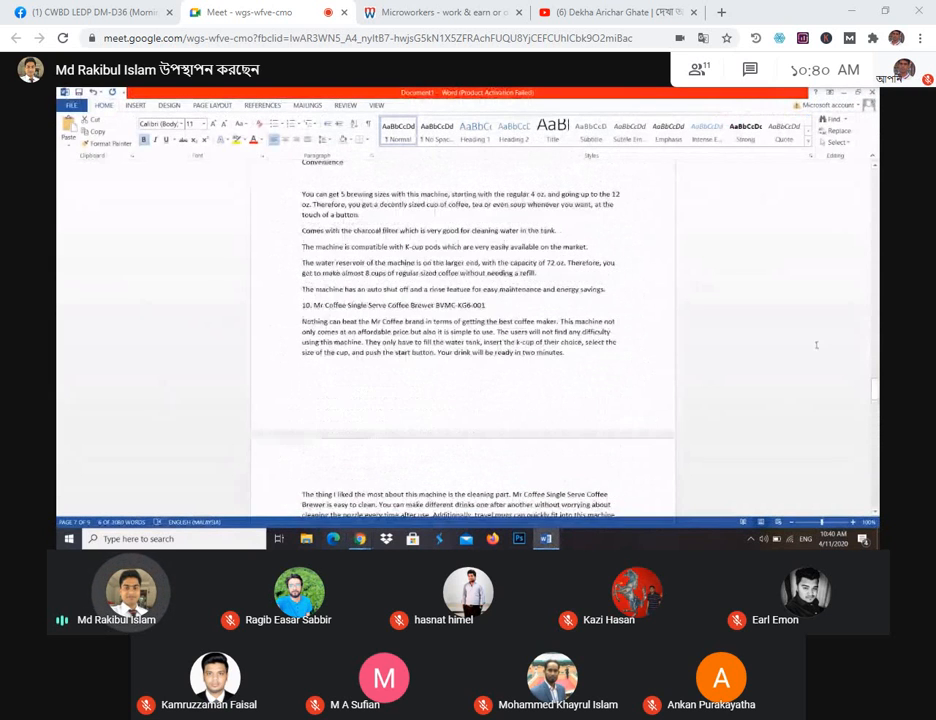
{"action": "scroll", "coordinate": [816, 345], "scroll_direction": "up", "scroll_amount": 10}
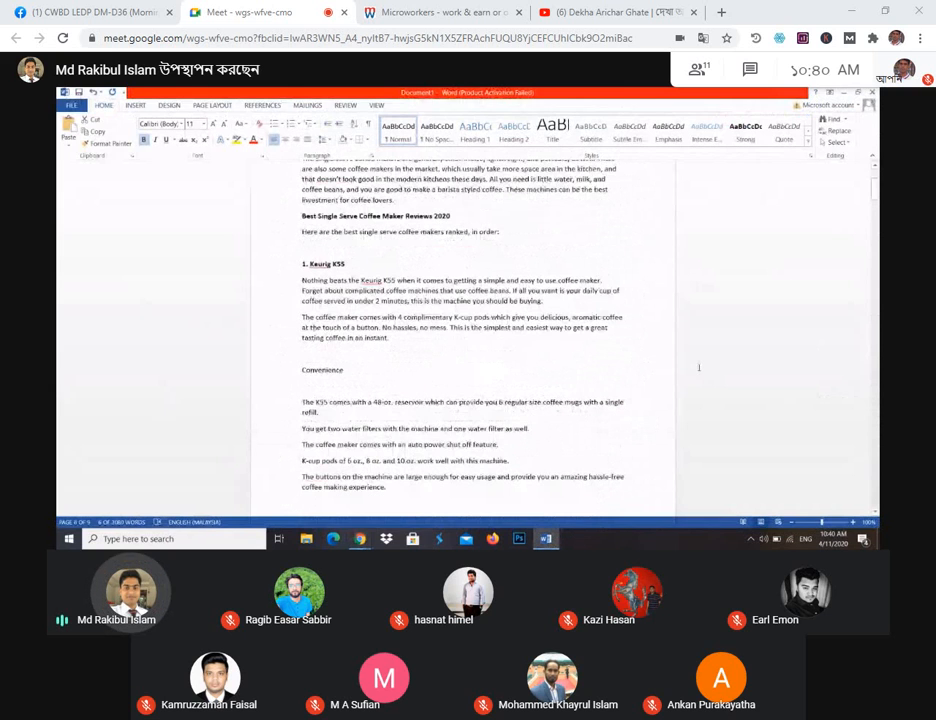
{"action": "scroll", "coordinate": [698, 367], "scroll_direction": "up", "scroll_amount": 3}
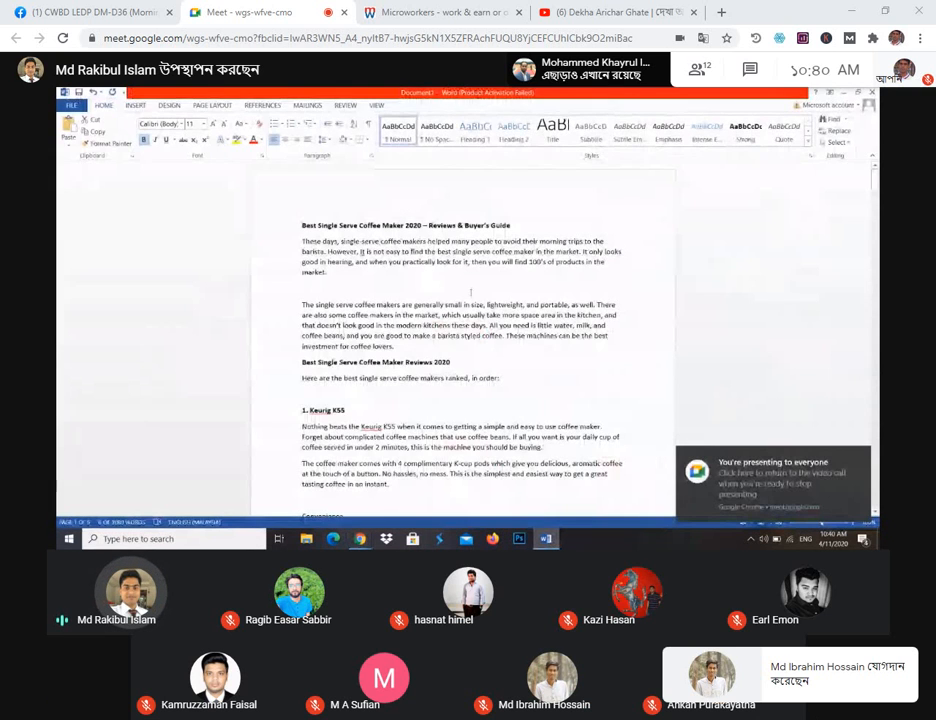
{"action": "key", "text": "XF86AudioRaiseVolume"}
{"action": "key", "text": "XF86AudioRaiseVolume"}
{"action": "key", "text": "XF86AudioRaiseVolume"}
{"action": "key", "text": "XF86AudioRaiseVolume"}
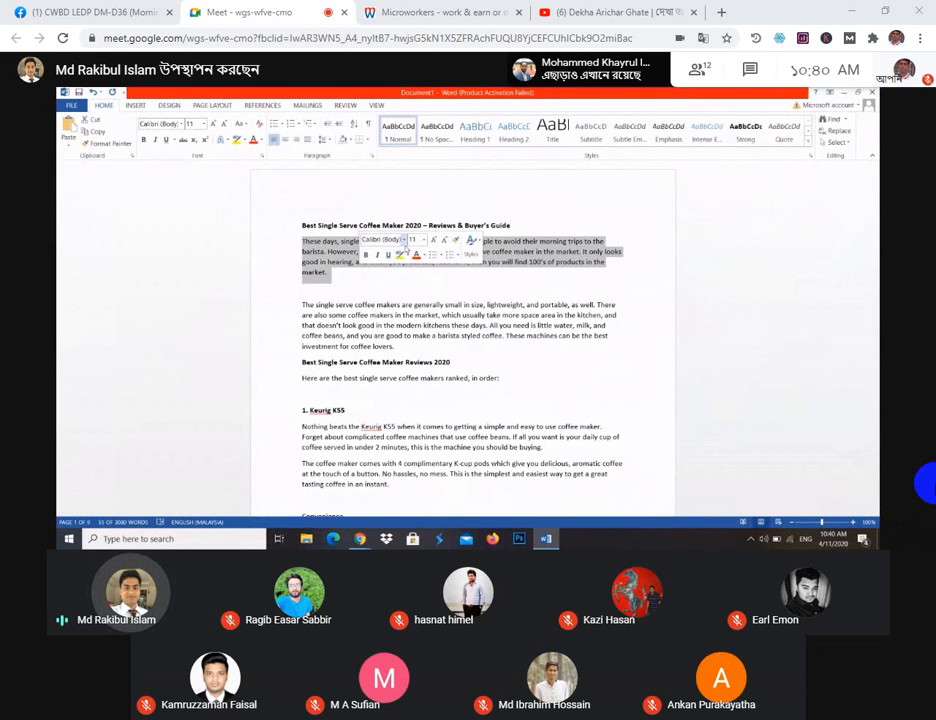
{"action": "left_click", "coordinate": [378, 285]}
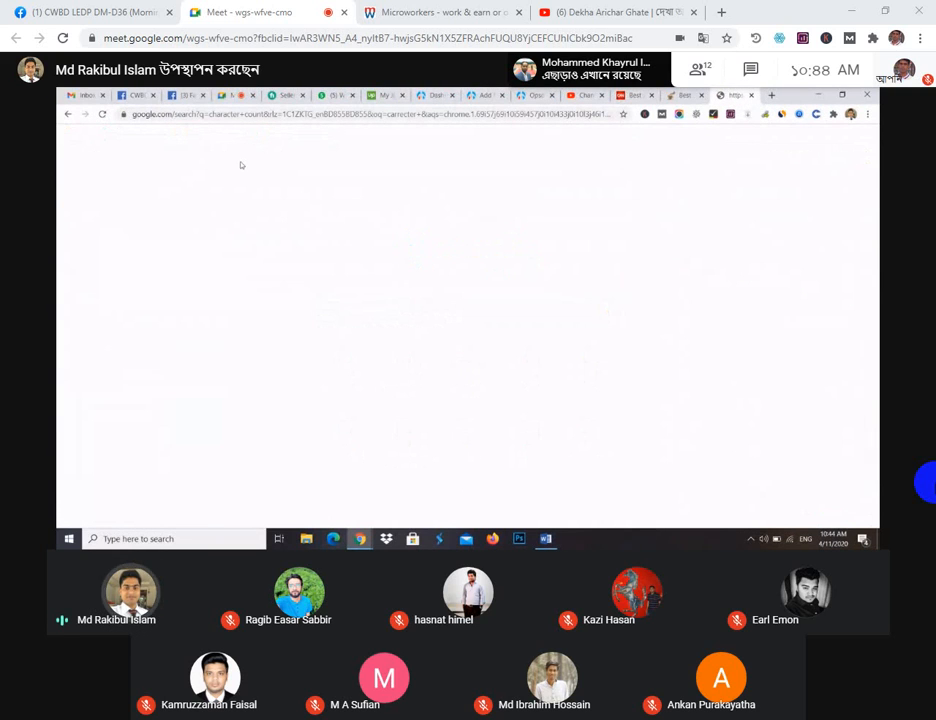
Step: Count the characters of "5 Best Instant Hot Water Dispenser: Reviews & Buying Guide 2020" and "Best Single Serve Coffee Maker 2020 – Reviews & Buyer's Guide" on charactercountonline.com
{"action": "left_click", "coordinate": [228, 246]}
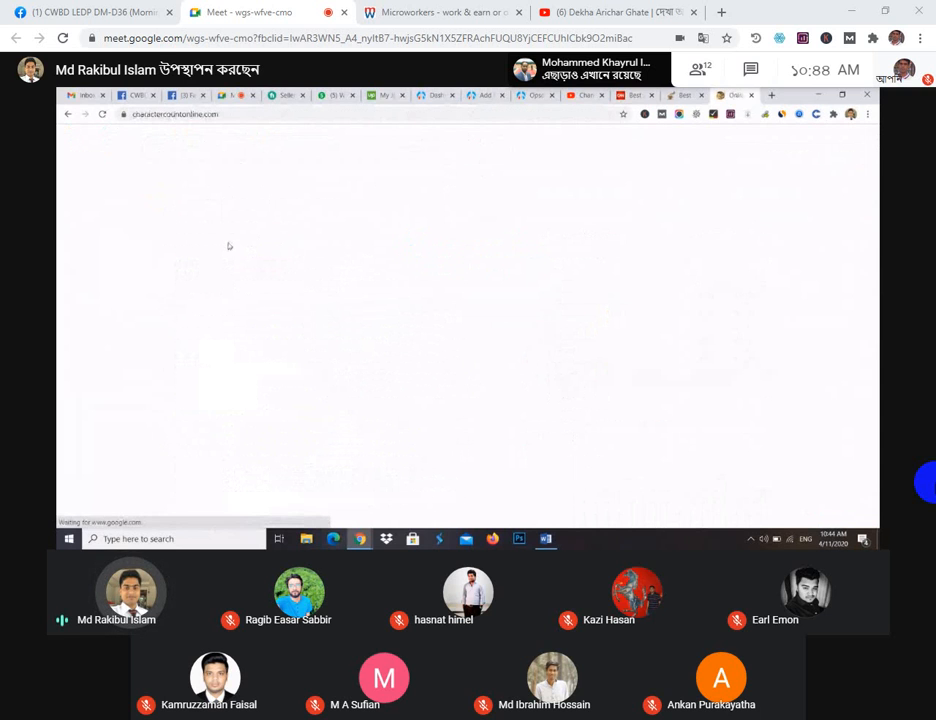
{"action": "type", "text": "5 Best Instant Hot Water Dispenser: Reviews & Buying Guide 2020"}
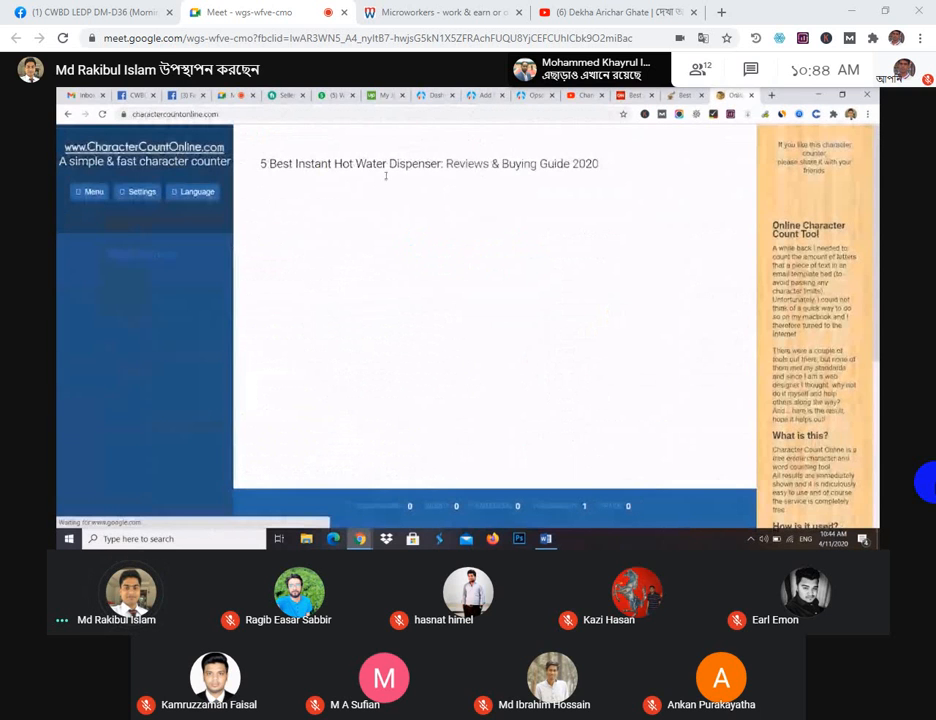
{"action": "key", "text": "ctrl+a"}
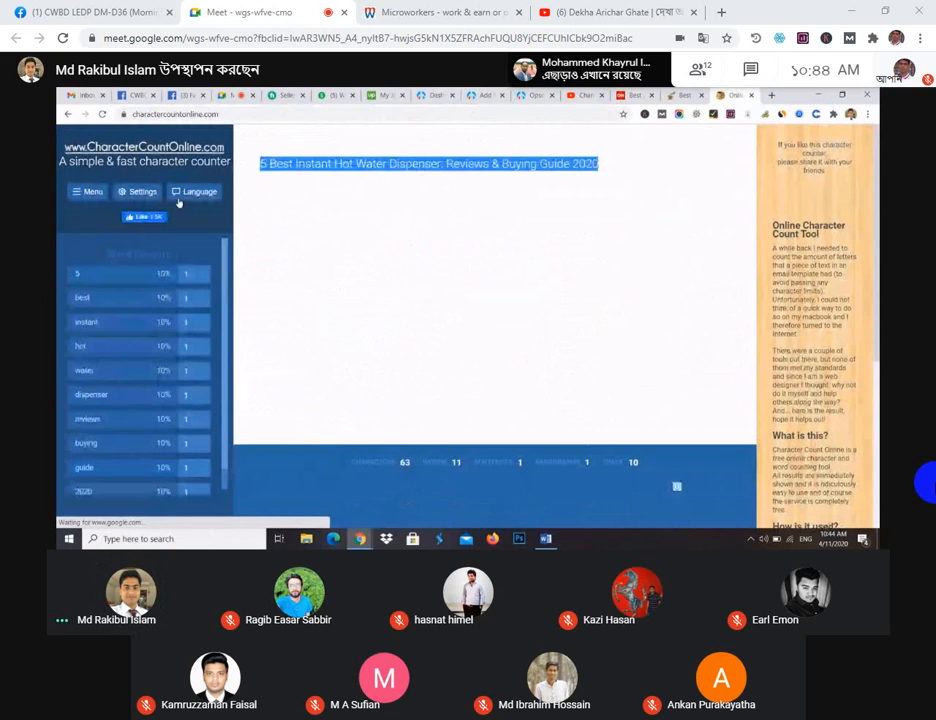
{"action": "type", "text": "Best Single Serve Coffee Maker 2020 – Reviews & Buyer's Guide"}
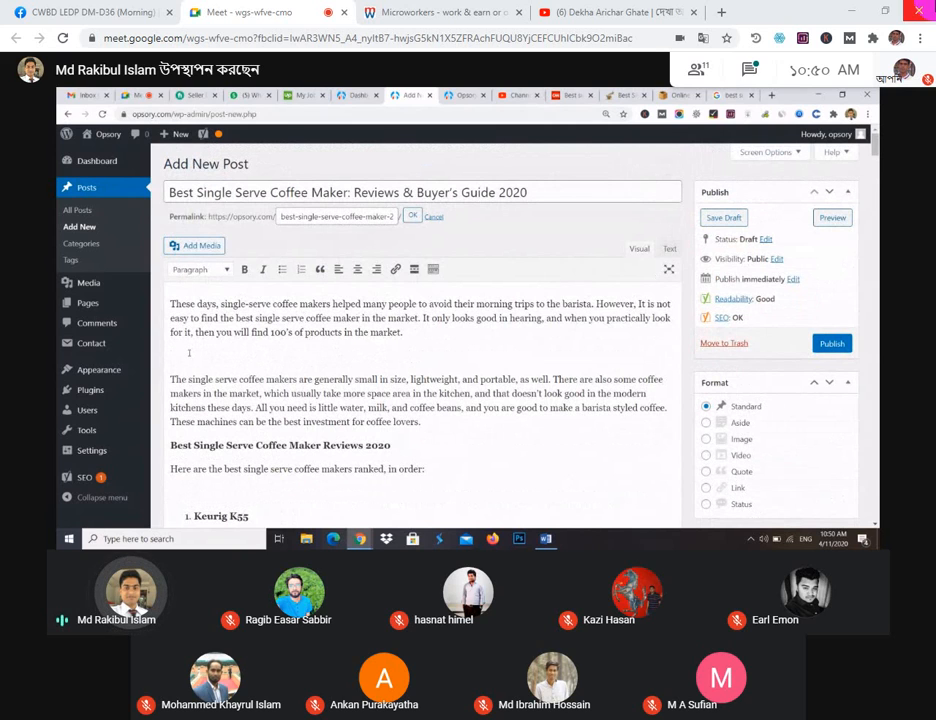
Step: Delete the blank line between the two introductory paragraphs of the WordPress post
{"action": "key", "text": "BackSpace"}
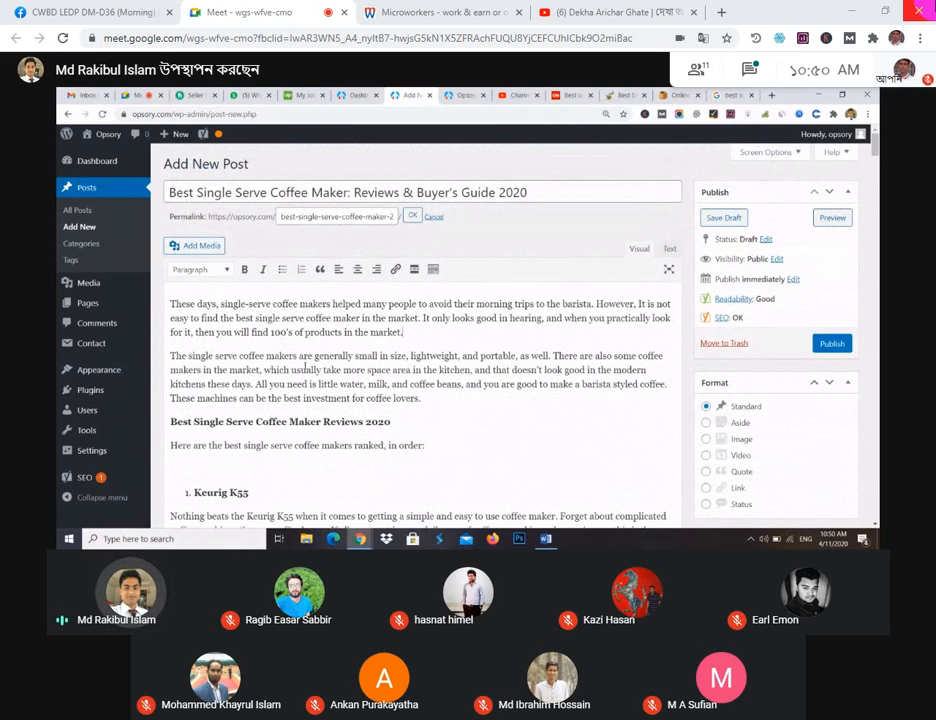
{"action": "scroll", "coordinate": [276, 358], "scroll_direction": "down", "scroll_amount": 1}
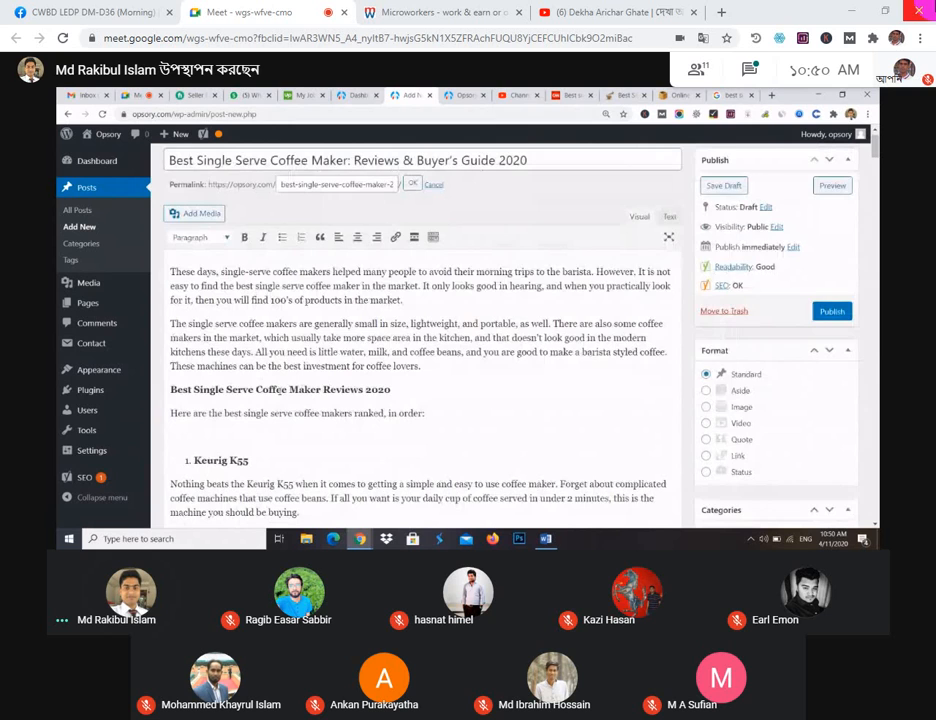
{"action": "scroll", "coordinate": [277, 390], "scroll_direction": "down", "scroll_amount": 15}
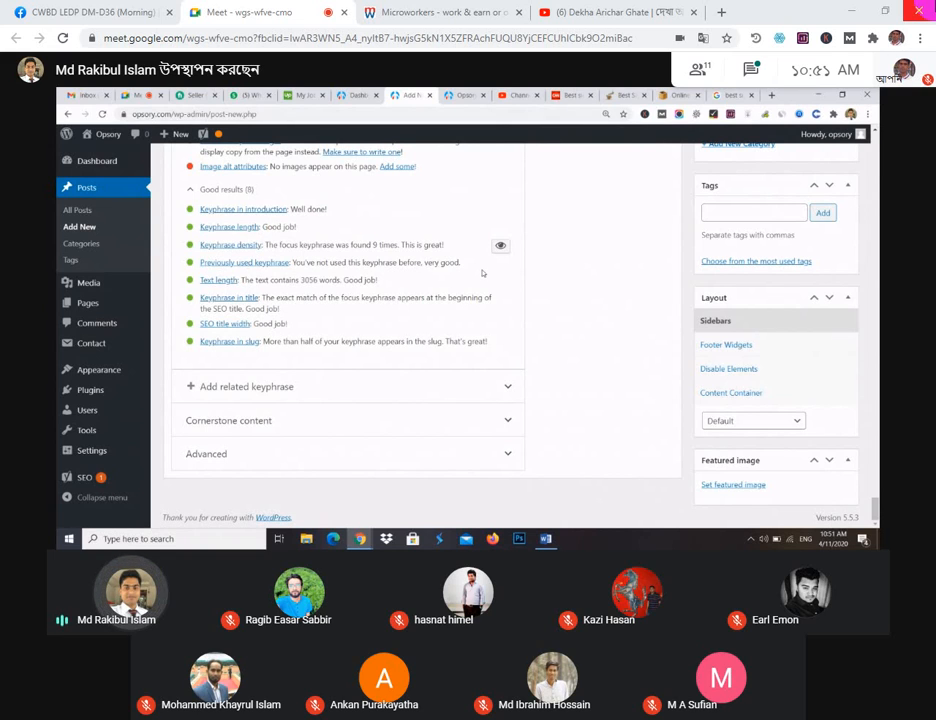
Step: Review the post's SEO analysis results, SEO title, slug and Google preview
{"action": "scroll", "coordinate": [512, 257], "scroll_direction": "up", "scroll_amount": 2}
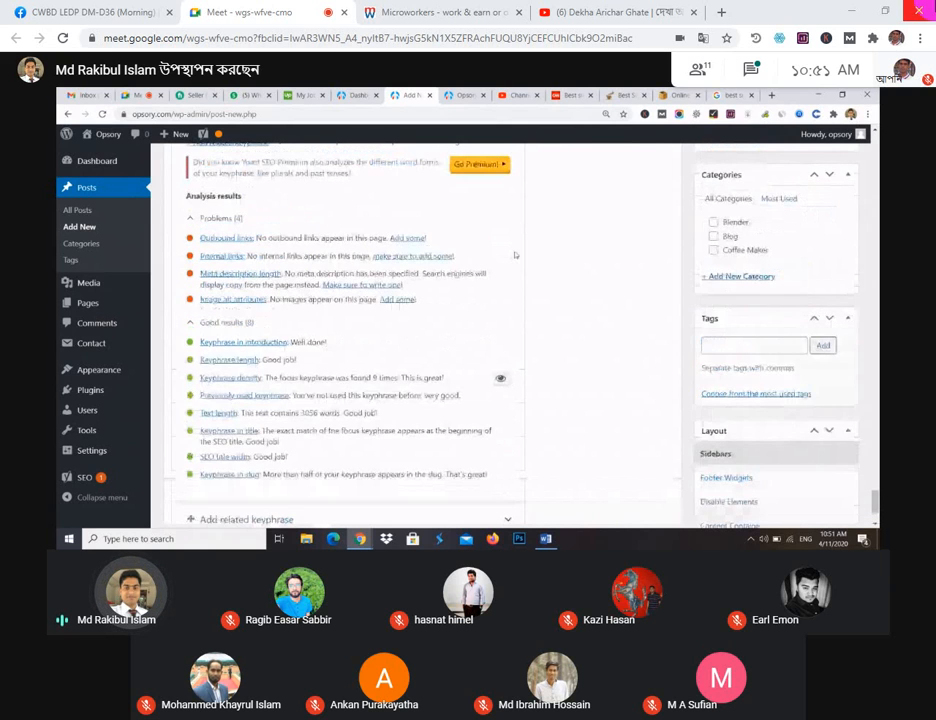
{"action": "scroll", "coordinate": [515, 255], "scroll_direction": "up", "scroll_amount": 2}
{"action": "scroll", "coordinate": [515, 255], "scroll_direction": "up", "scroll_amount": 3}
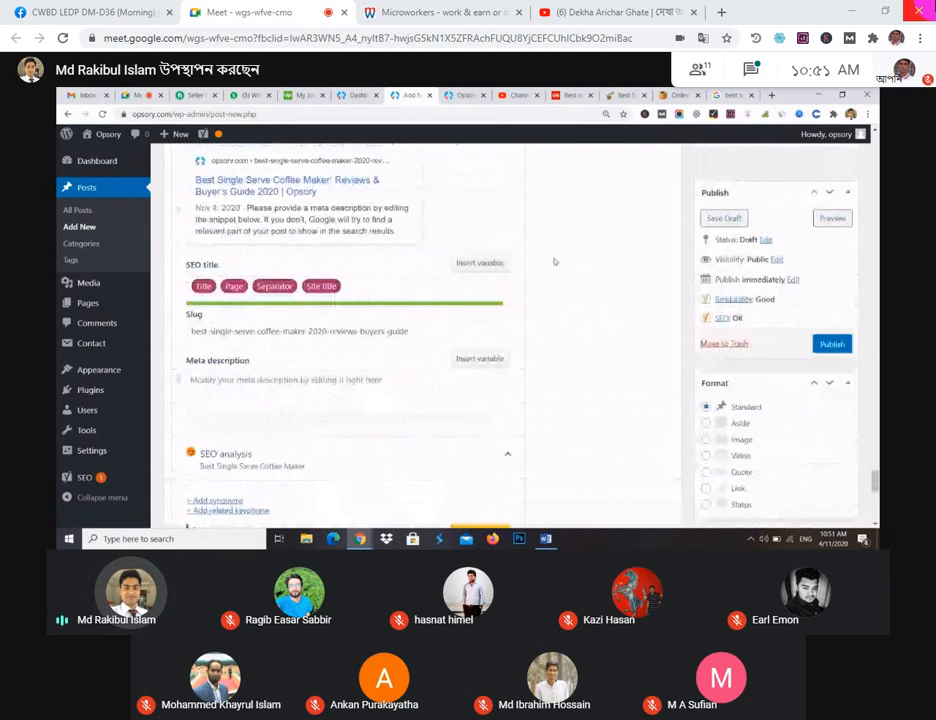
{"action": "scroll", "coordinate": [554, 262], "scroll_direction": "up", "scroll_amount": 2}
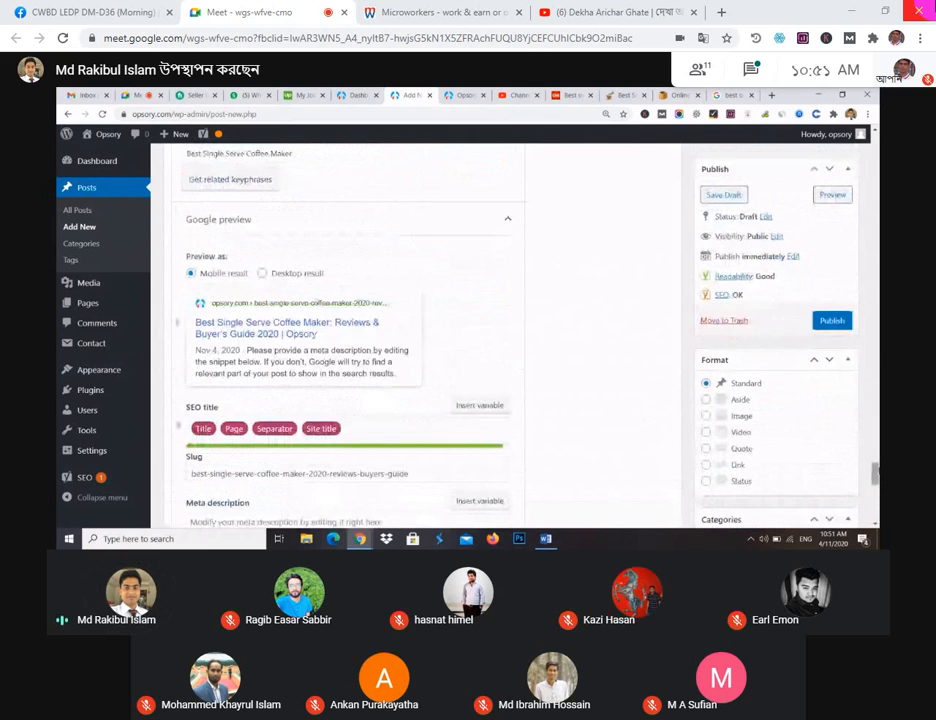
{"action": "scroll", "coordinate": [415, 335], "scroll_direction": "up", "scroll_amount": 5}
{"action": "scroll", "coordinate": [131, 440], "scroll_direction": "up", "scroll_amount": 5}
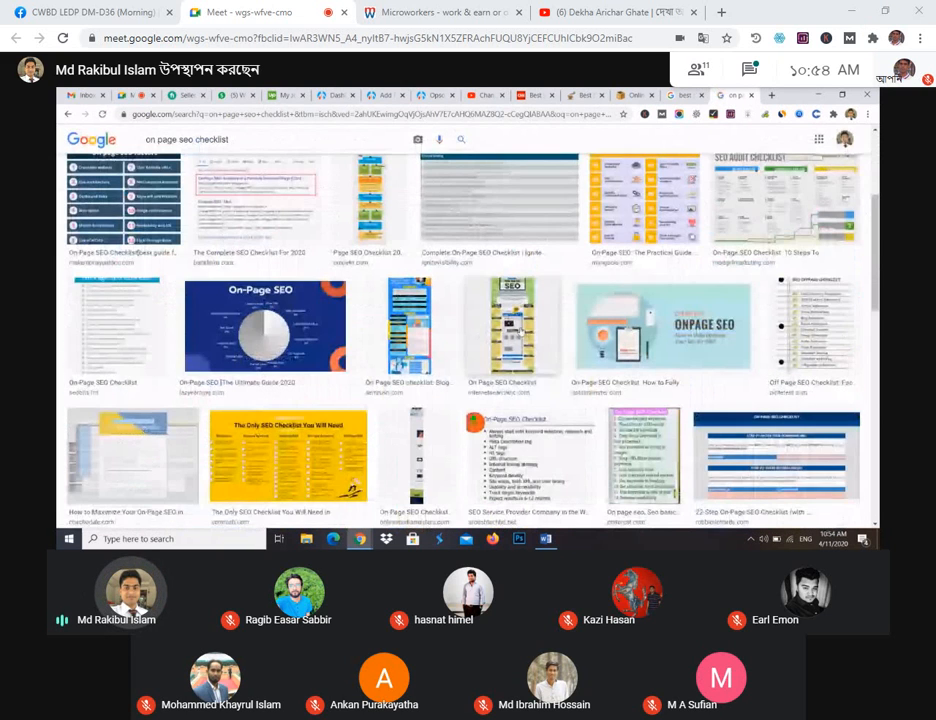
Step: Open the InternetSearchInc.com "On Page SEO Checklist" infographic and its source page, and return to the image search results
{"action": "left_click", "coordinate": [519, 330]}
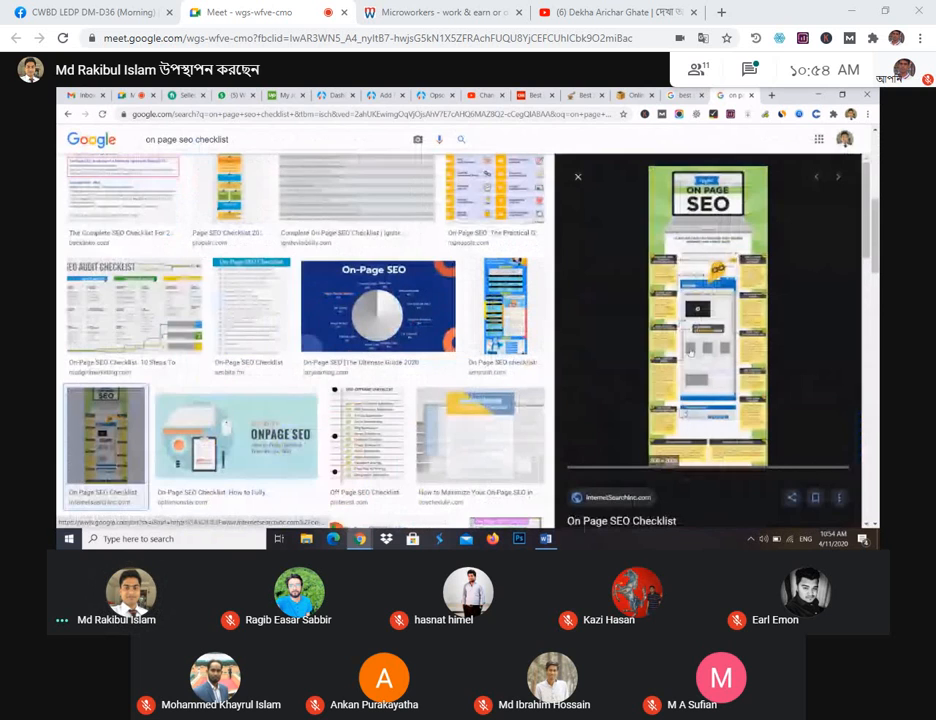
{"action": "left_click", "coordinate": [696, 351]}
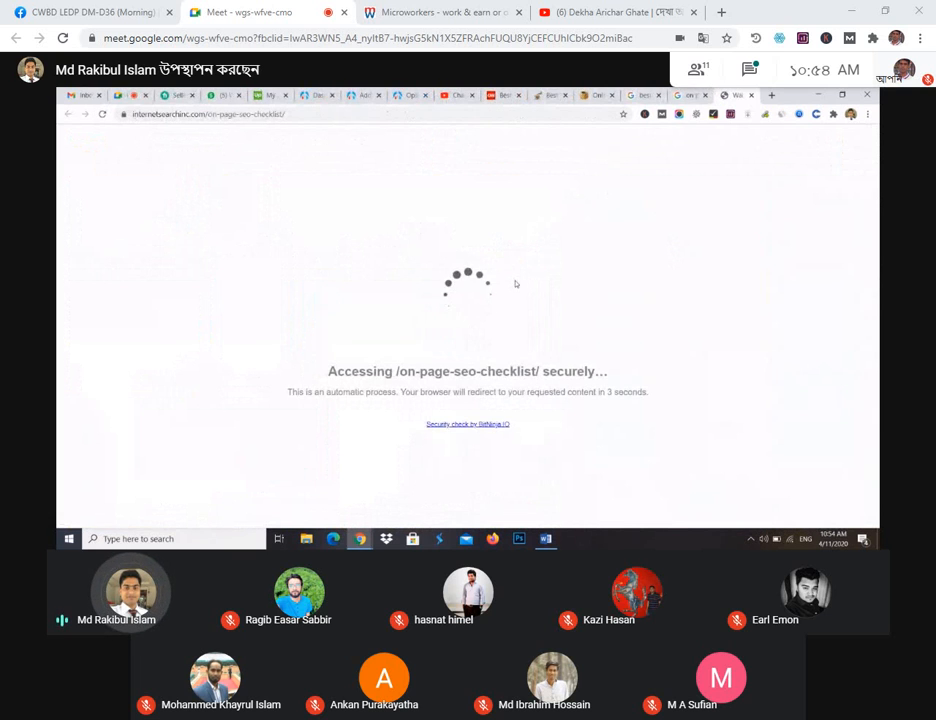
{"action": "left_click", "coordinate": [684, 94]}
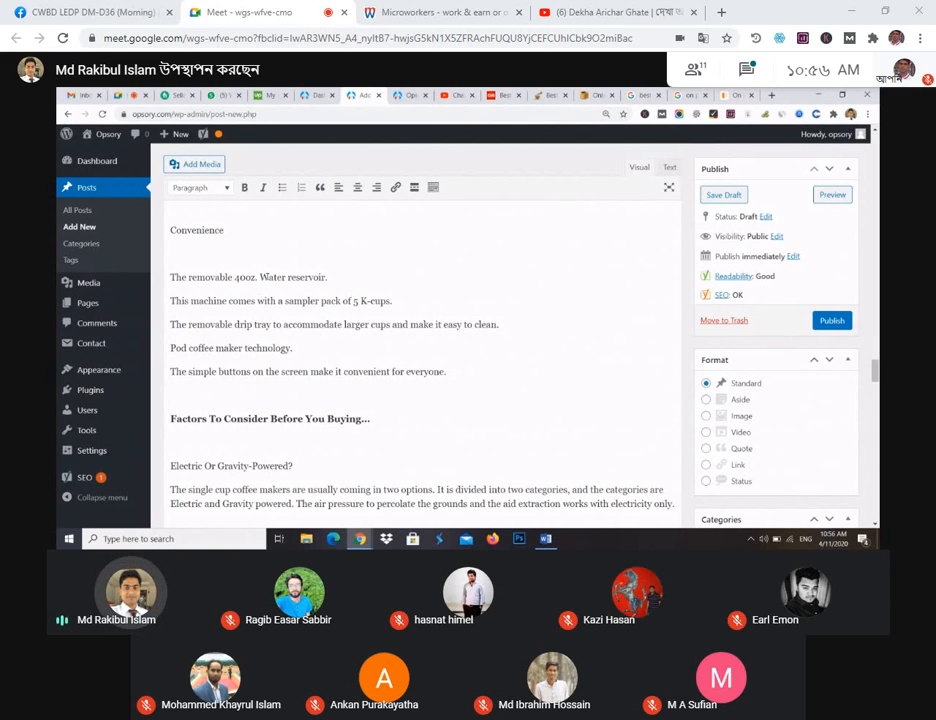
Step: Look over the draft post's text from the last product's Convenience points up to the preceding product's Convenience section
{"action": "left_click_drag", "start_coordinate": [268, 277], "coordinate": [318, 279]}
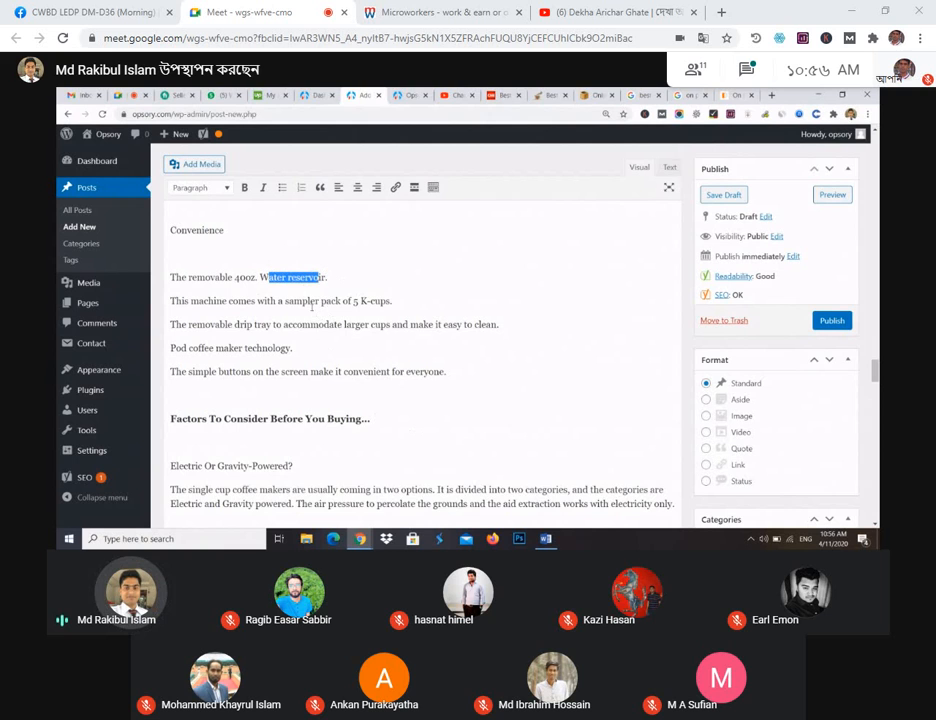
{"action": "scroll", "coordinate": [308, 292], "scroll_direction": "up", "scroll_amount": 1}
{"action": "scroll", "coordinate": [305, 291], "scroll_direction": "up", "scroll_amount": 3}
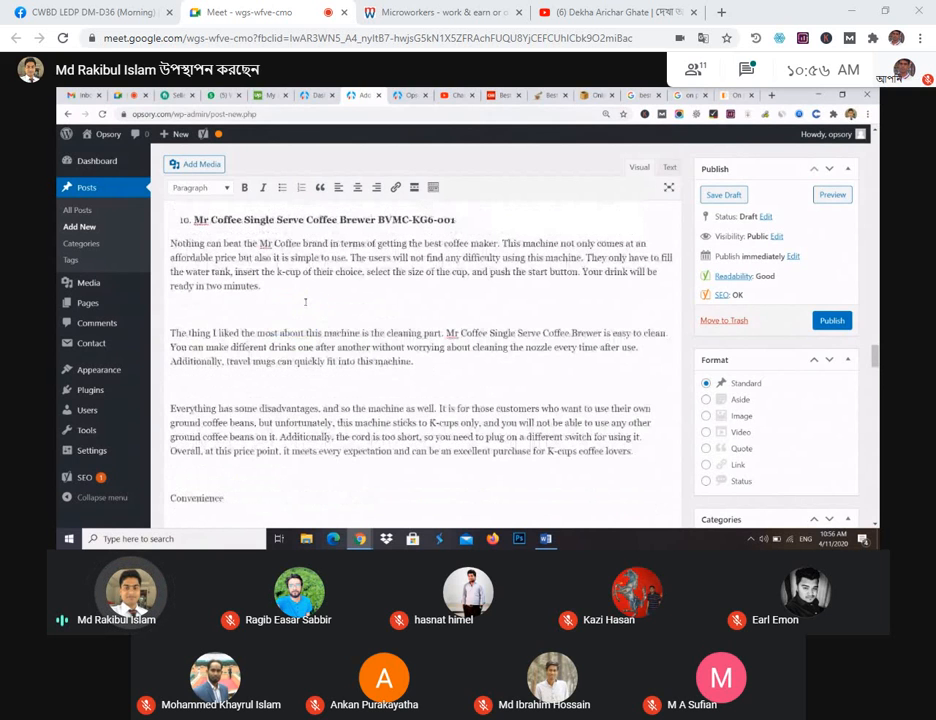
{"action": "scroll", "coordinate": [305, 301], "scroll_direction": "up", "scroll_amount": 2}
{"action": "scroll", "coordinate": [305, 302], "scroll_direction": "up", "scroll_amount": 2}
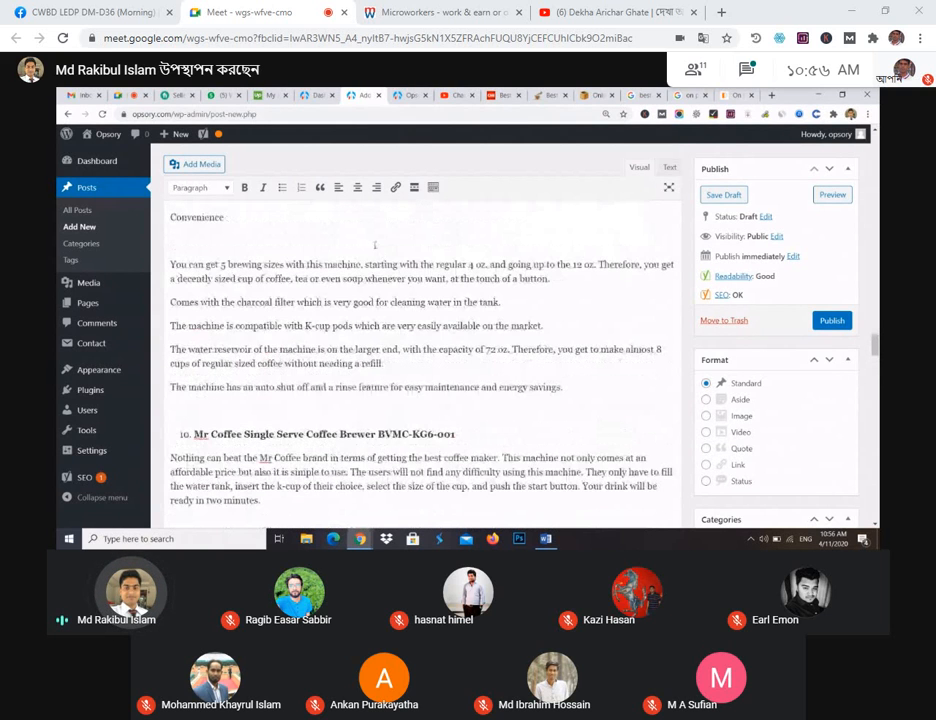
Step: Switch to the justcoffeemaker.com article and follow the internal K-cup link in the section "To K-Cup Or Not To K-Cup?"
{"action": "left_click", "coordinate": [550, 94]}
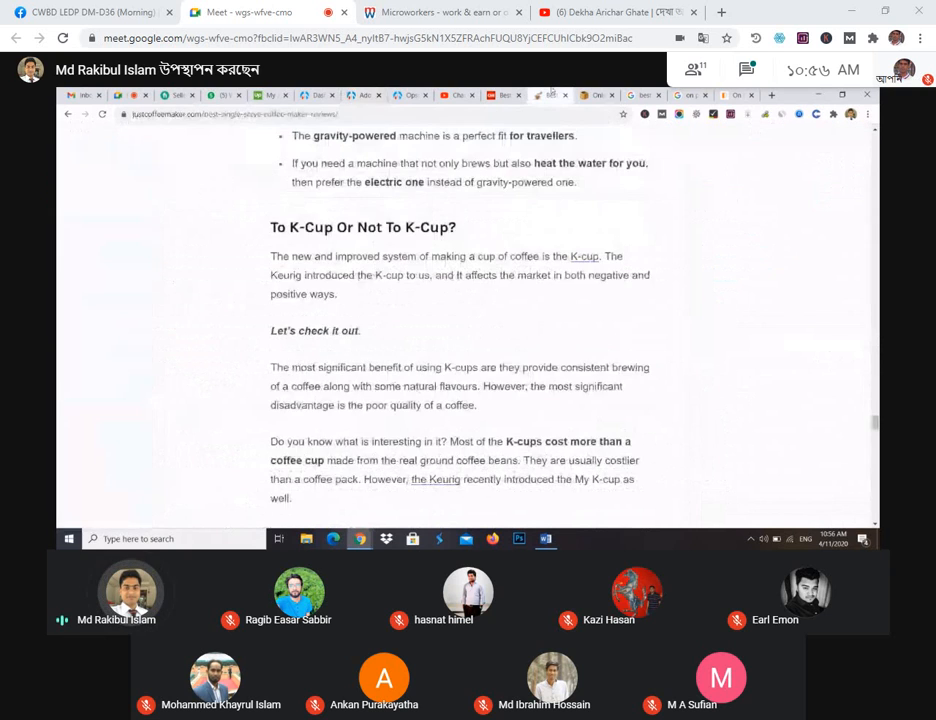
{"action": "scroll", "coordinate": [462, 268], "scroll_direction": "up", "scroll_amount": 6}
{"action": "scroll", "coordinate": [462, 268], "scroll_direction": "down", "scroll_amount": 5}
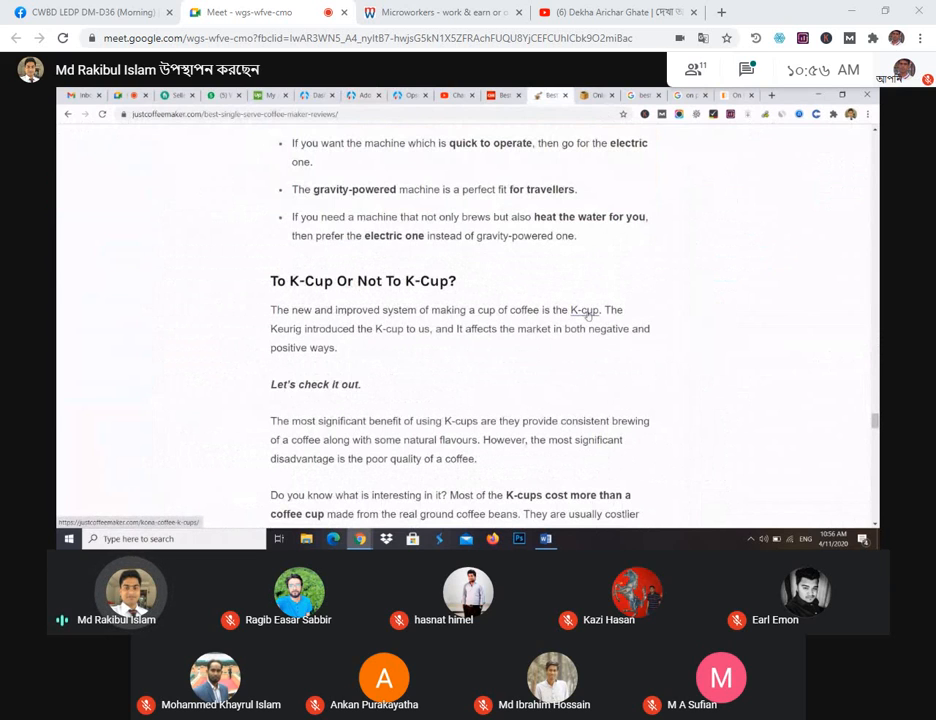
{"action": "left_click", "coordinate": [585, 311]}
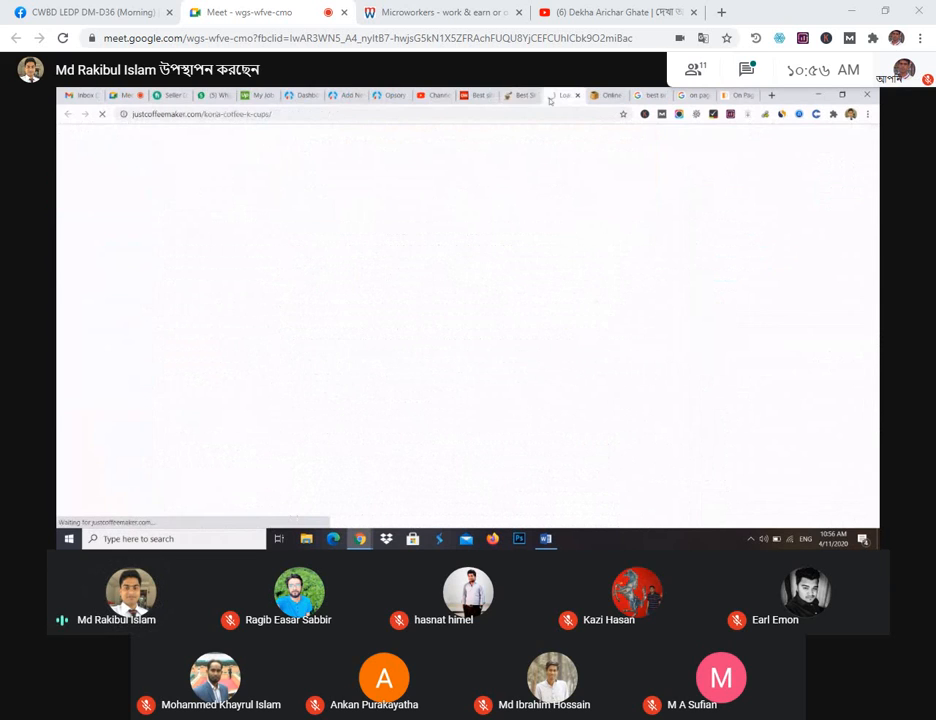
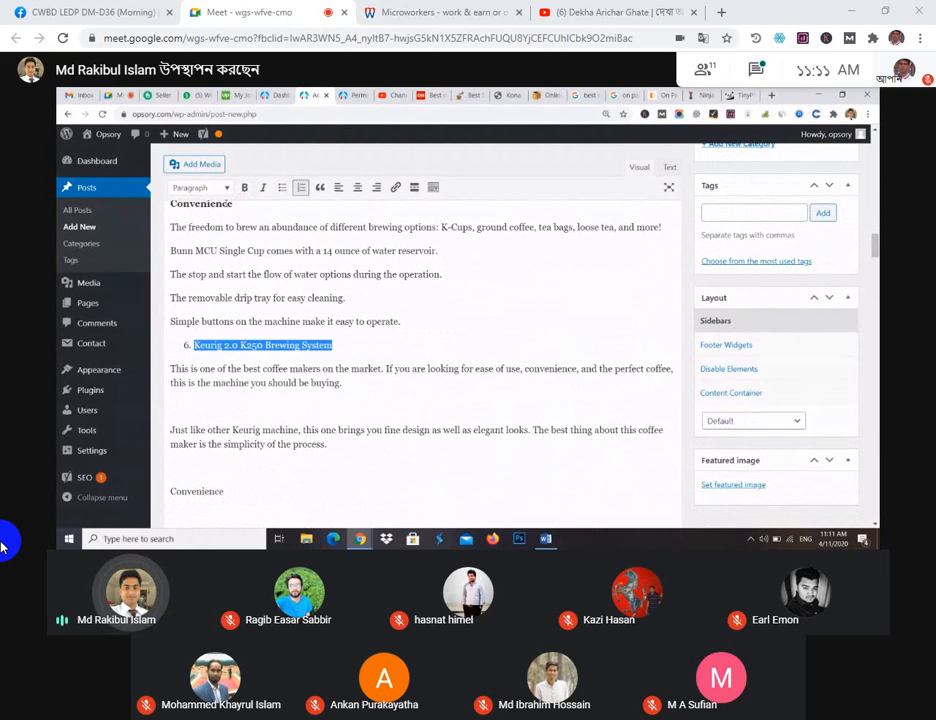
Step: Format the title "Keurig 2.0 K250 Brewing System" as Heading 3 and insert a blank line above it
{"action": "left_click", "coordinate": [200, 187]}
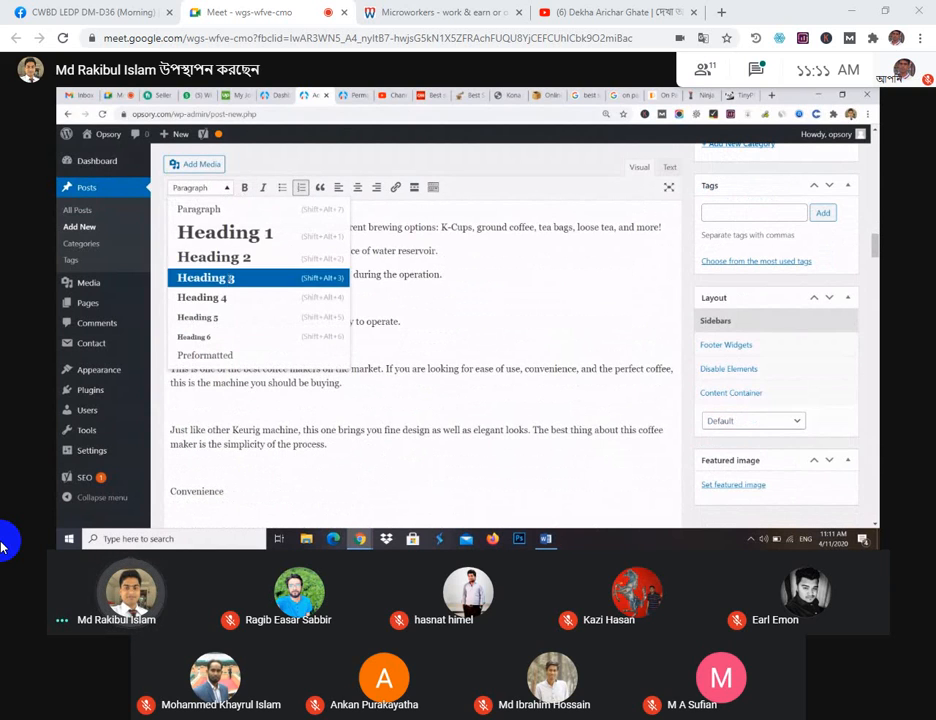
{"action": "left_click", "coordinate": [228, 277]}
{"action": "left_click", "coordinate": [412, 326]}
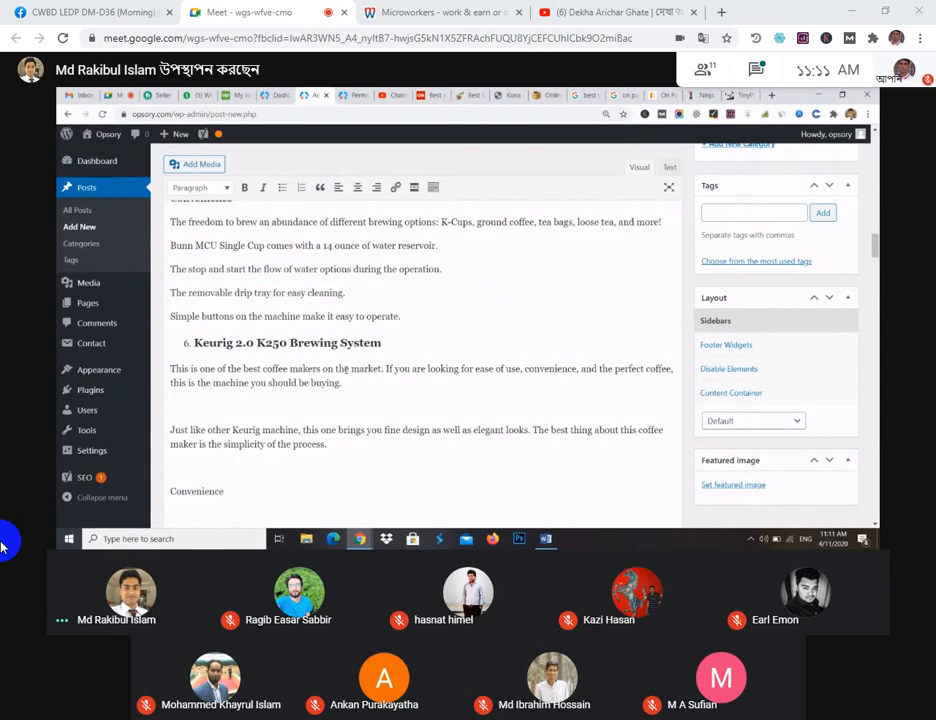
{"action": "key", "text": "Return"}
Step: Insert a blank line above the numbered heading "Keurig K575"
{"action": "scroll", "coordinate": [398, 347], "scroll_direction": "up", "scroll_amount": 6}
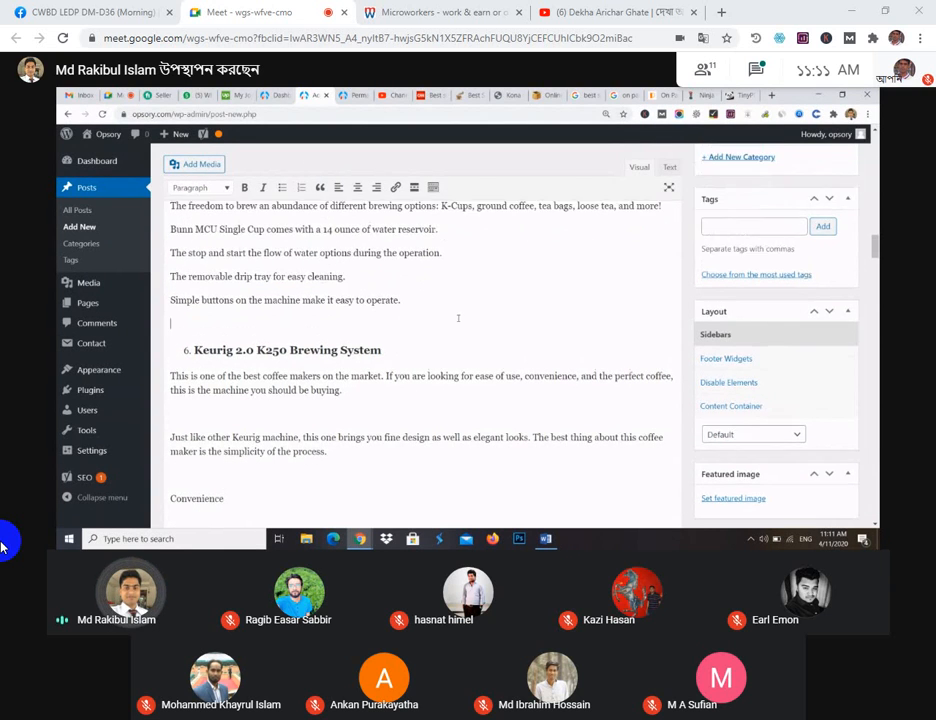
{"action": "scroll", "coordinate": [458, 316], "scroll_direction": "up", "scroll_amount": 4}
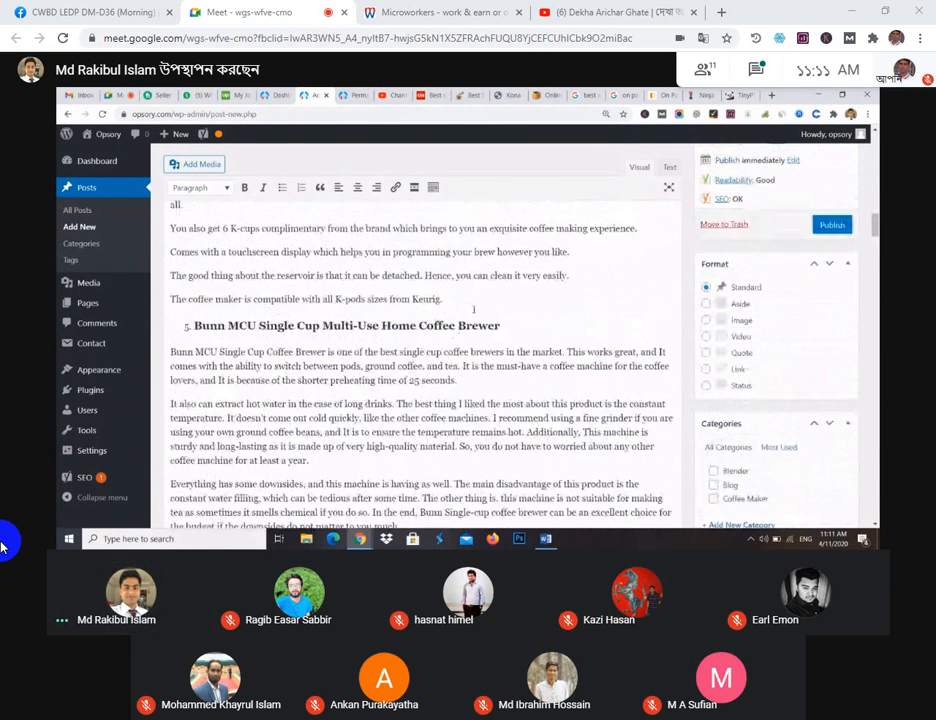
{"action": "scroll", "coordinate": [437, 288], "scroll_direction": "up", "scroll_amount": 4}
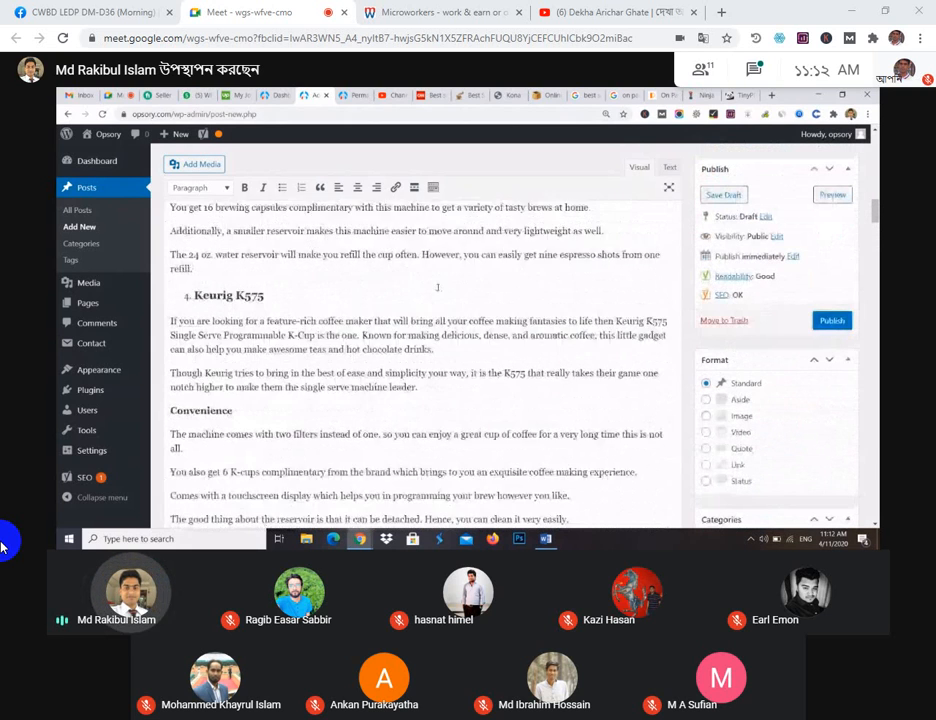
{"action": "scroll", "coordinate": [250, 328], "scroll_direction": "up", "scroll_amount": 5}
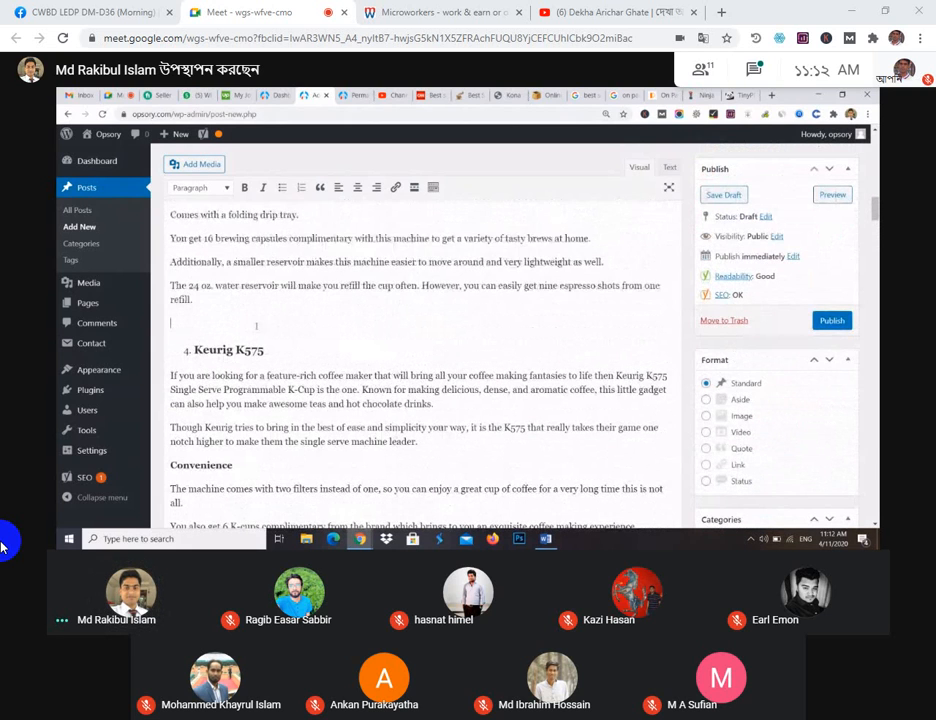
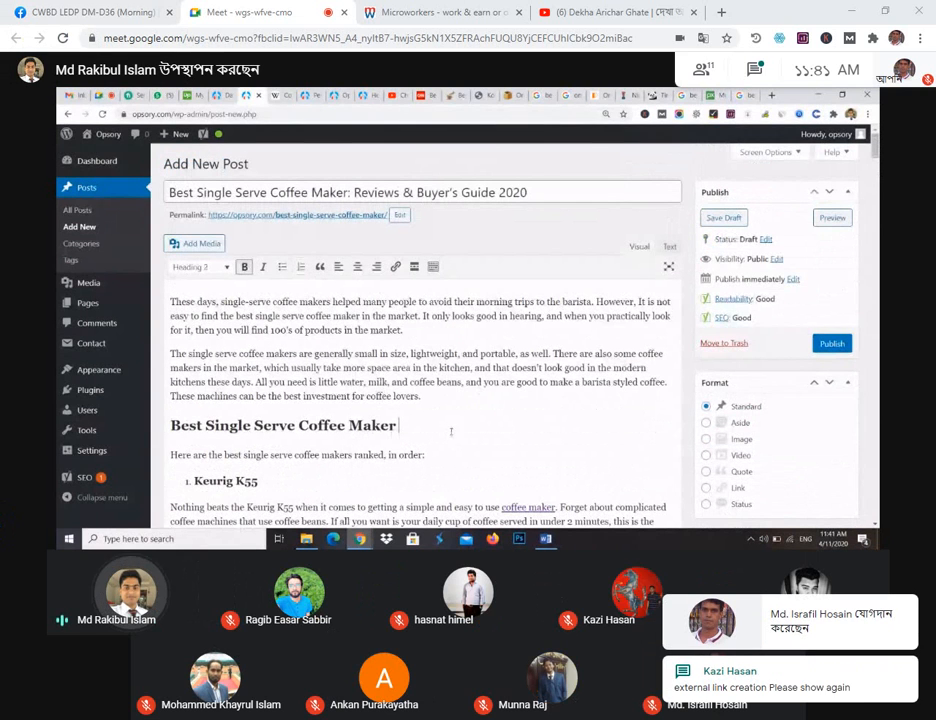
{"action": "scroll", "coordinate": [797, 699], "scroll_direction": "down", "scroll_amount": 11}
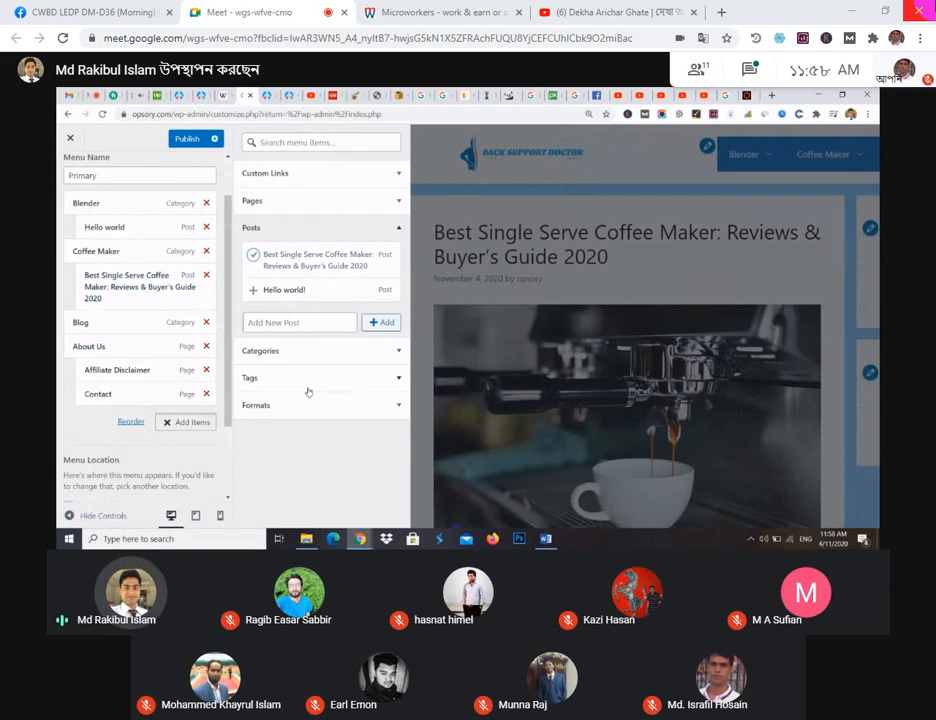
Step: Publish the Primary menu changes and check the Blender and Coffee Maker submenus on the live site's homepage
{"action": "left_click", "coordinate": [200, 139]}
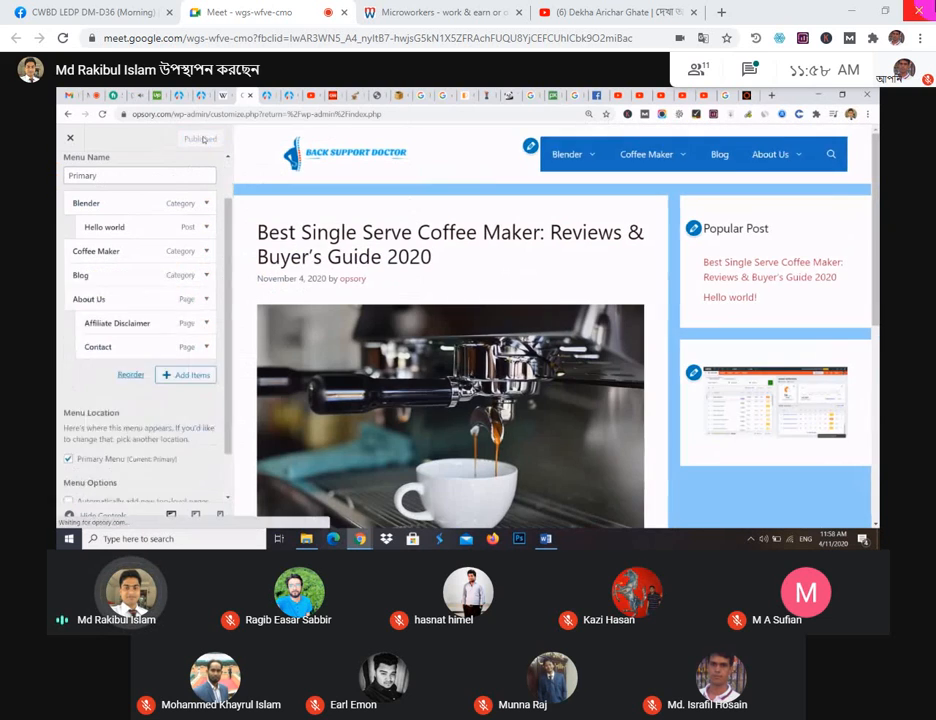
{"action": "left_click", "coordinate": [266, 96]}
{"action": "left_click", "coordinate": [197, 170]}
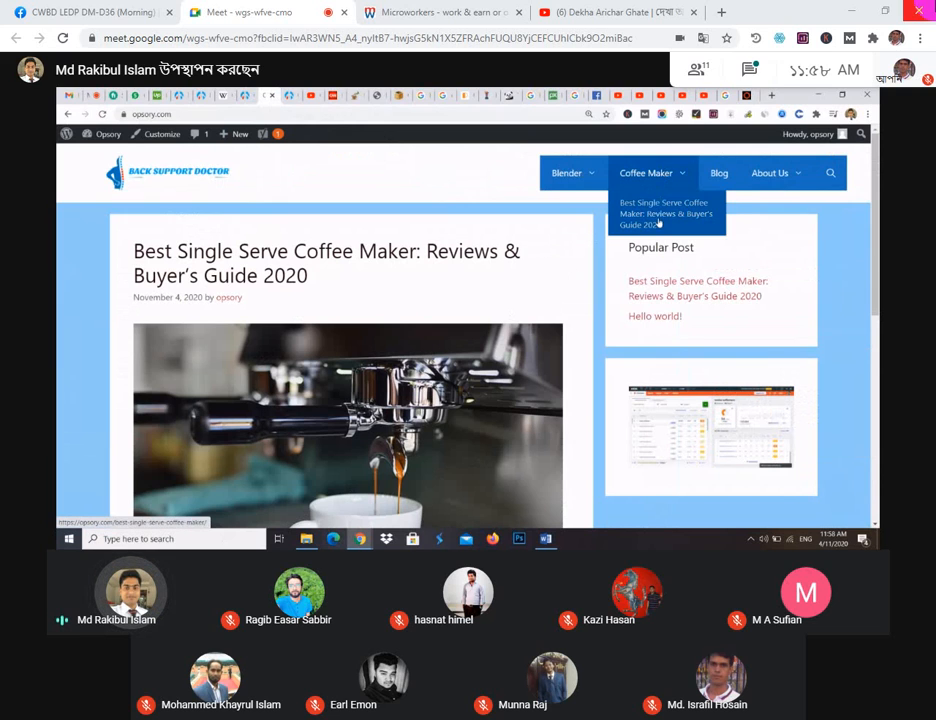
{"action": "mouse_move", "coordinate": [591, 177]}
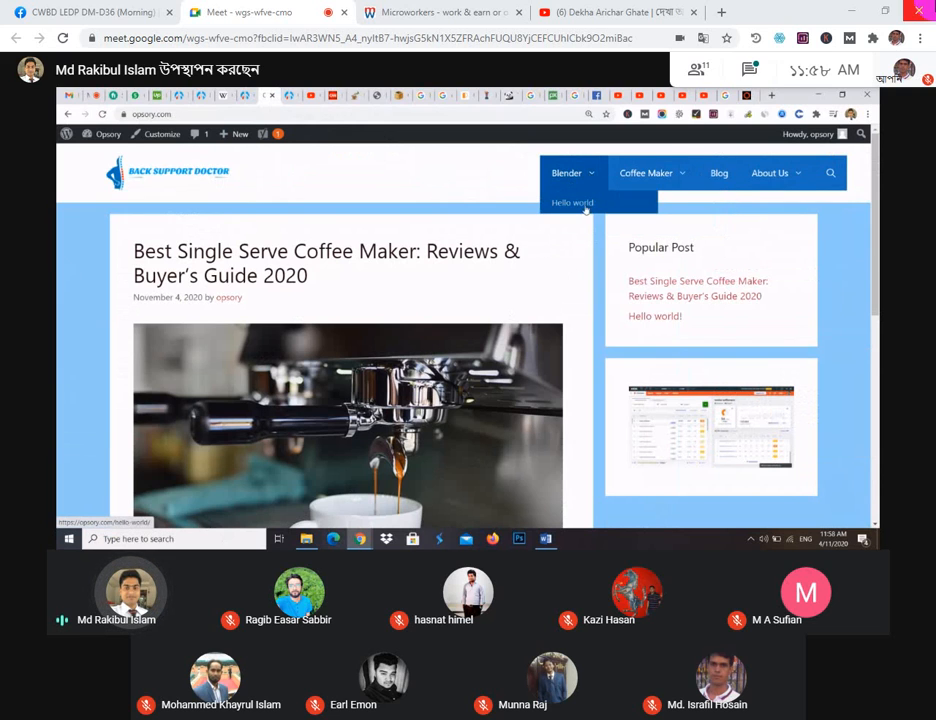
{"action": "mouse_move", "coordinate": [646, 175]}
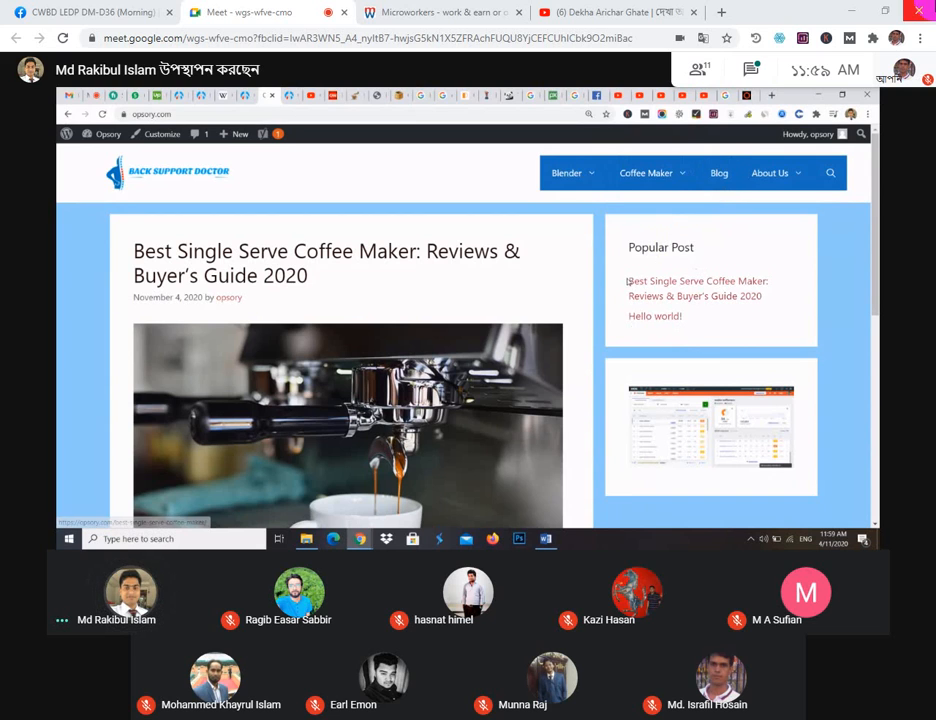
{"action": "mouse_move", "coordinate": [648, 174]}
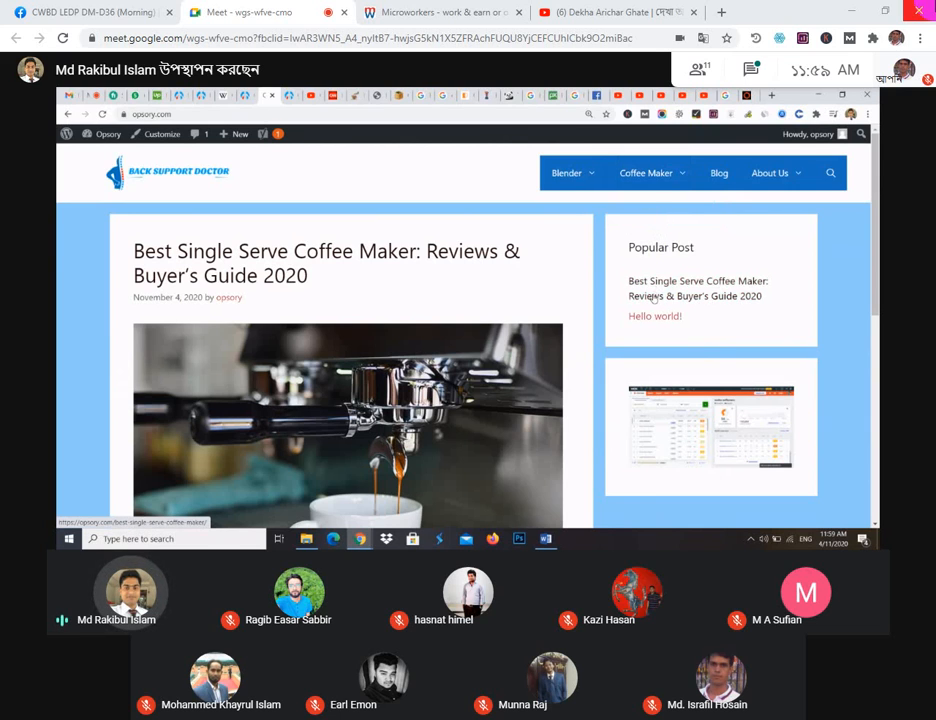
Step: Review the homepage, then open the published post "Best Single Serve Coffee Maker: Reviews & Buyer's Guide 2020" for editing from the full post list
{"action": "scroll", "coordinate": [343, 477], "scroll_direction": "down", "scroll_amount": 3}
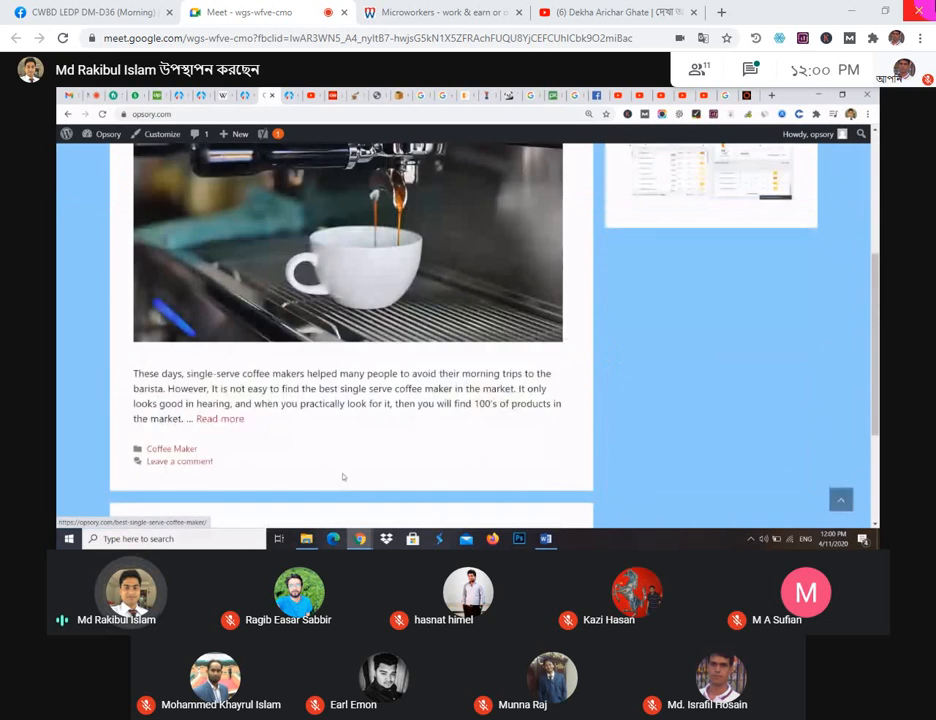
{"action": "scroll", "coordinate": [343, 477], "scroll_direction": "up", "scroll_amount": 3}
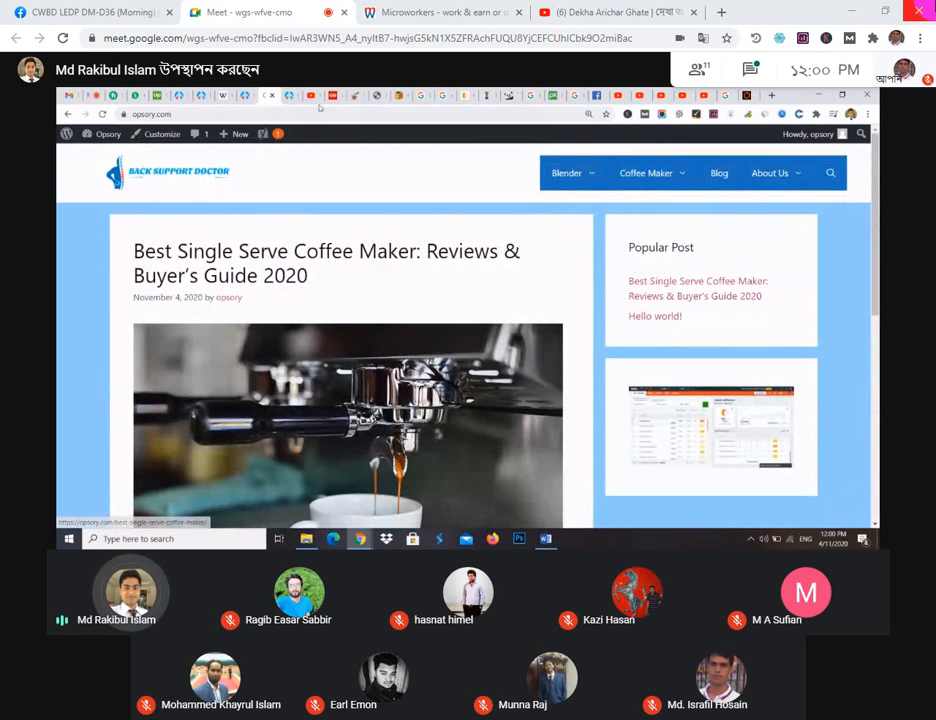
{"action": "left_click", "coordinate": [246, 95]}
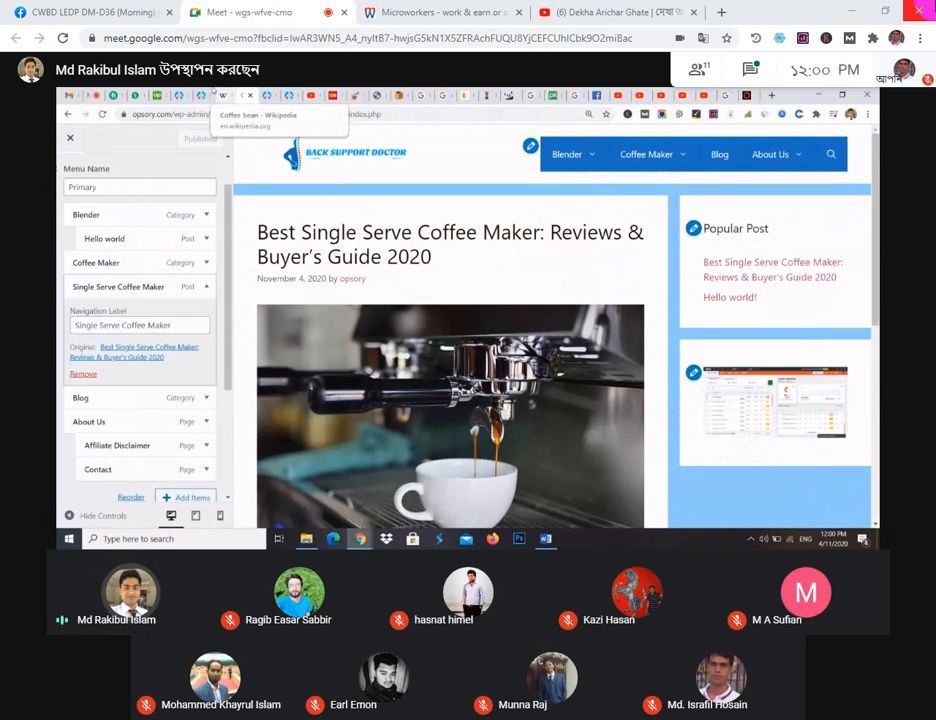
{"action": "left_click", "coordinate": [200, 95]}
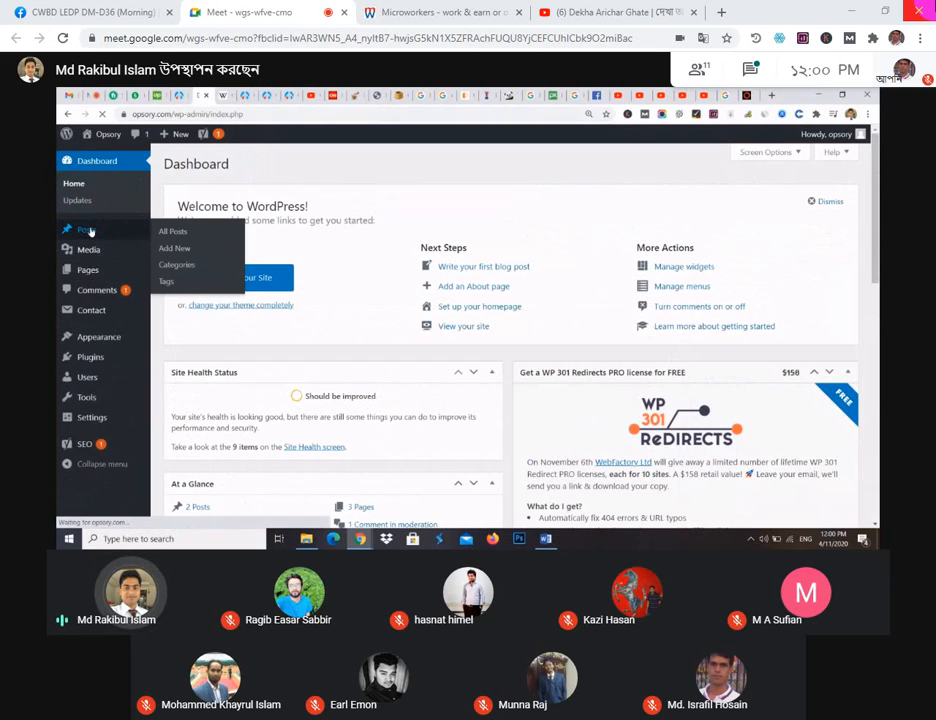
{"action": "left_click", "coordinate": [173, 230]}
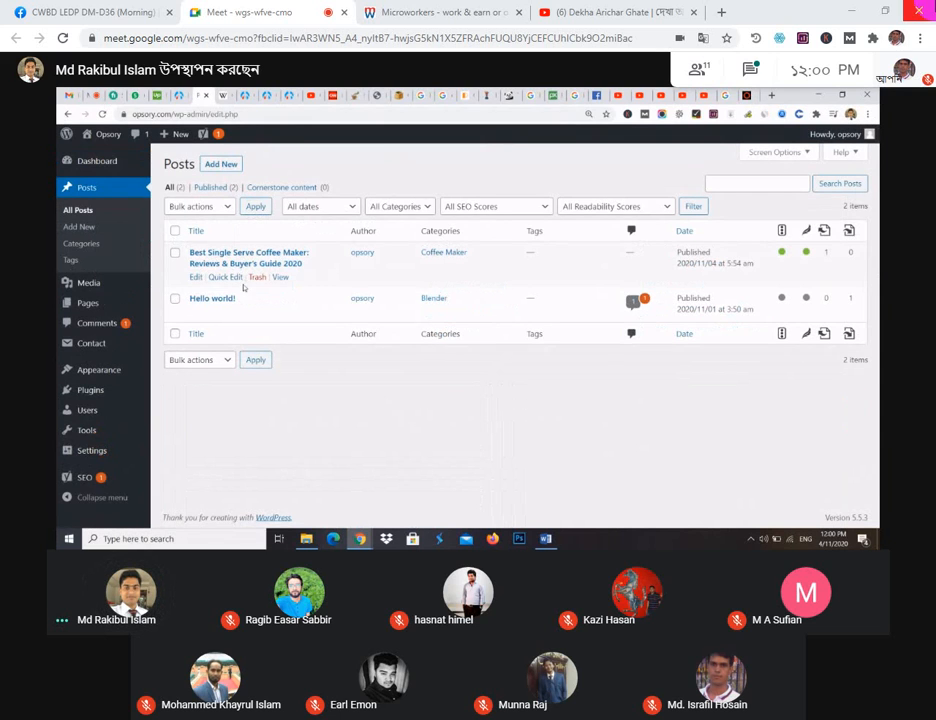
{"action": "mouse_move", "coordinate": [254, 318]}
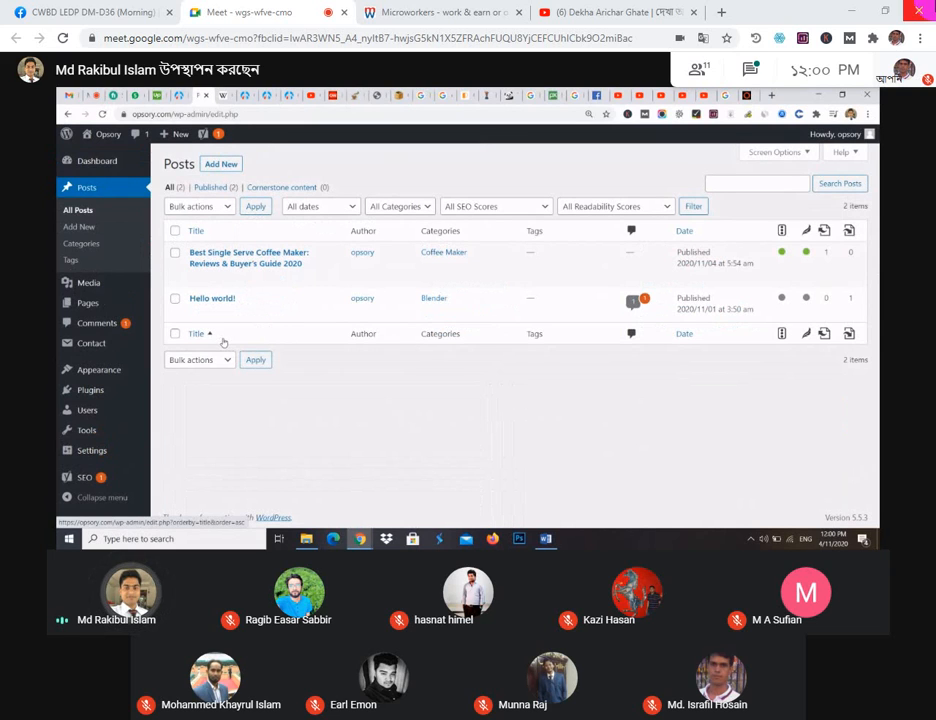
{"action": "mouse_move", "coordinate": [214, 285]}
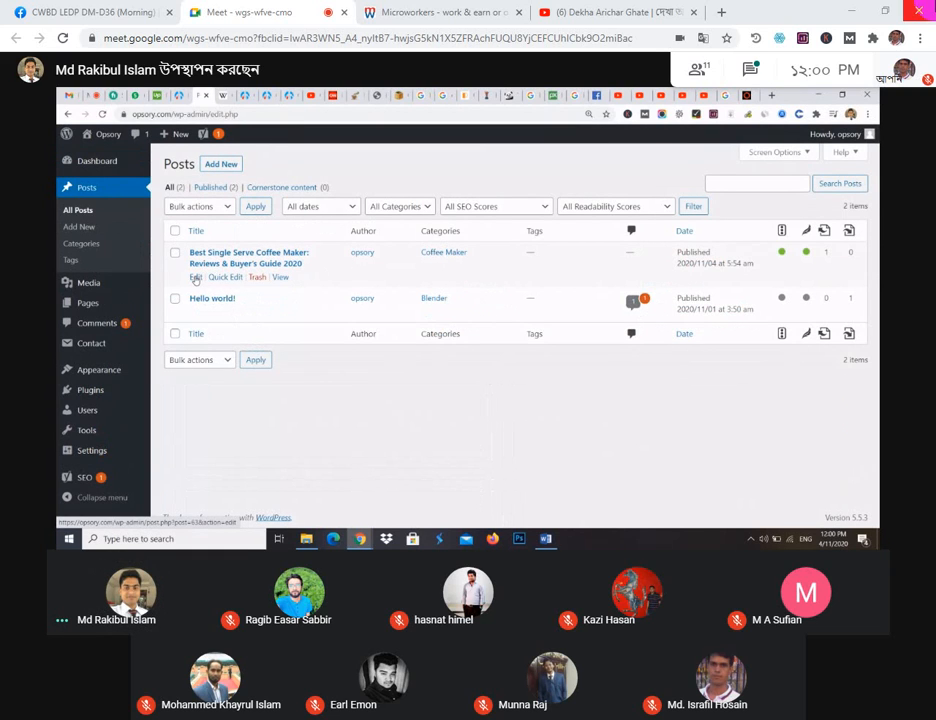
{"action": "left_click", "coordinate": [196, 277]}
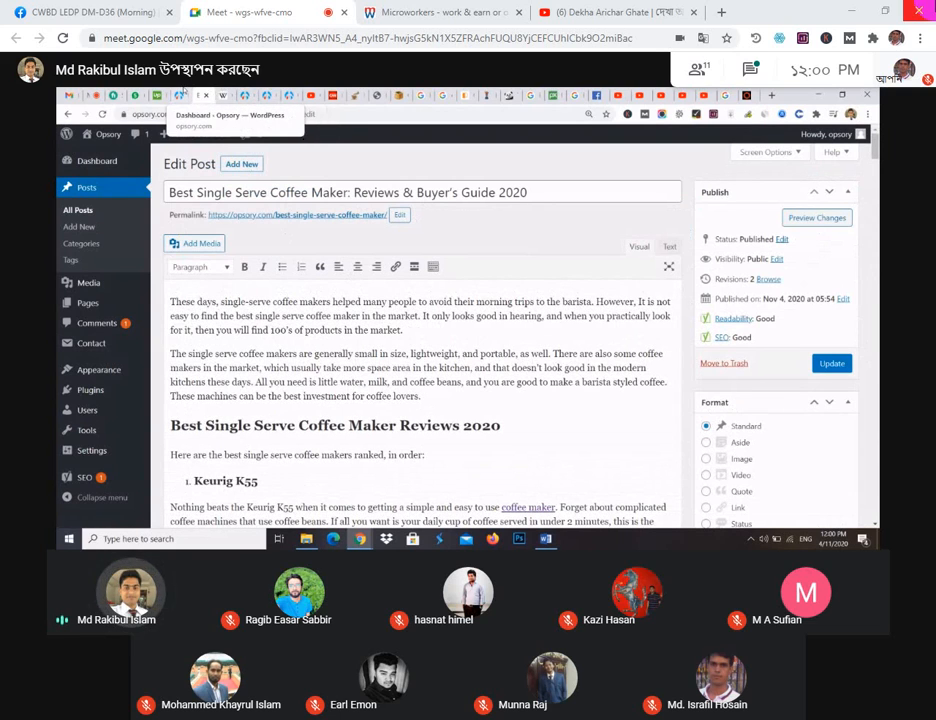
Step: Search the plugin directory for "mighty", then install and activate the Mighty Classic Pros And Cons plugin
{"action": "left_click", "coordinate": [183, 95]}
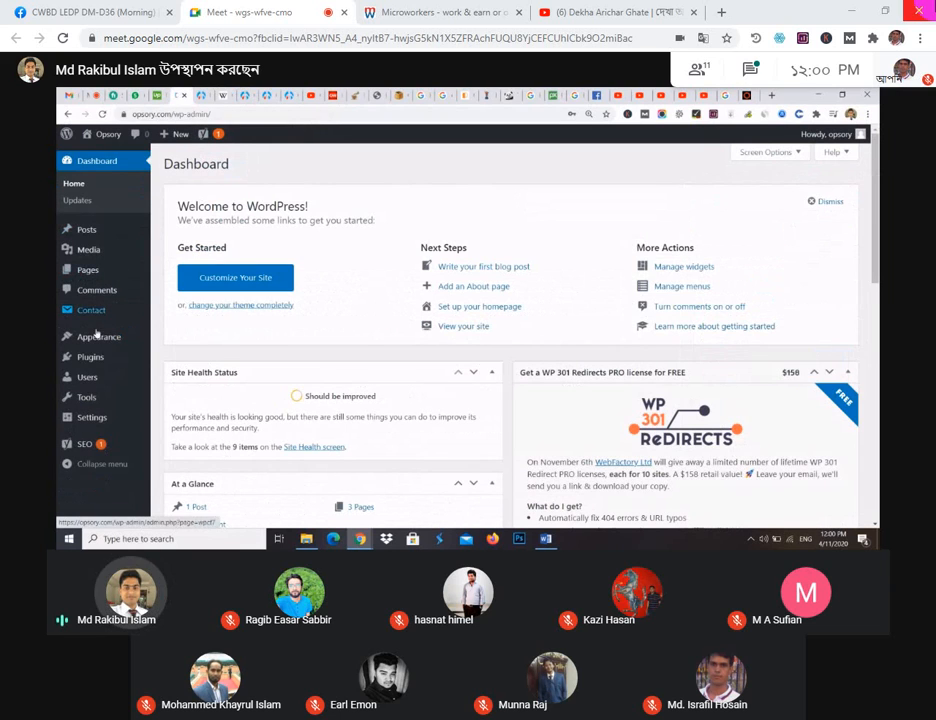
{"action": "mouse_move", "coordinate": [100, 360]}
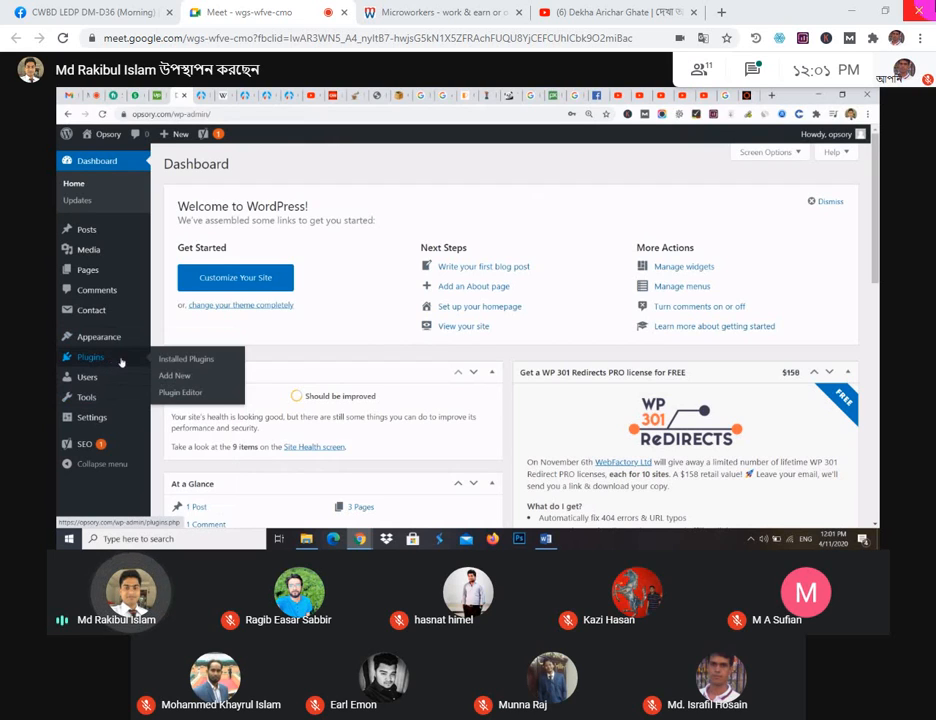
{"action": "left_click", "coordinate": [172, 376]}
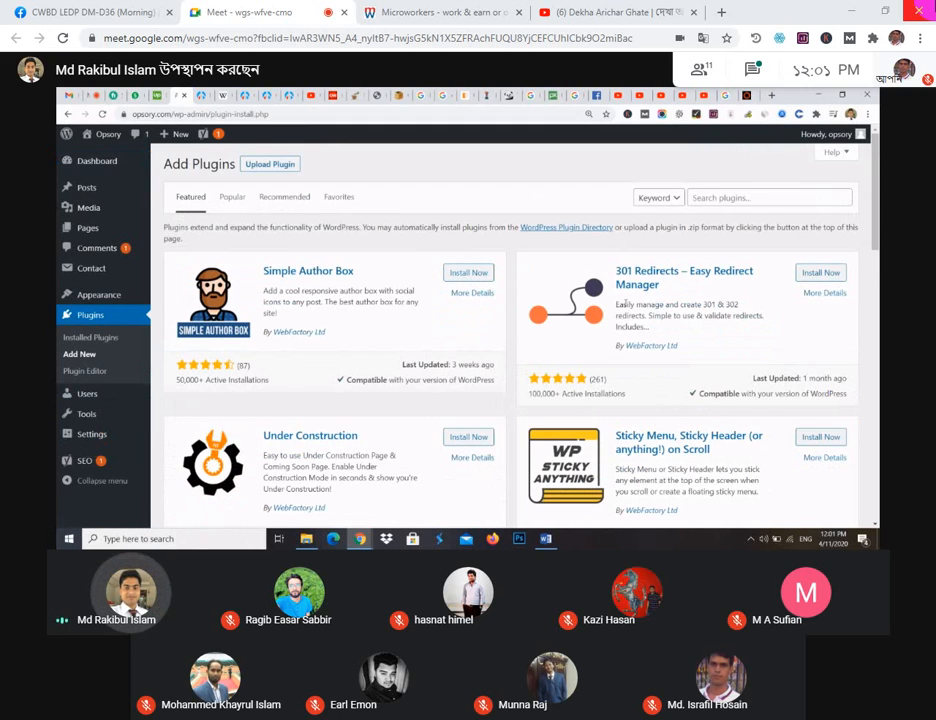
{"action": "left_click", "coordinate": [704, 198]}
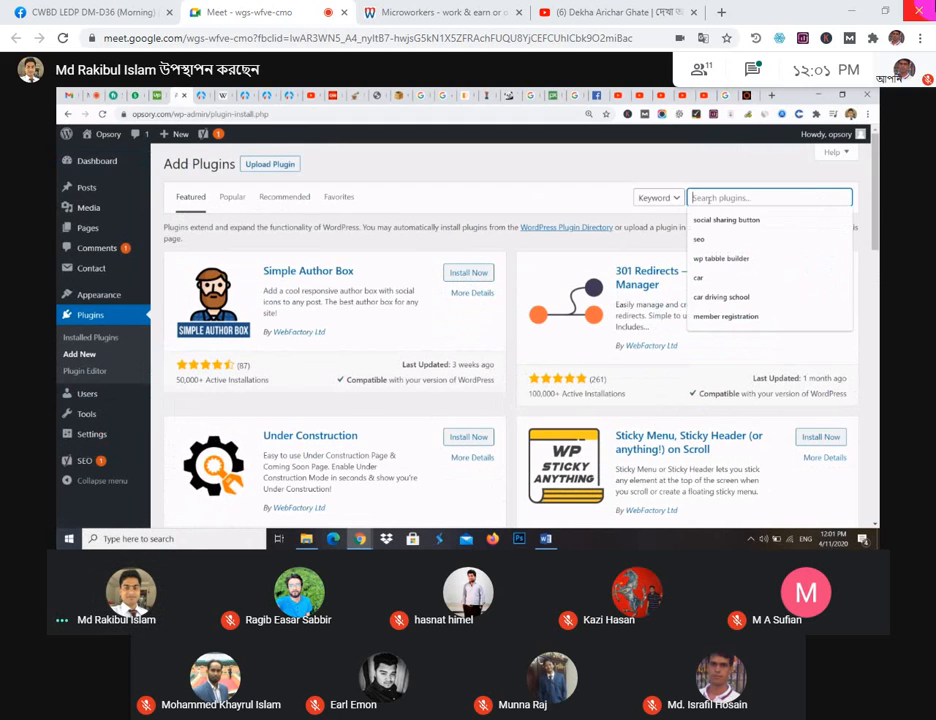
{"action": "type", "text": "mighty"}
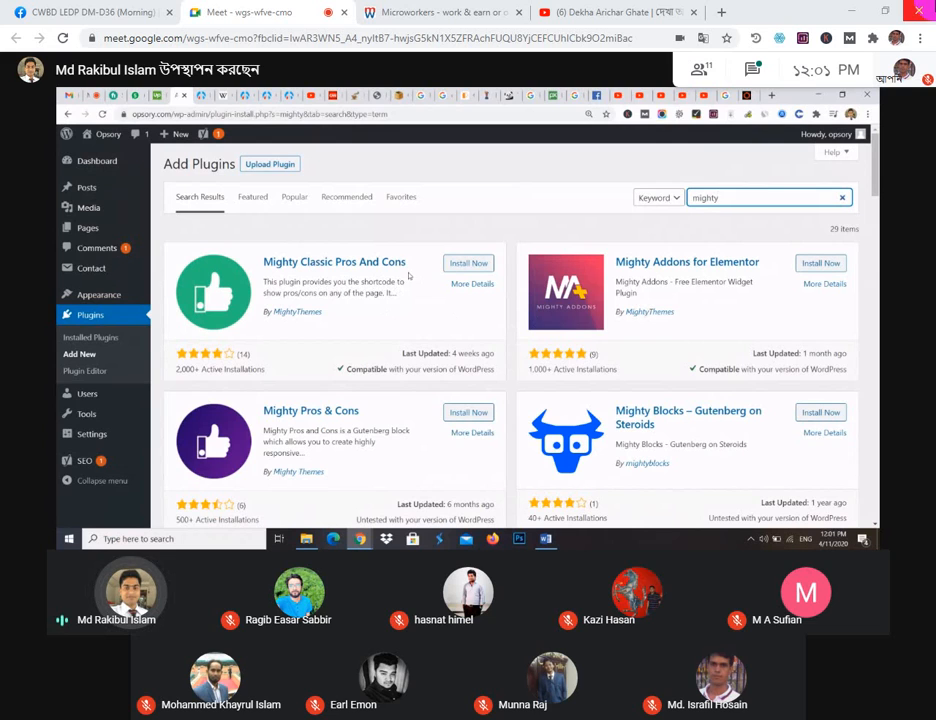
{"action": "left_click", "coordinate": [473, 266]}
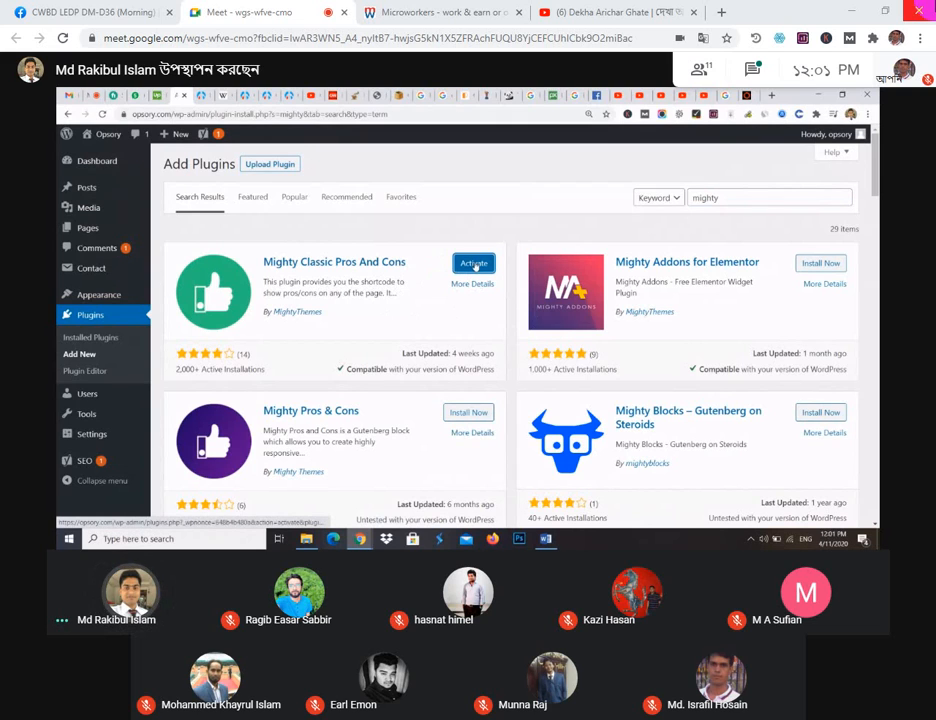
{"action": "left_click", "coordinate": [475, 265]}
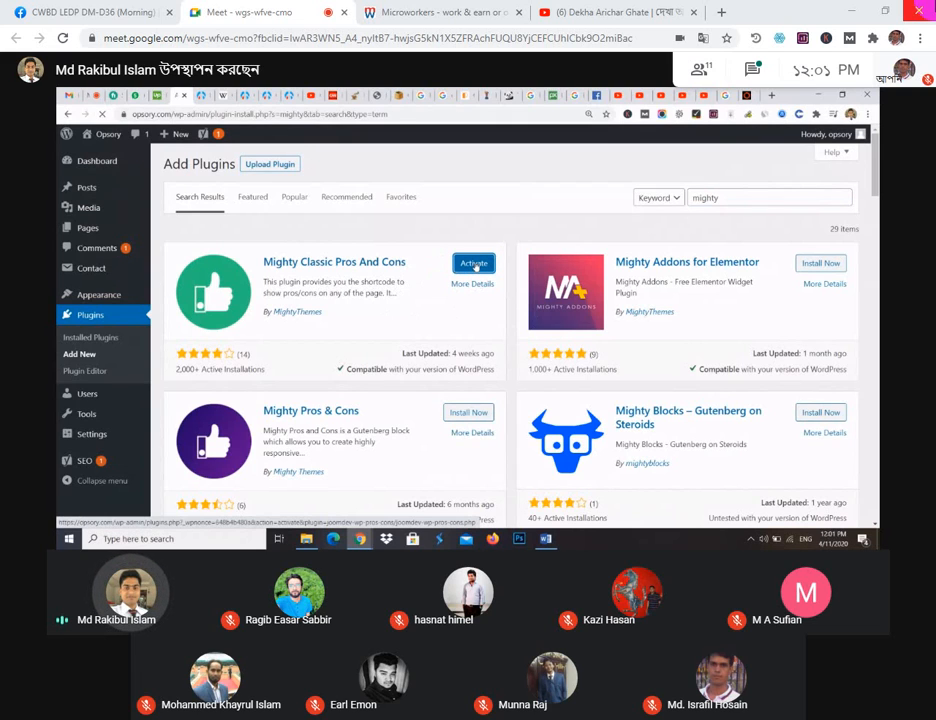
{"action": "left_click", "coordinate": [474, 264]}
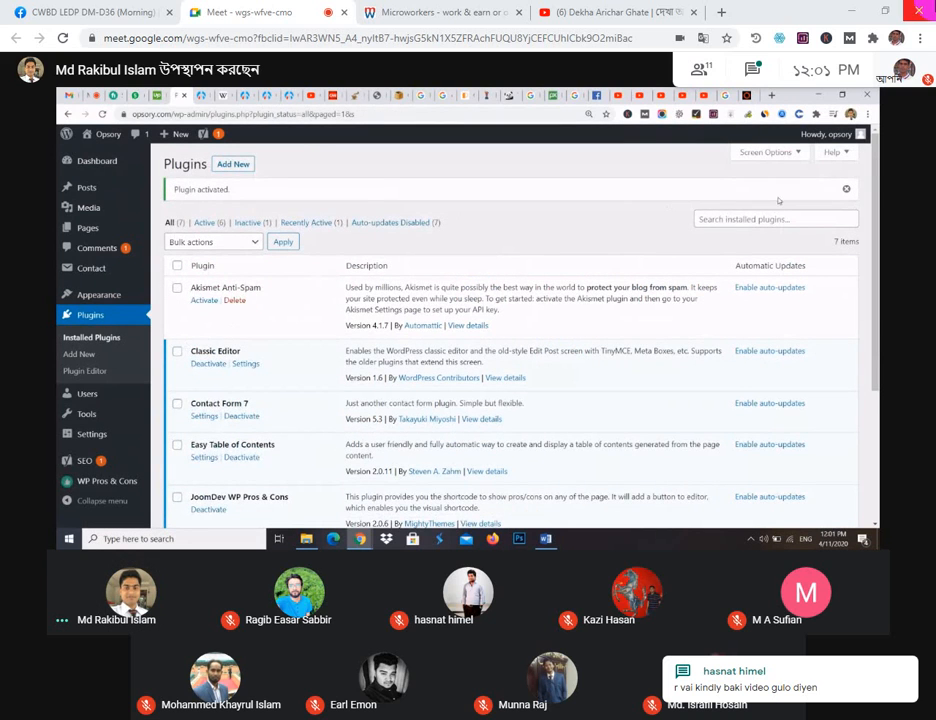
Step: Search the installed plugins for "wp tabble builder"
{"action": "left_click", "coordinate": [714, 219]}
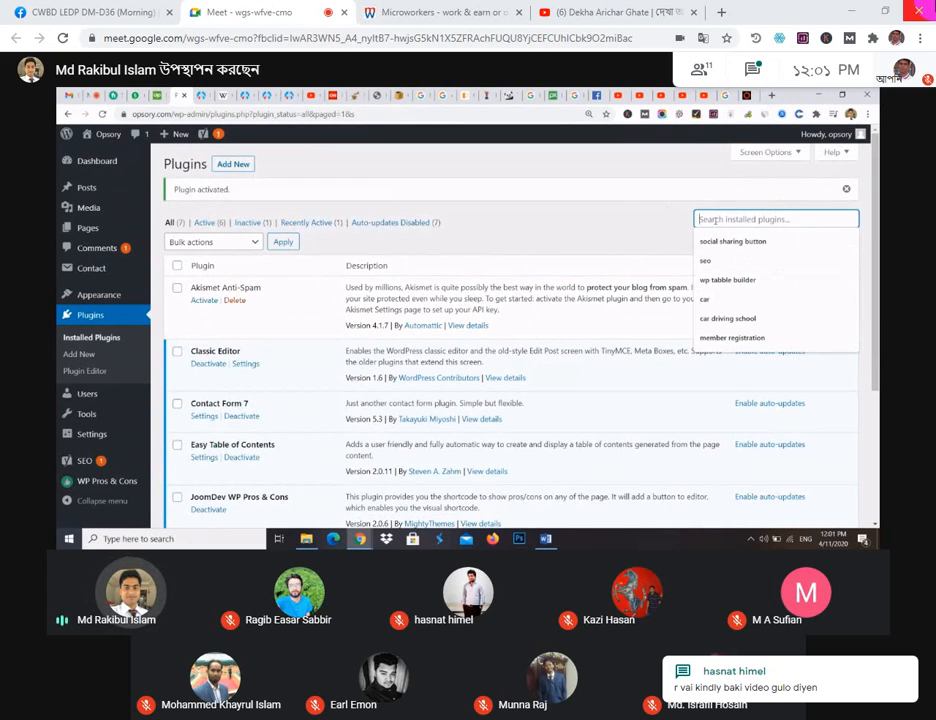
{"action": "type", "text": "wp"}
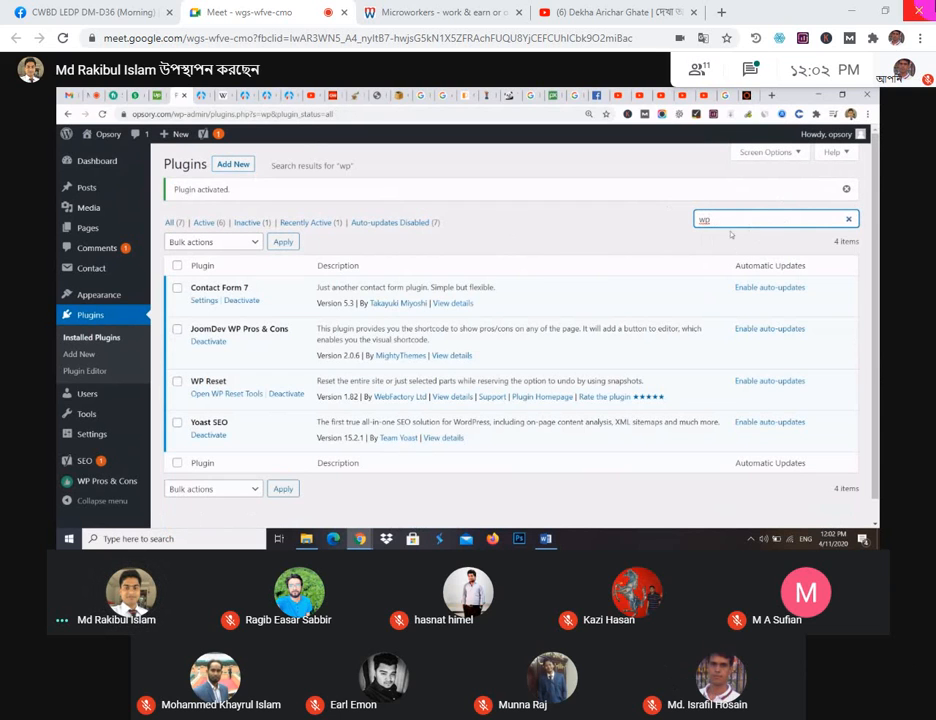
{"action": "type", "text": " tabble builder"}
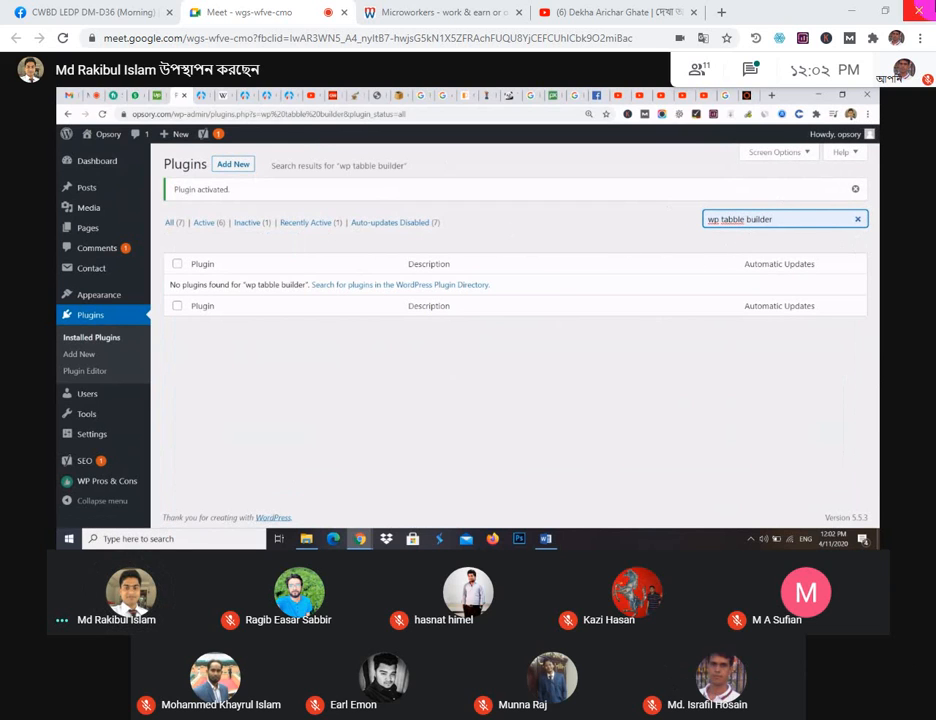
Step: Search the directory of new plugins for "wp table builder", correcting the misspelled suggested search term
{"action": "left_click", "coordinate": [232, 164]}
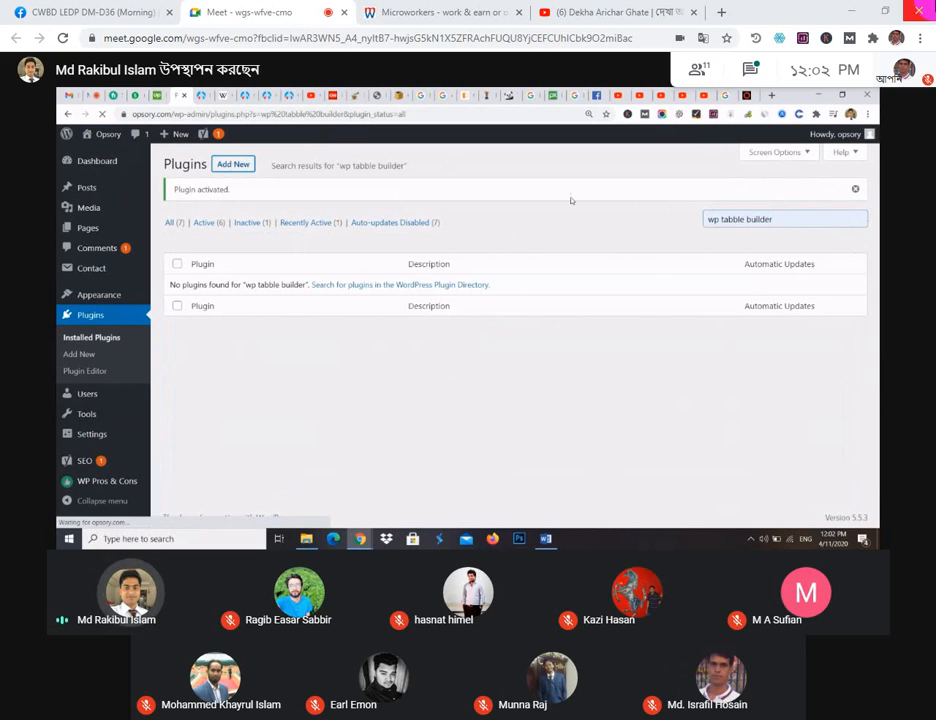
{"action": "left_click", "coordinate": [700, 198]}
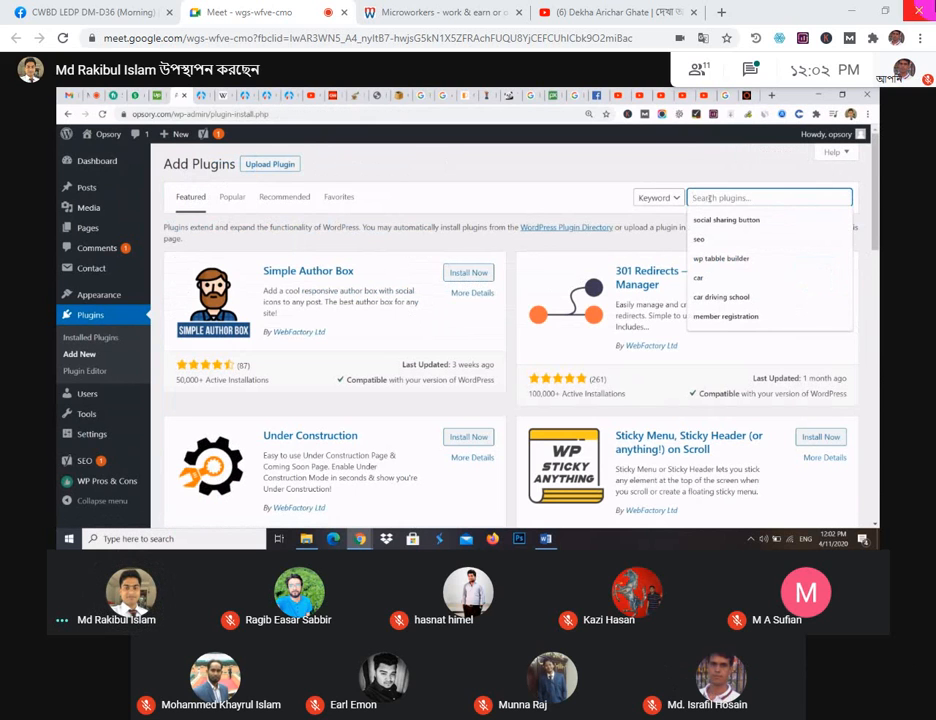
{"action": "type", "text": "wp"}
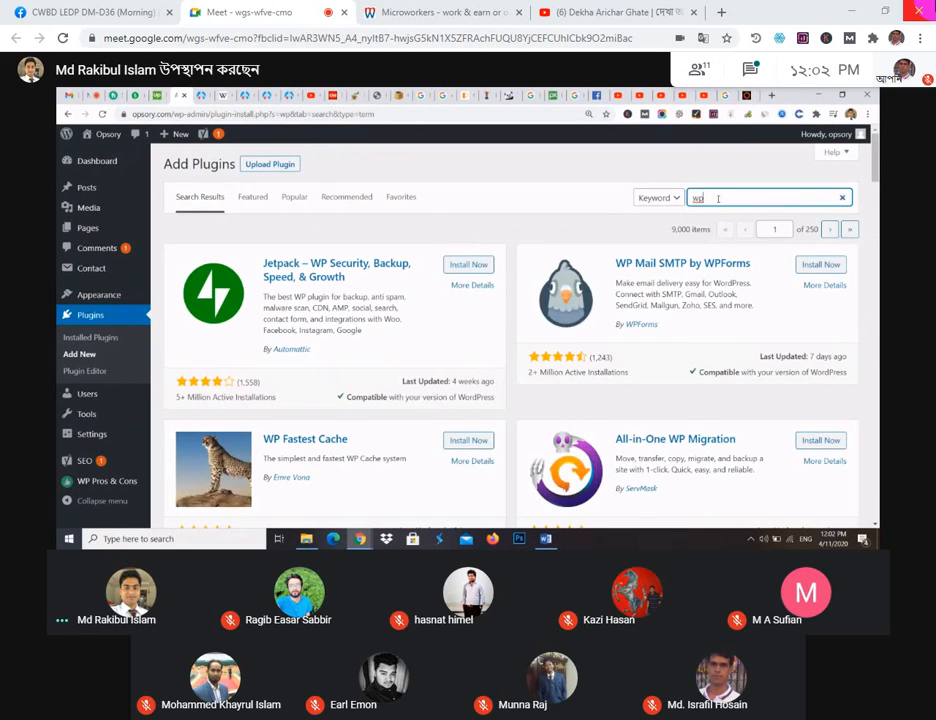
{"action": "left_click", "coordinate": [724, 198]}
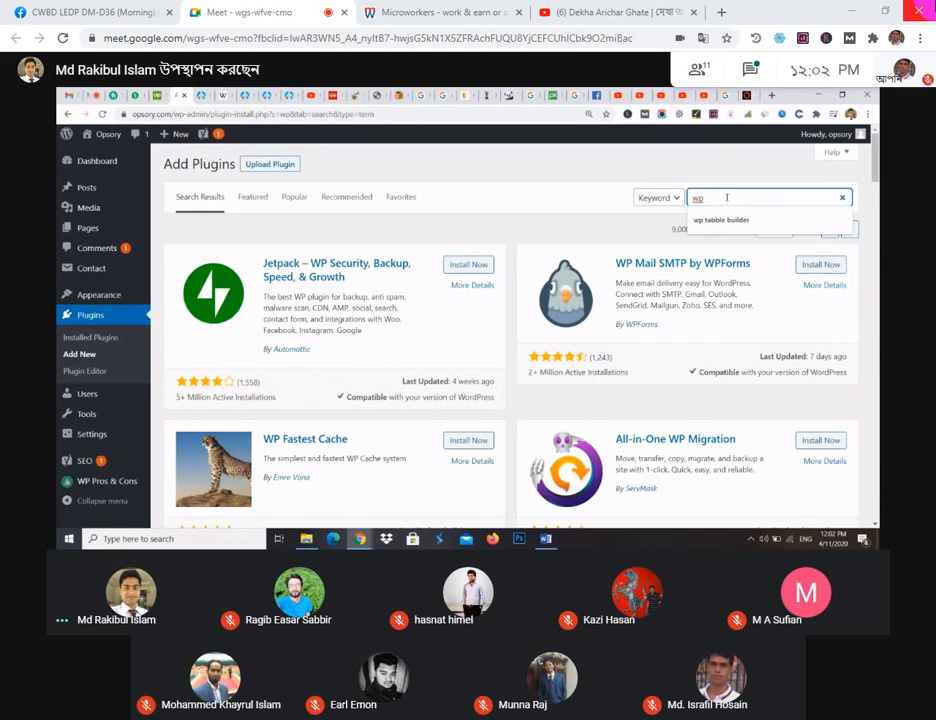
{"action": "left_click", "coordinate": [727, 220]}
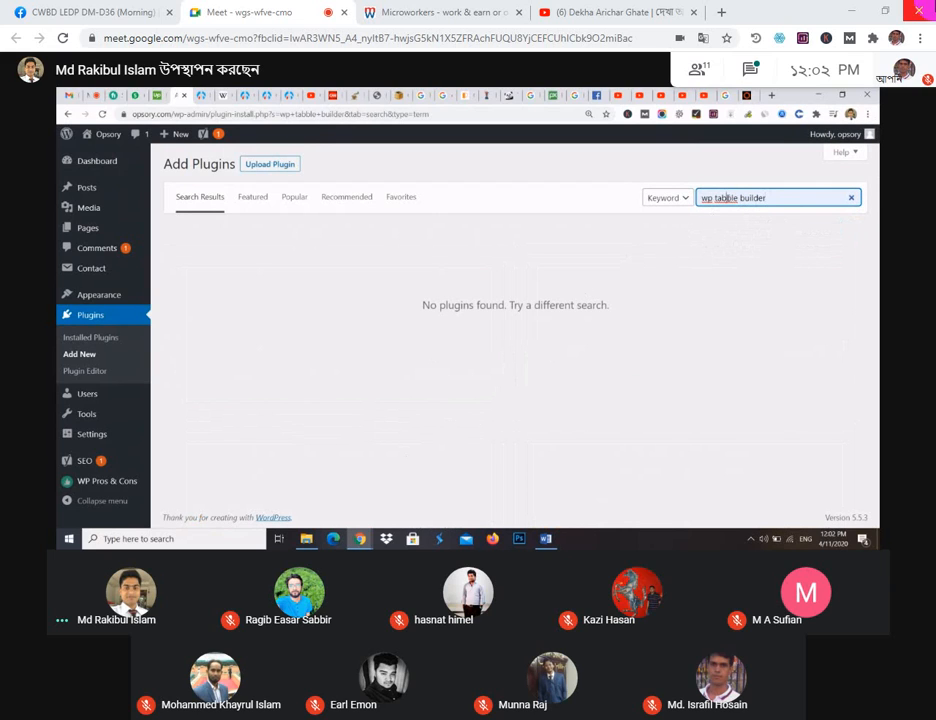
{"action": "left_click", "coordinate": [727, 198]}
{"action": "key", "text": "BackSpace"}
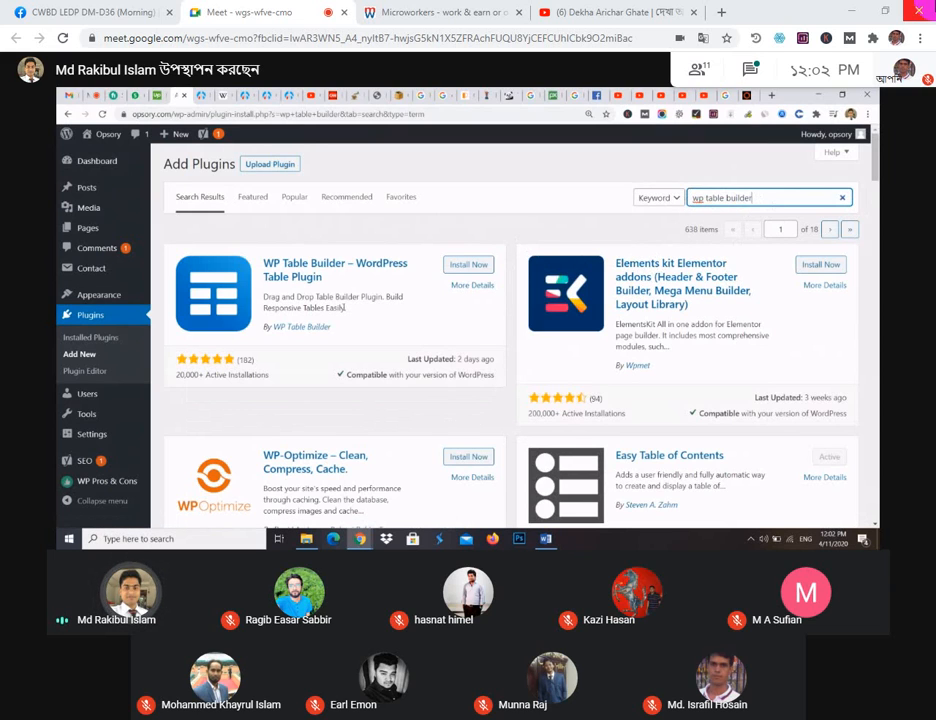
Step: Look through the search results and install the WP Table Builder – WordPress Table Plugin
{"action": "scroll", "coordinate": [335, 297], "scroll_direction": "down", "scroll_amount": 3}
{"action": "scroll", "coordinate": [335, 297], "scroll_direction": "down", "scroll_amount": 10}
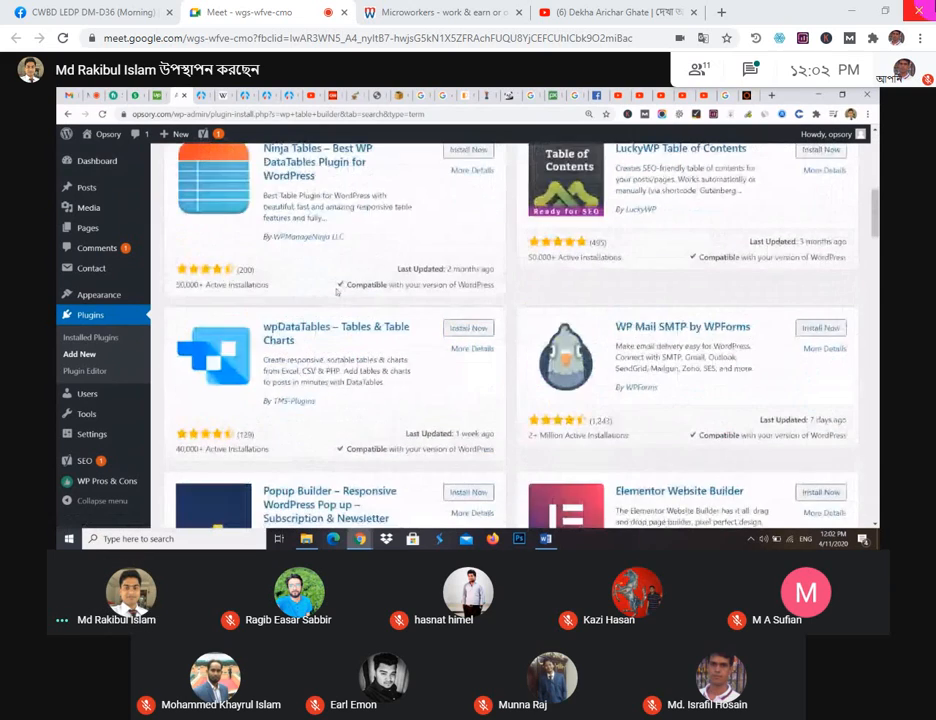
{"action": "scroll", "coordinate": [334, 291], "scroll_direction": "down", "scroll_amount": 10}
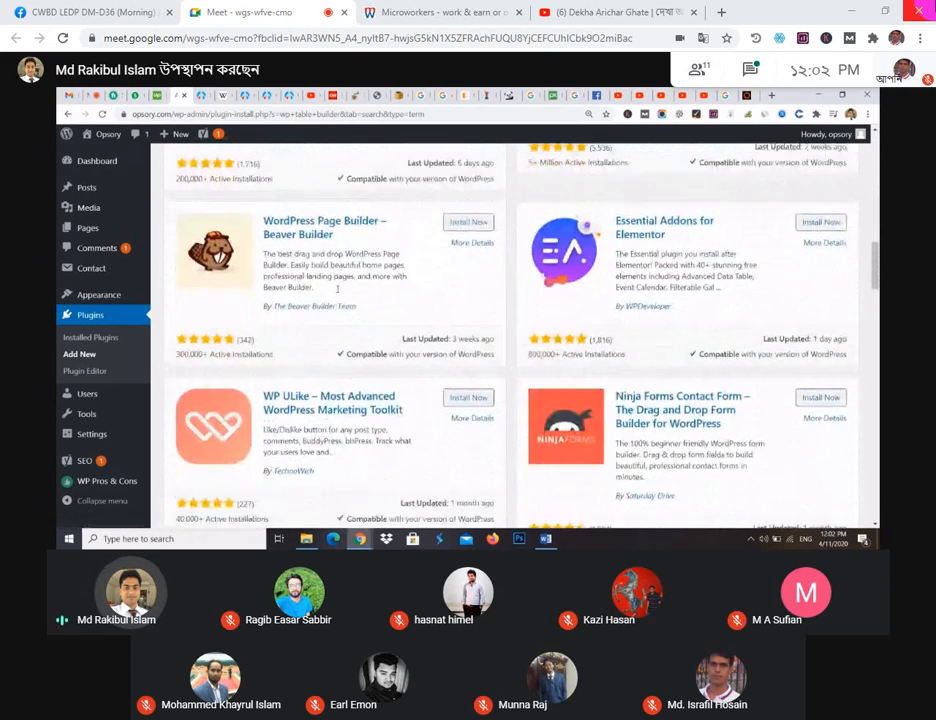
{"action": "scroll", "coordinate": [340, 293], "scroll_direction": "down", "scroll_amount": 10}
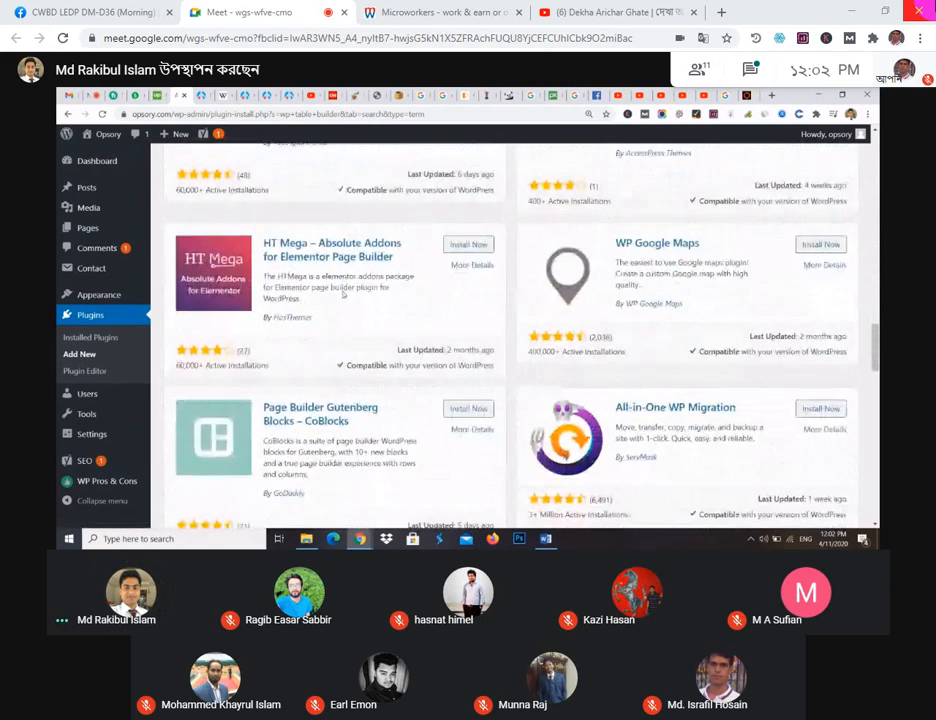
{"action": "scroll", "coordinate": [343, 294], "scroll_direction": "down", "scroll_amount": 10}
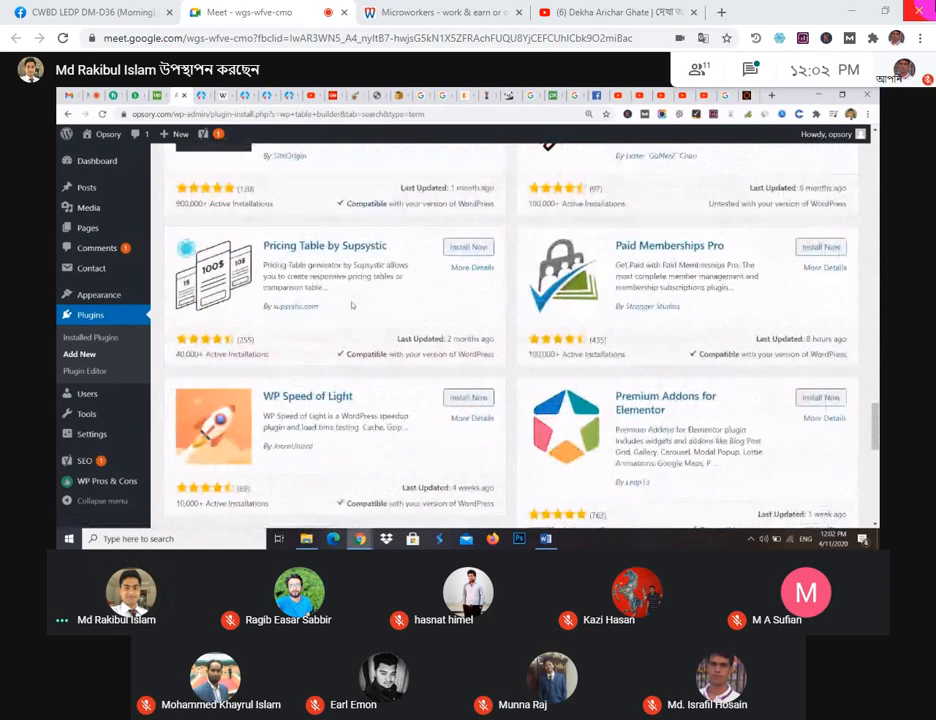
{"action": "scroll", "coordinate": [353, 310], "scroll_direction": "down", "scroll_amount": 6}
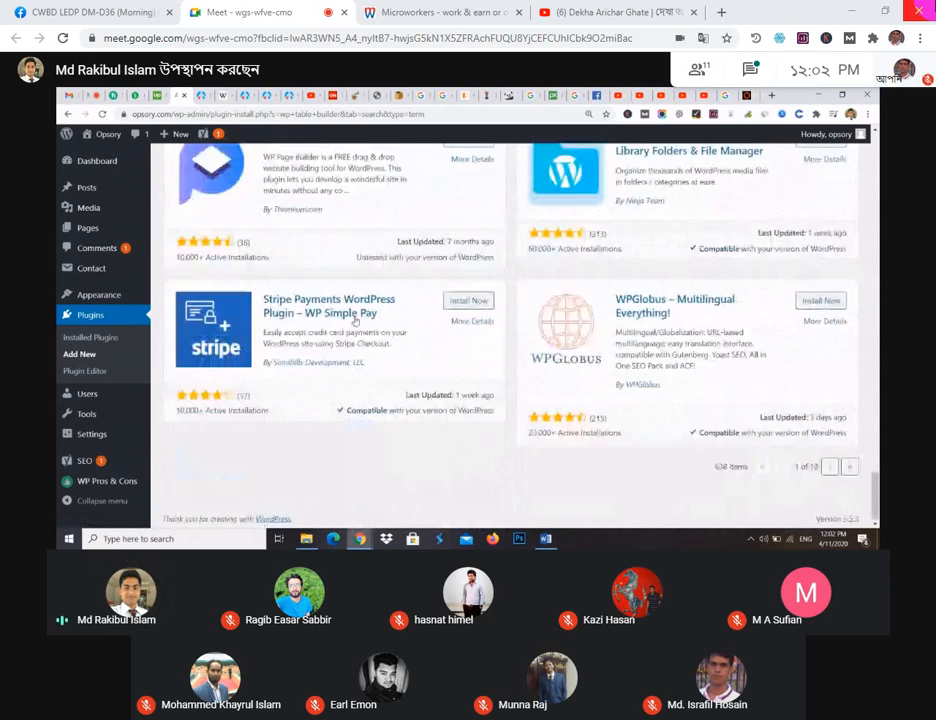
{"action": "scroll", "coordinate": [733, 283], "scroll_direction": "up", "scroll_amount": 15}
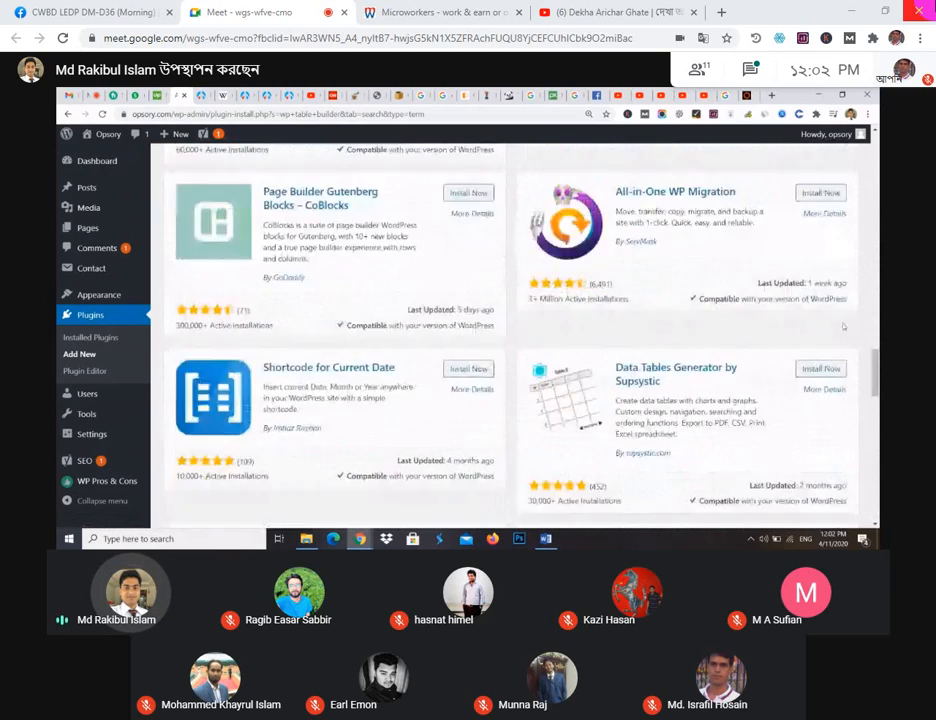
{"action": "scroll", "coordinate": [832, 321], "scroll_direction": "up", "scroll_amount": 10}
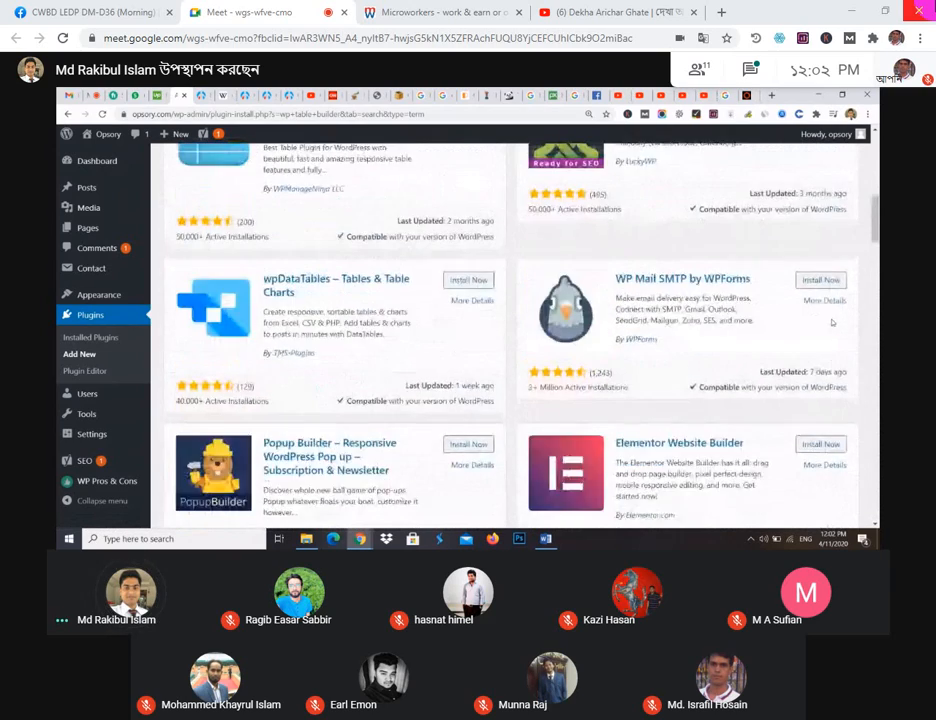
{"action": "scroll", "coordinate": [830, 321], "scroll_direction": "up", "scroll_amount": 1}
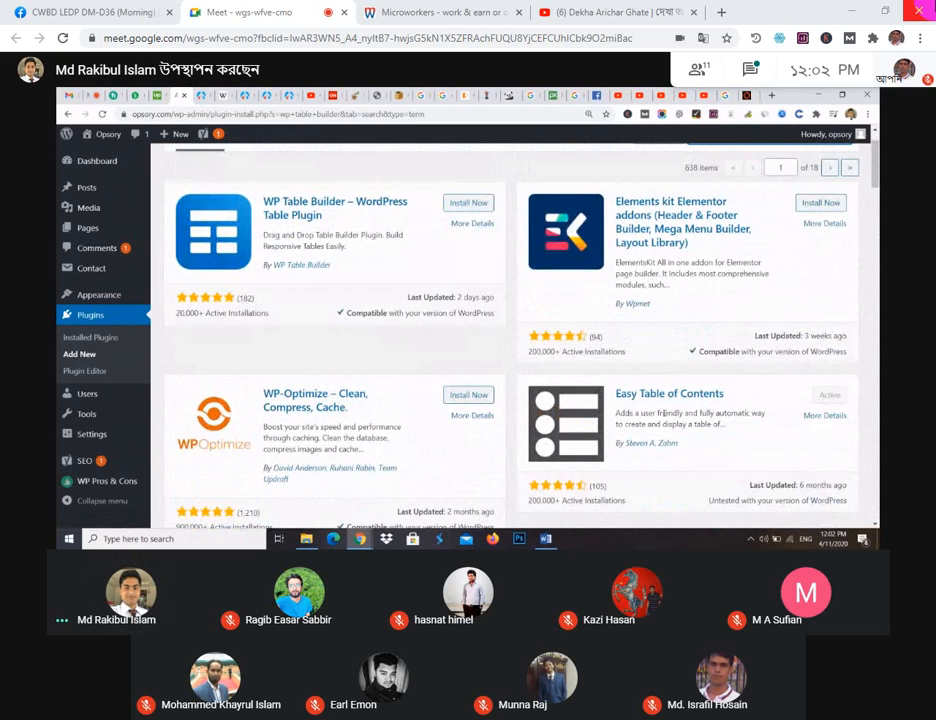
{"action": "scroll", "coordinate": [431, 357], "scroll_direction": "up", "scroll_amount": 1}
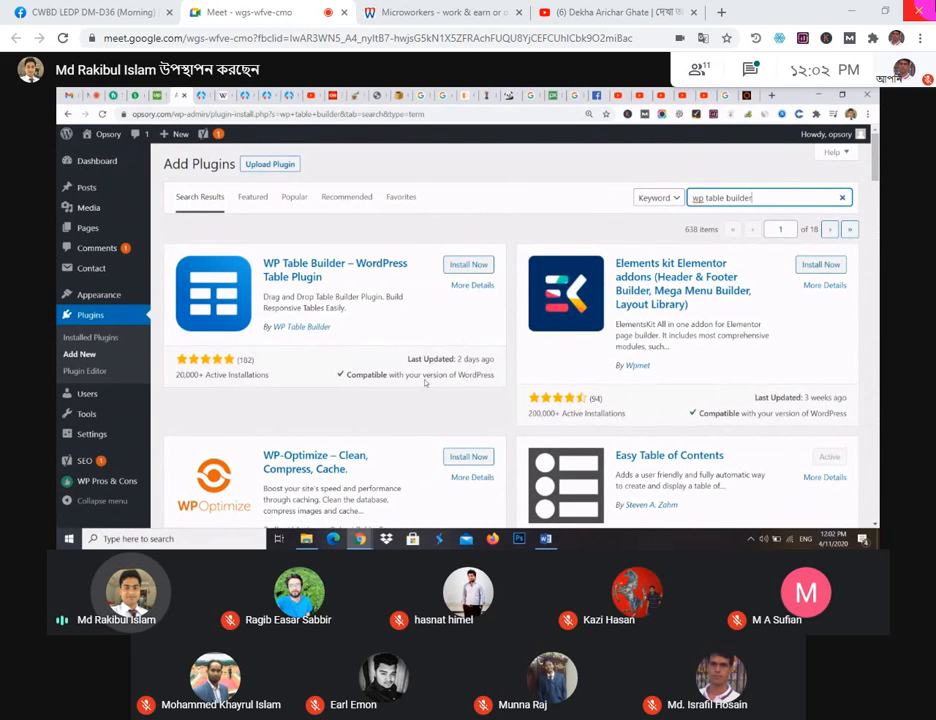
{"action": "left_click", "coordinate": [472, 265]}
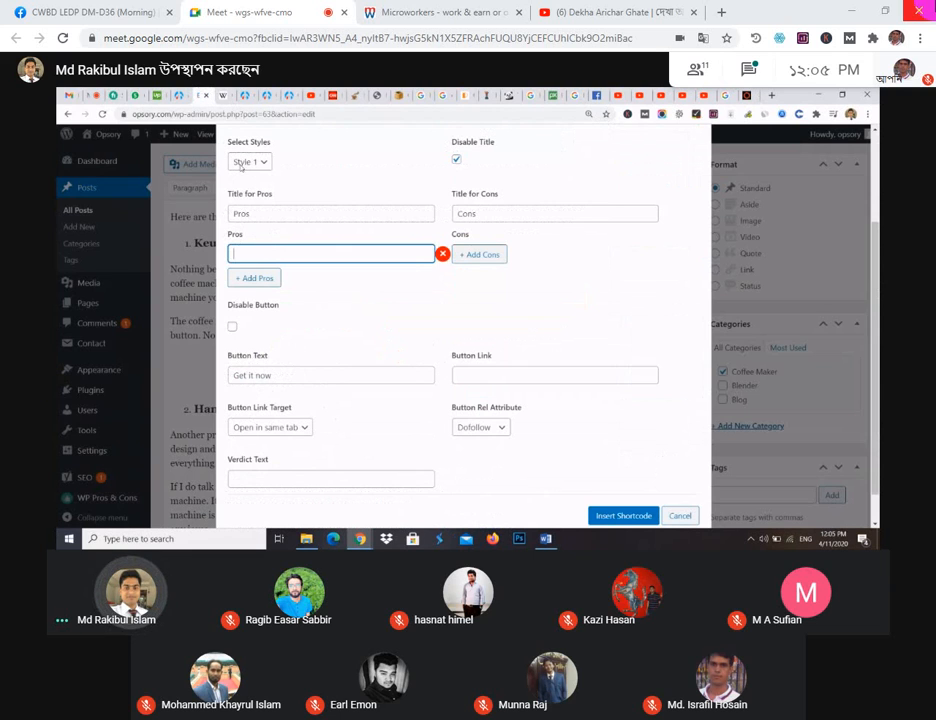
Step: Fill in the first two pros, ending with "Fully customizable buttons" copied from the gaming mouse review's Pros & Cons table
{"action": "left_click", "coordinate": [277, 279]}
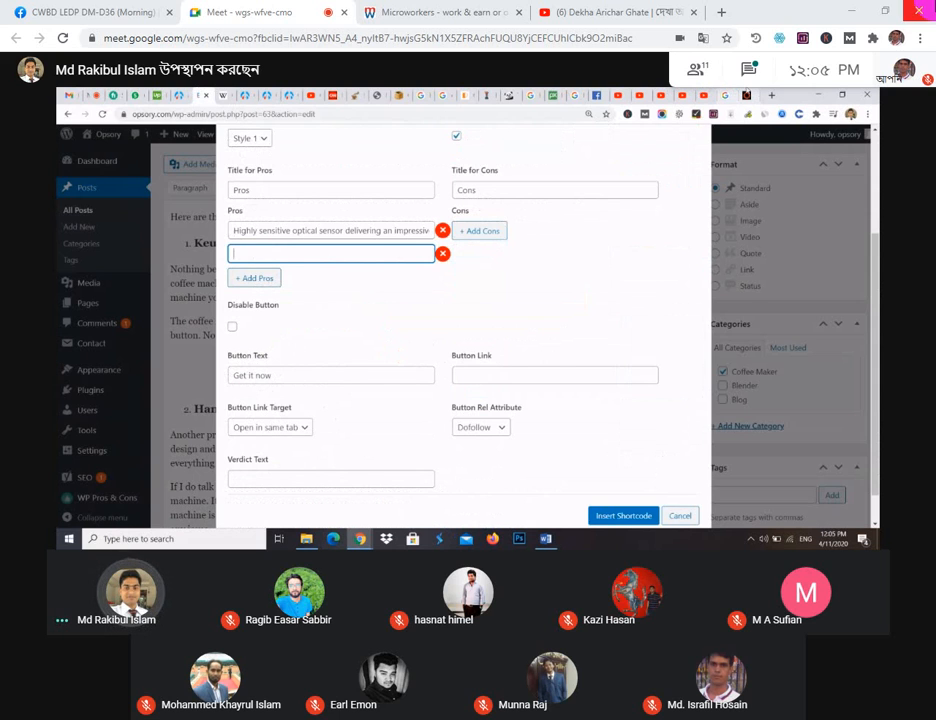
{"action": "left_click", "coordinate": [746, 95]}
{"action": "left_click_drag", "start_coordinate": [292, 352], "coordinate": [203, 352]}
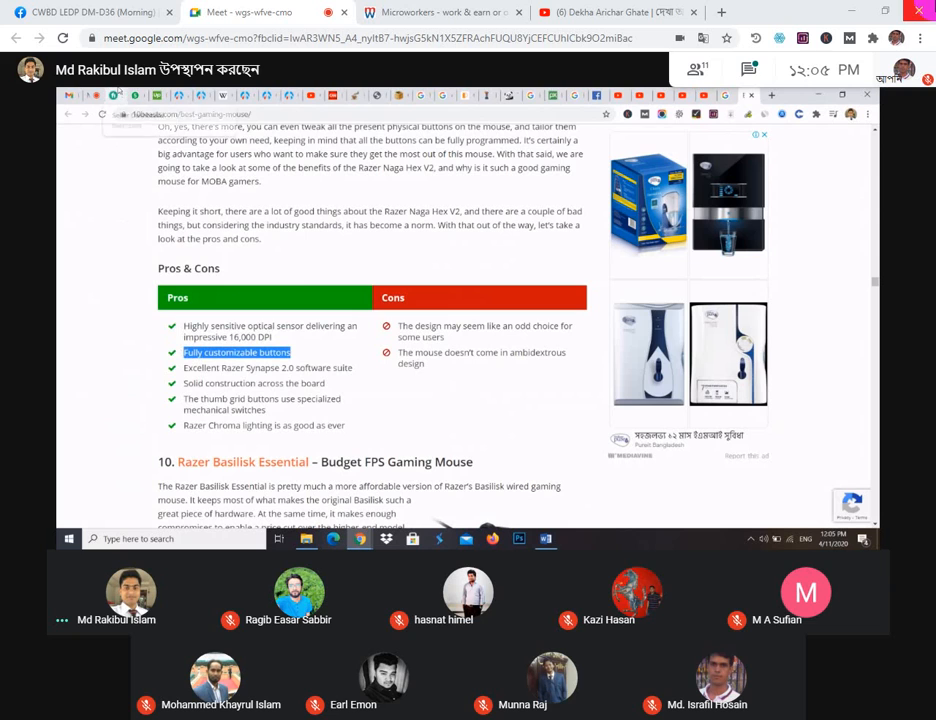
{"action": "left_click", "coordinate": [205, 95]}
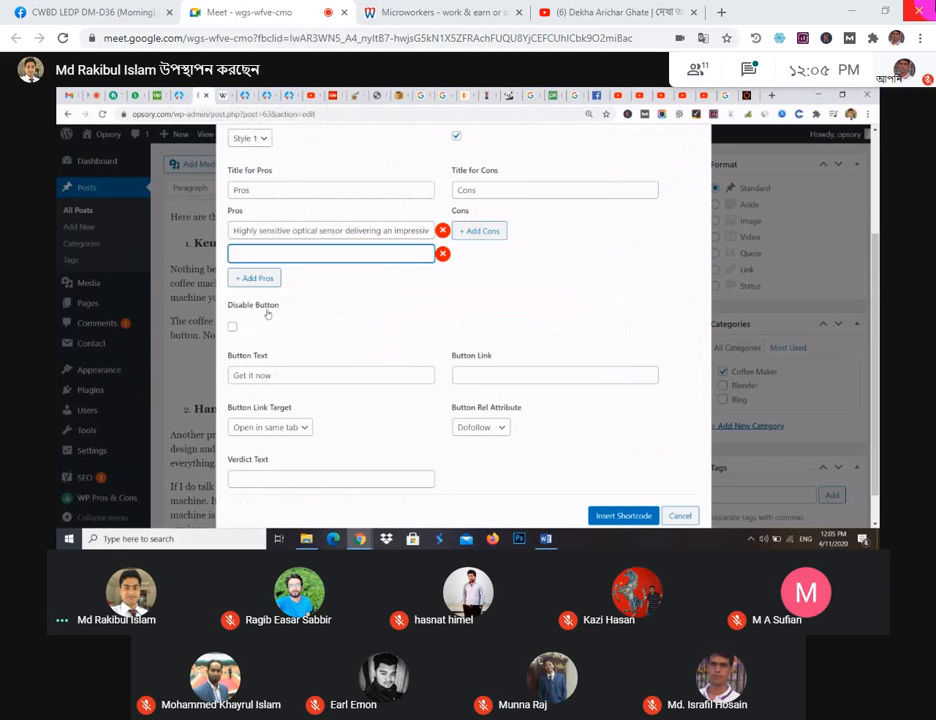
{"action": "type", "text": "Fully customizable buttons"}
Step: Add a third pro, "Excellent Razer Synapse 2.0 software suite", copied from the gaming mouse review
{"action": "left_click", "coordinate": [259, 276]}
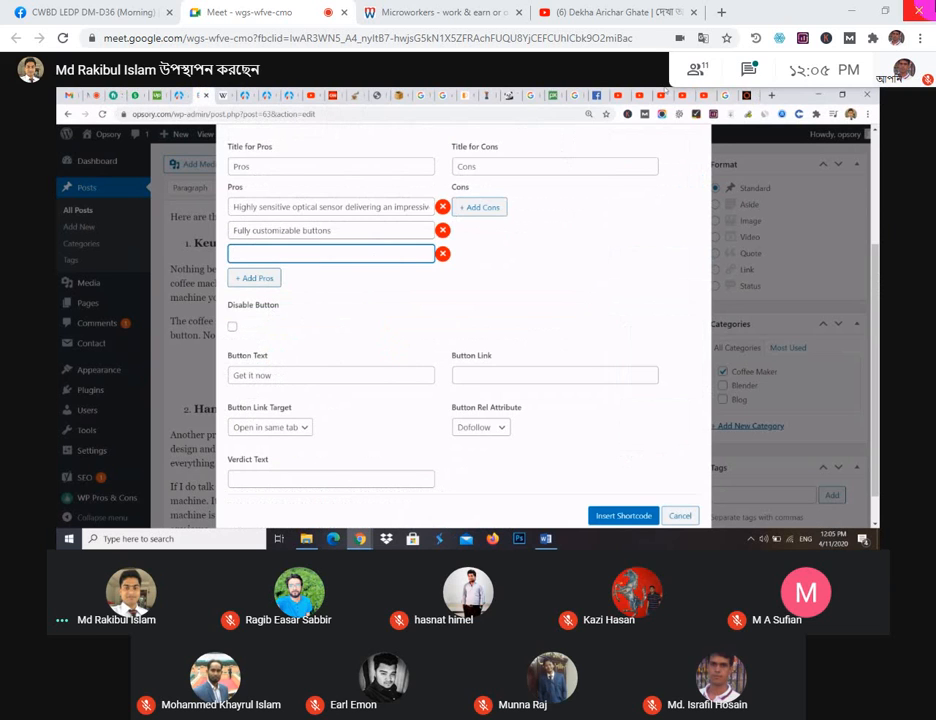
{"action": "left_click", "coordinate": [747, 95]}
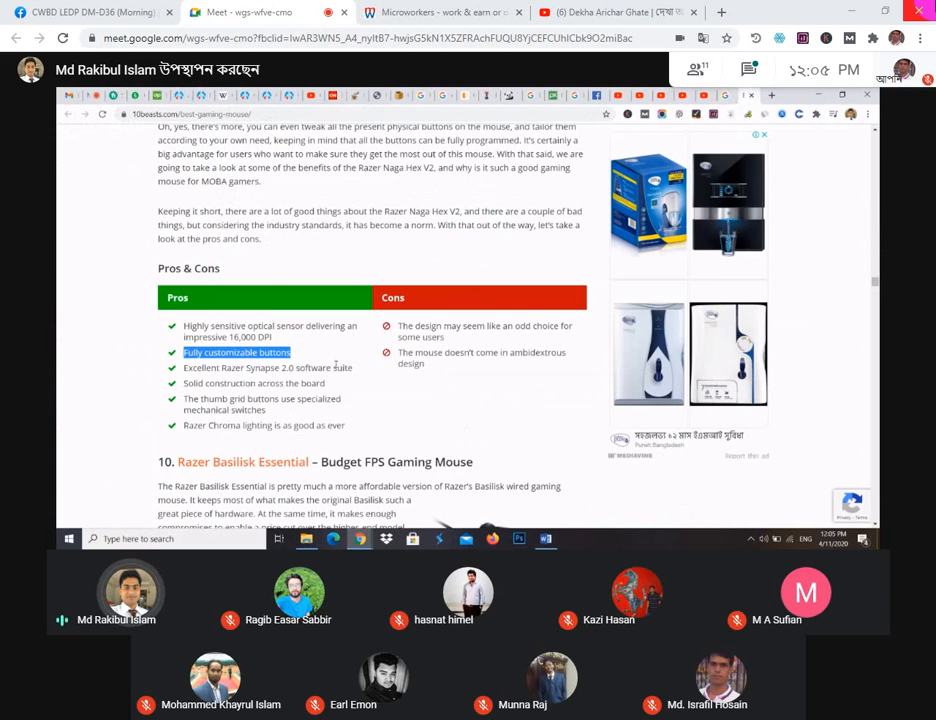
{"action": "left_click_drag", "start_coordinate": [353, 368], "coordinate": [184, 368]}
{"action": "key", "text": "ctrl+c"}
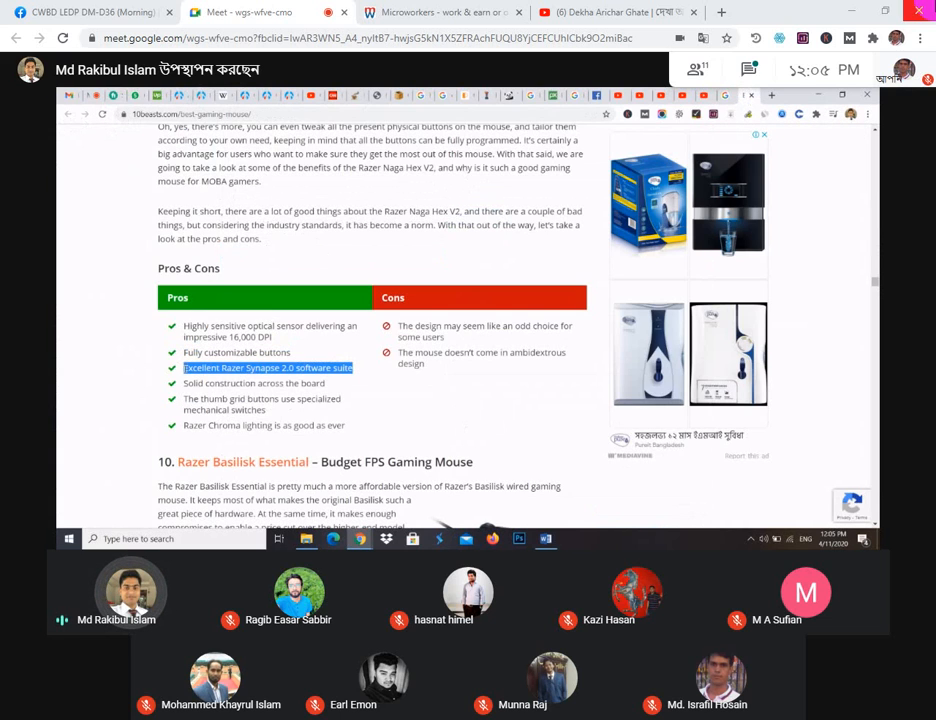
{"action": "left_click", "coordinate": [200, 95]}
{"action": "key", "text": "ctrl+v"}
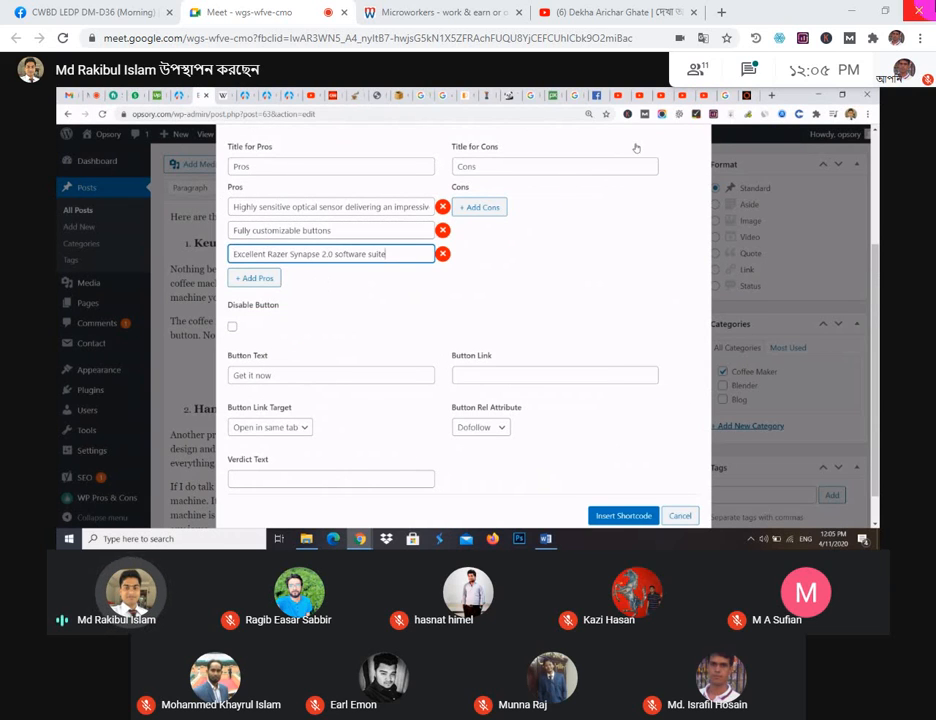
Step: Add a fourth pro, "Solid construction across the board", copied from the gaming mouse review
{"action": "left_click", "coordinate": [245, 278]}
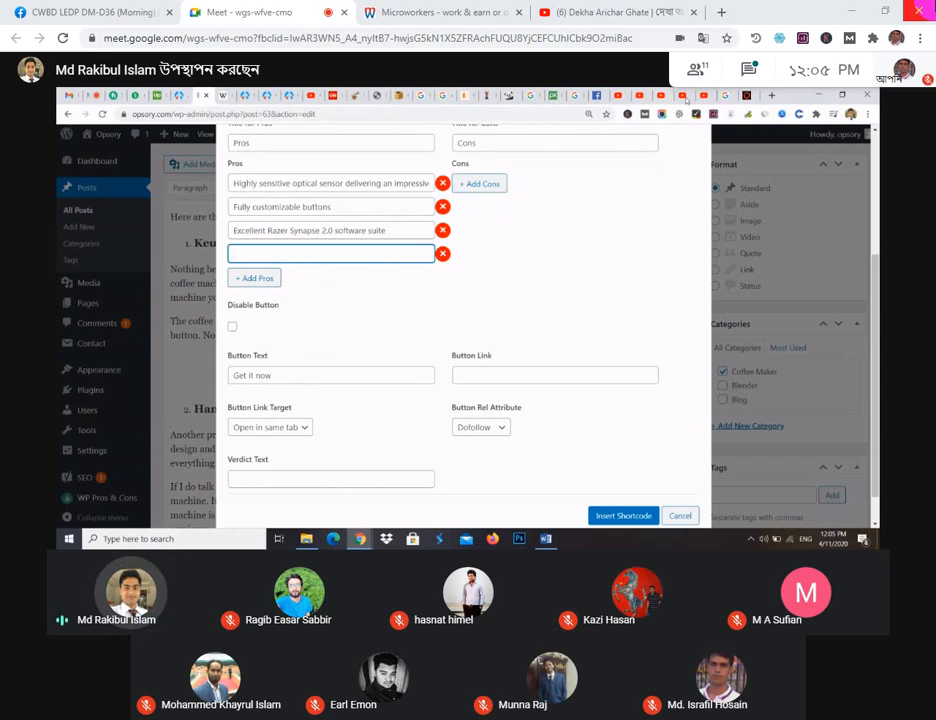
{"action": "left_click", "coordinate": [748, 95]}
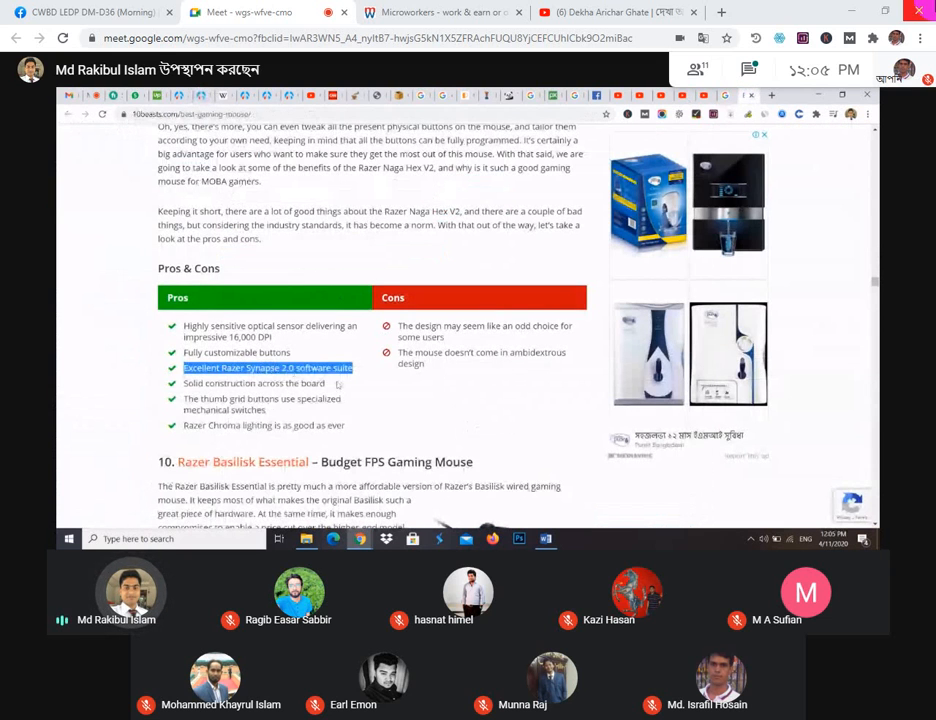
{"action": "left_click_drag", "start_coordinate": [338, 384], "coordinate": [184, 383]}
{"action": "key", "text": "ctrl+c"}
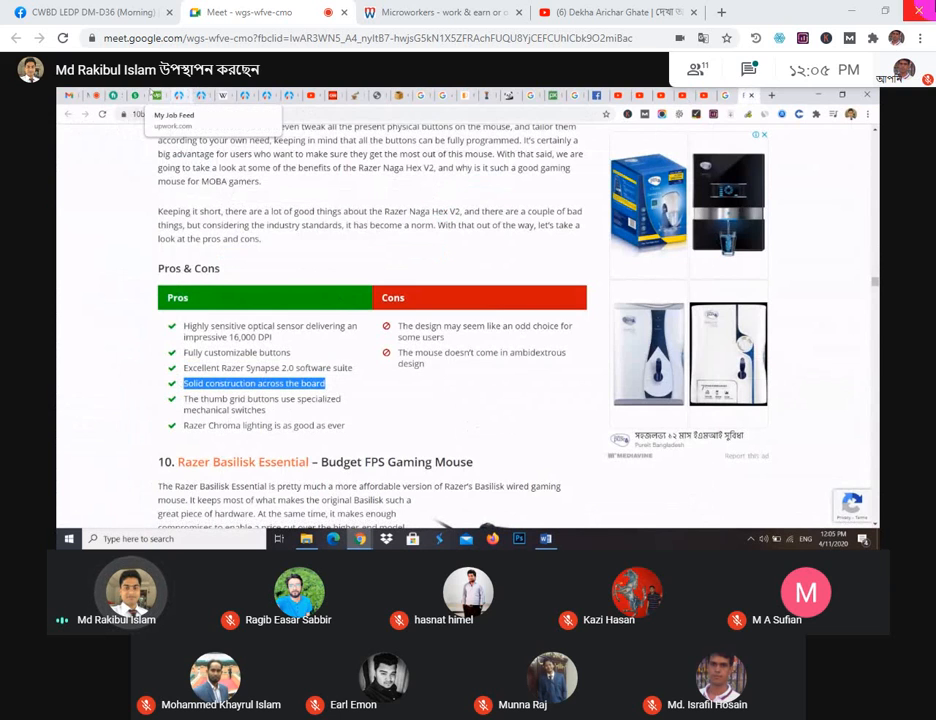
{"action": "left_click", "coordinate": [199, 94]}
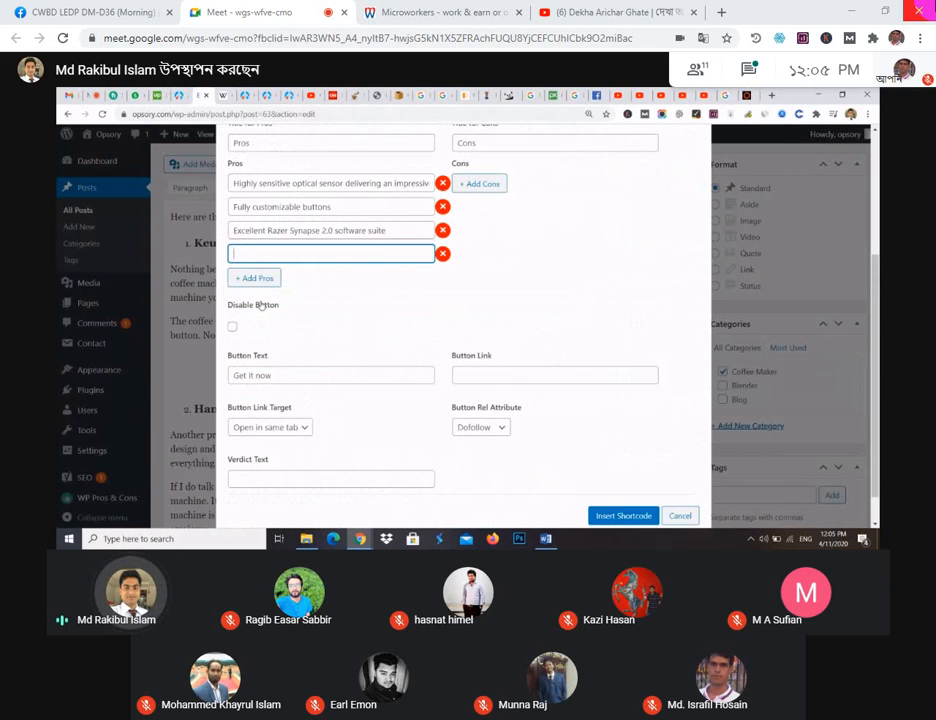
{"action": "key", "text": "ctrl+v"}
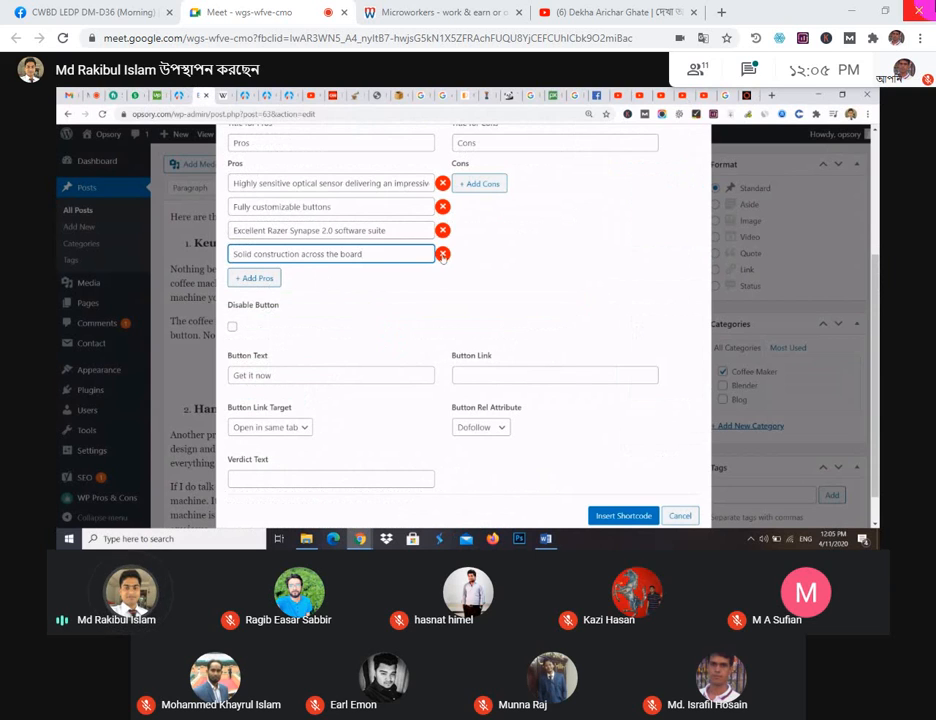
Step: Add the con "The design may seem like an odd choice for some users", copied from the gaming mouse review
{"action": "left_click", "coordinate": [480, 186]}
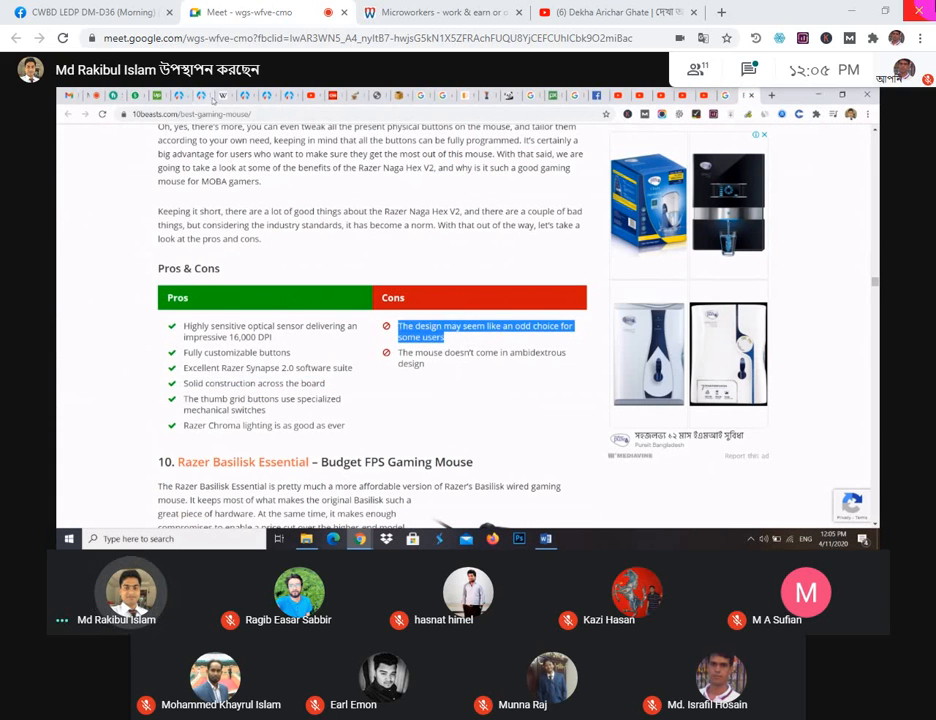
{"action": "left_click", "coordinate": [209, 97]}
{"action": "key", "text": "ctrl+v"}
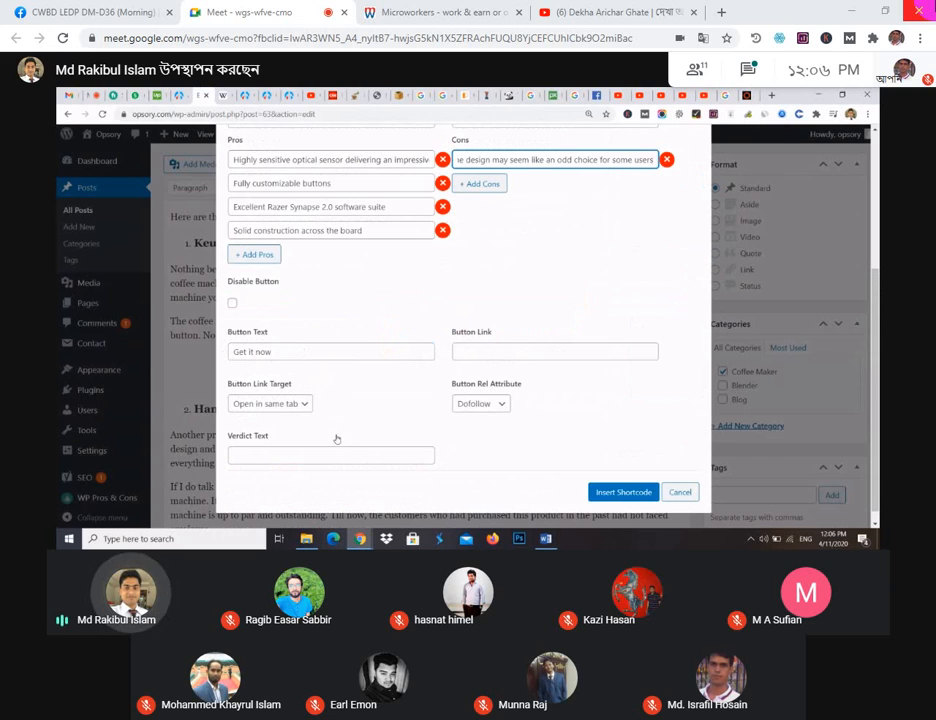
Step: Change the pros-and-cons box's button text to "Check Price on Amazon"
{"action": "scroll", "coordinate": [354, 439], "scroll_direction": "down", "scroll_amount": 1}
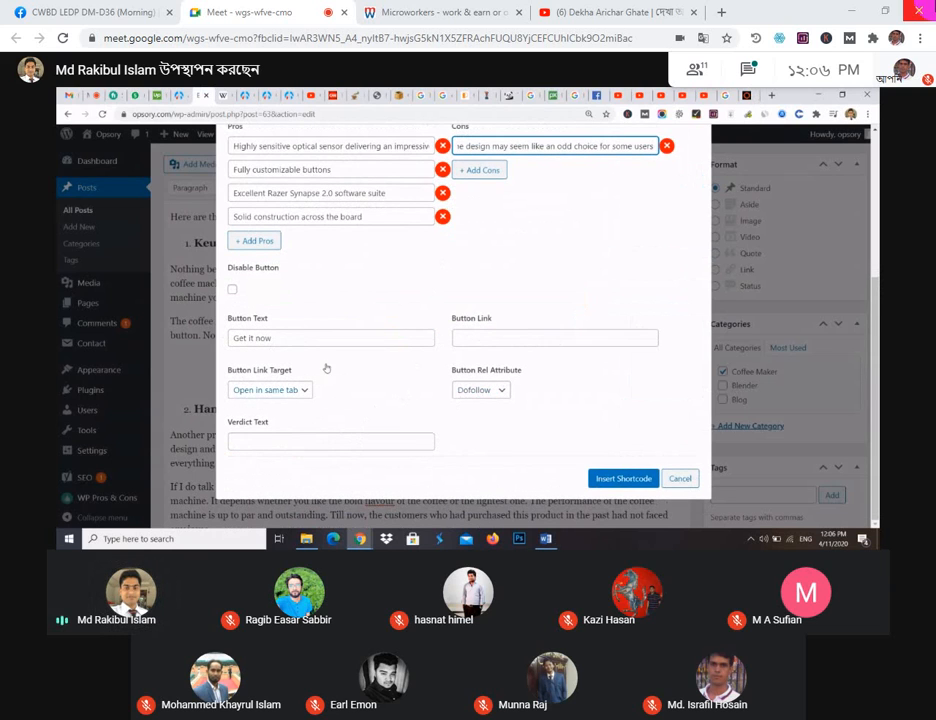
{"action": "left_click", "coordinate": [279, 338]}
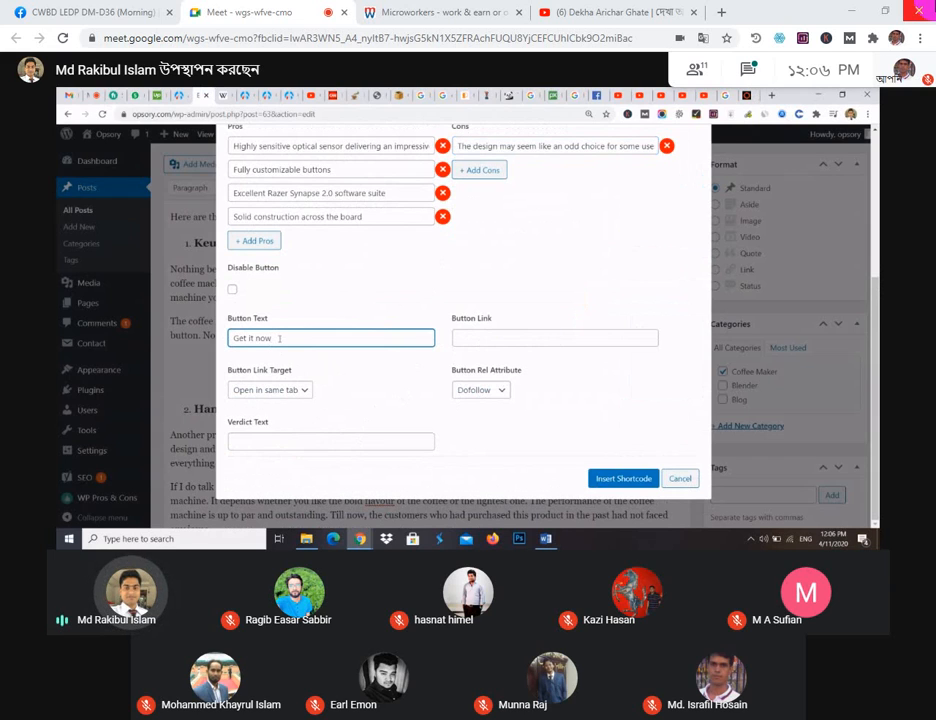
{"action": "key", "text": "BackSpace"}
{"action": "key", "text": "BackSpace"}
{"action": "key", "text": "BackSpace"}
{"action": "key", "text": "BackSpace"}
{"action": "key", "text": "BackSpace"}
{"action": "key", "text": "BackSpace"}
{"action": "key", "text": "BackSpace"}
{"action": "key", "text": "BackSpace"}
{"action": "key", "text": "BackSpace"}
{"action": "key", "text": "BackSpace"}
{"action": "type", "text": "Check Price on Amazon"}
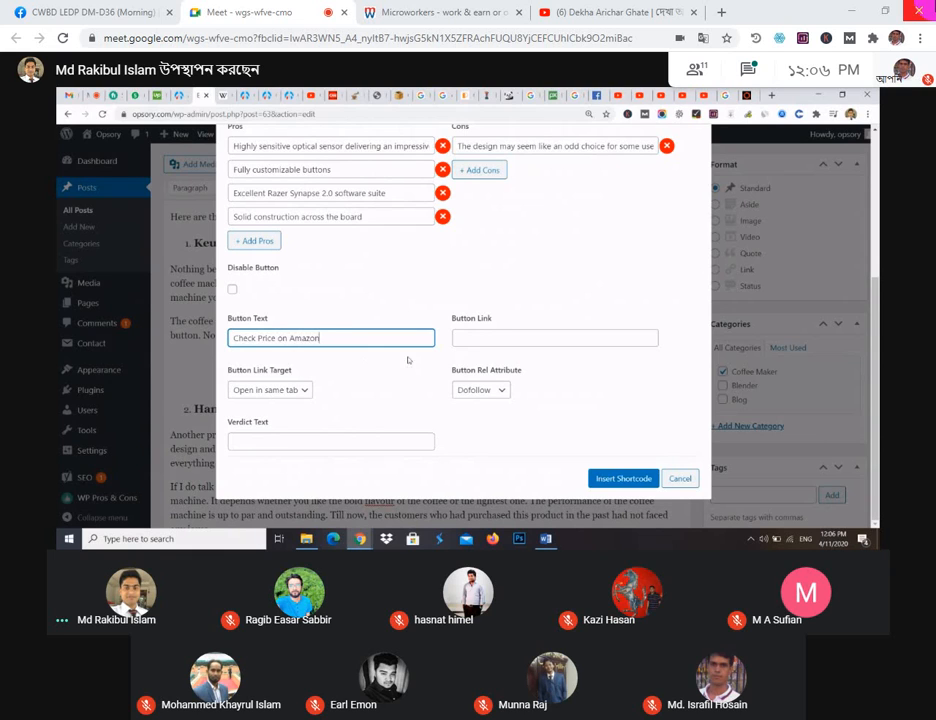
Step: Set the button's rel attribute to Nofollow and its link target to Open in new tab
{"action": "left_click", "coordinate": [463, 341]}
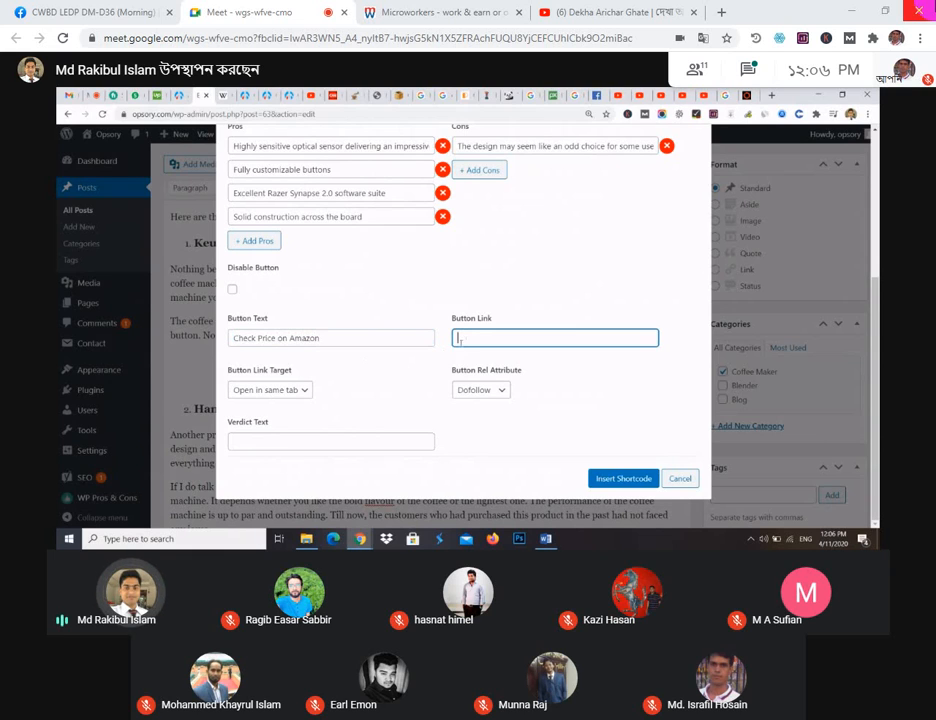
{"action": "left_click", "coordinate": [503, 391]}
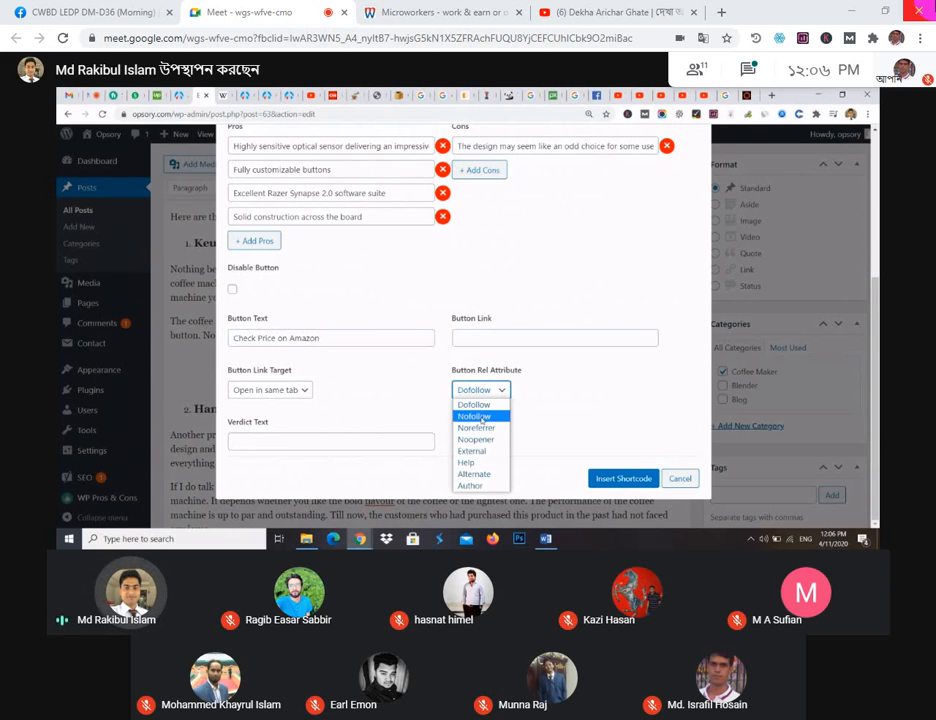
{"action": "left_click", "coordinate": [480, 417]}
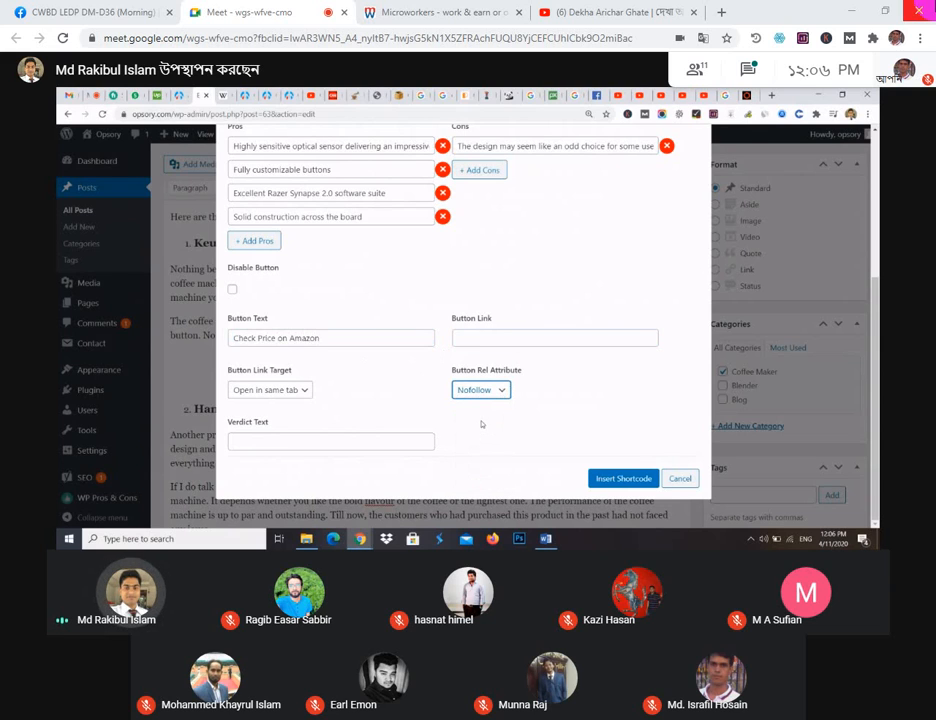
{"action": "left_click", "coordinate": [303, 392]}
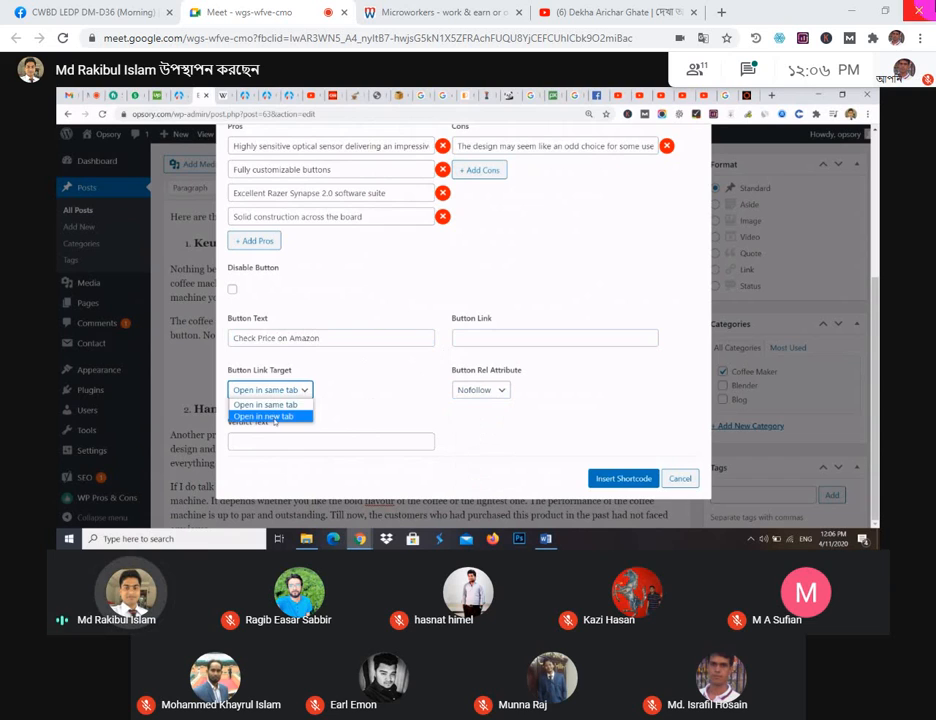
{"action": "left_click", "coordinate": [274, 417]}
Step: Ready the empty button link field and open a blank browser tab for looking up the product link
{"action": "left_click", "coordinate": [474, 337]}
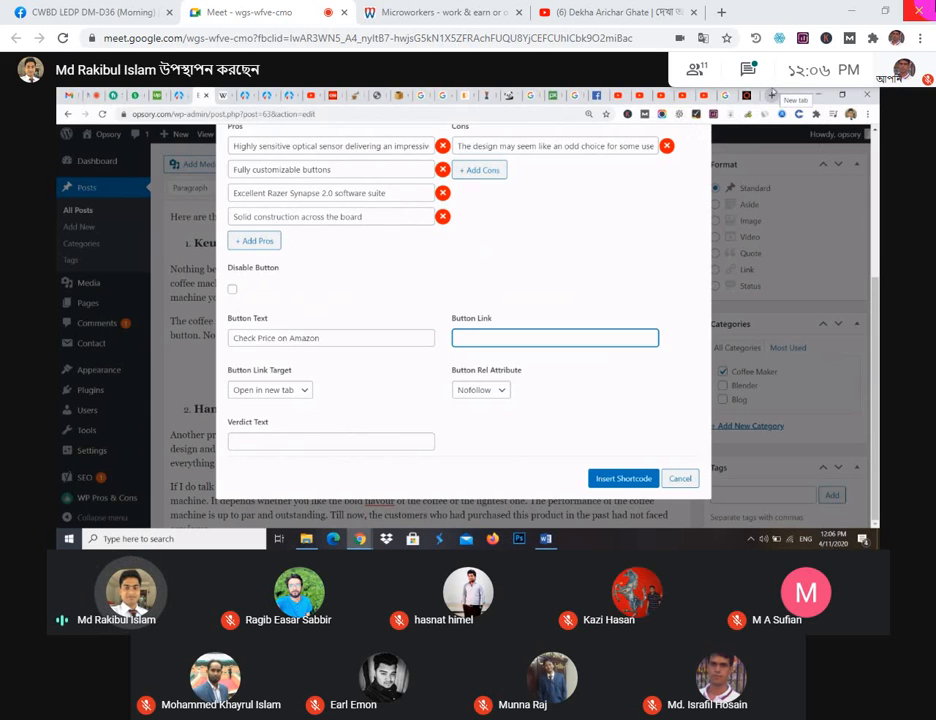
{"action": "left_click", "coordinate": [772, 94]}
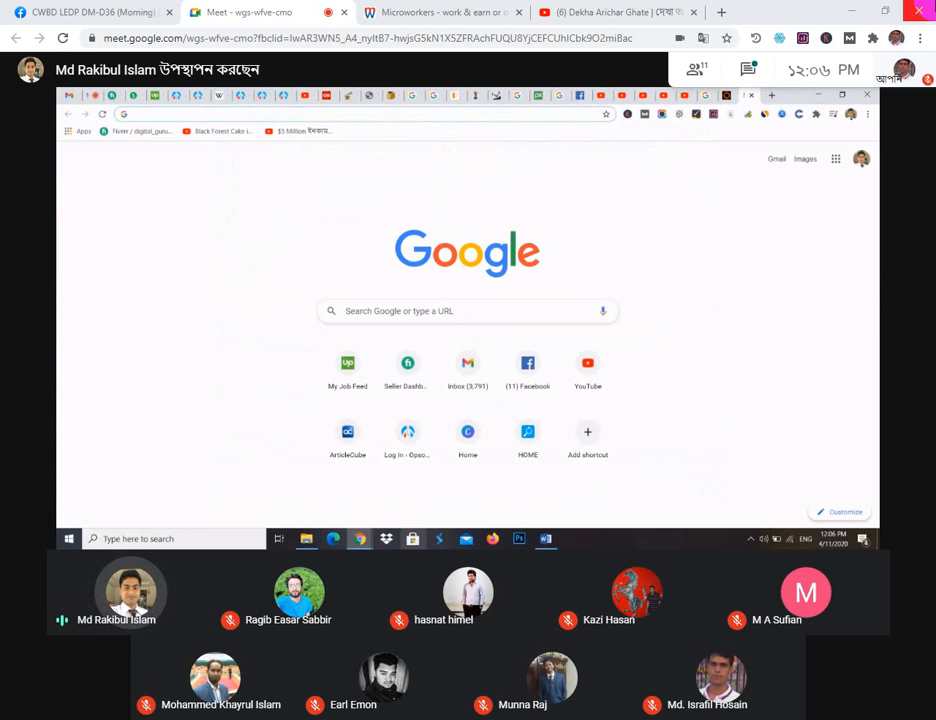
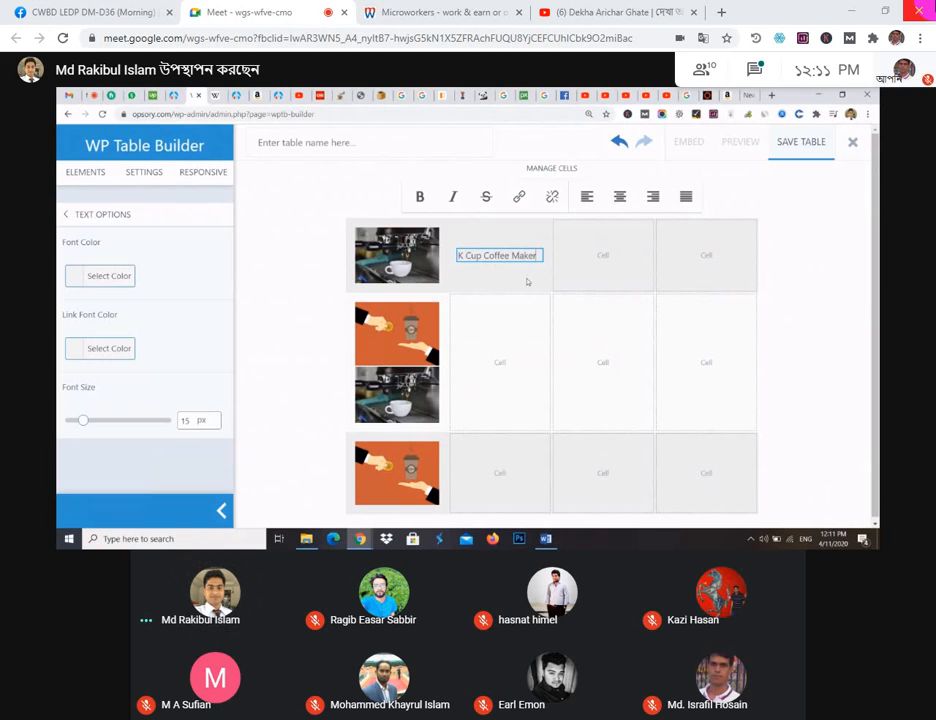
Step: Place a star rating in the third cell and a button in the fourth cell of the K Cup Coffee Maker row
{"action": "left_click", "coordinate": [501, 352]}
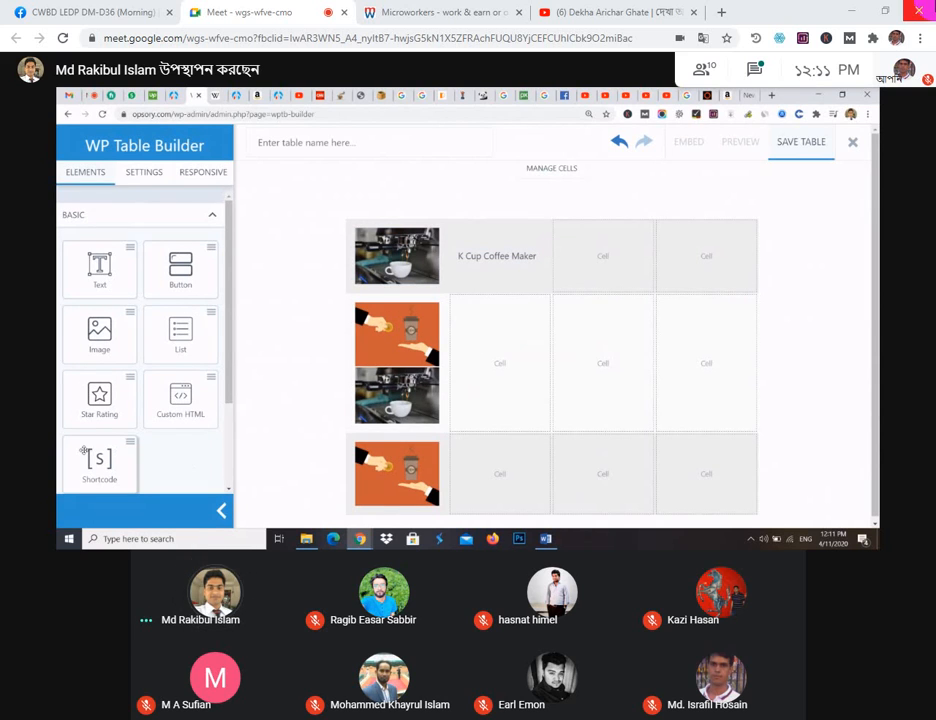
{"action": "left_click_drag", "start_coordinate": [99, 395], "coordinate": [620, 262]}
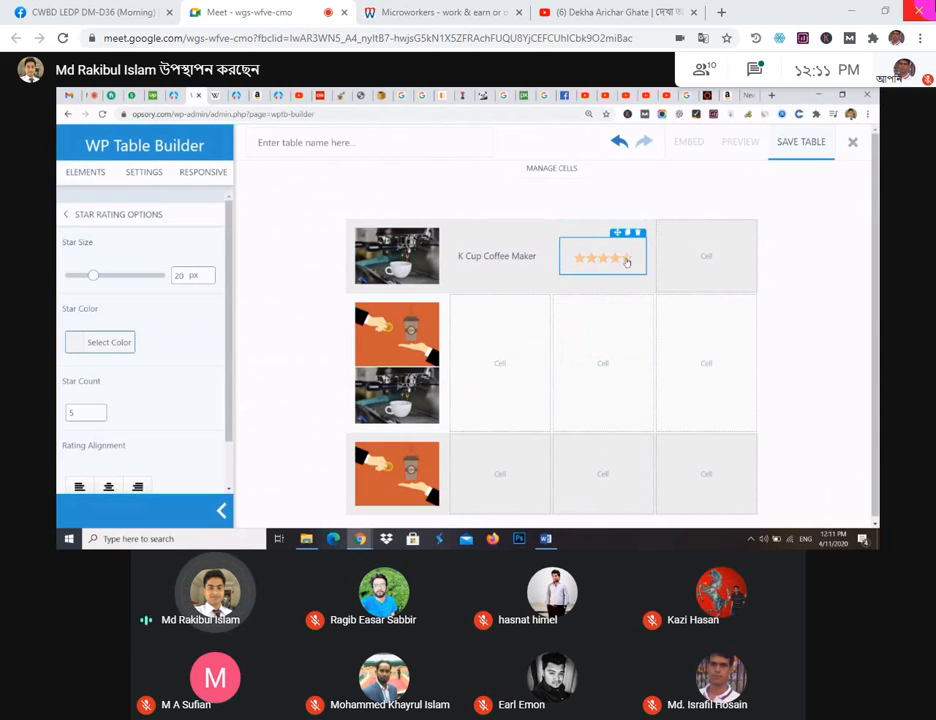
{"action": "left_click", "coordinate": [708, 259]}
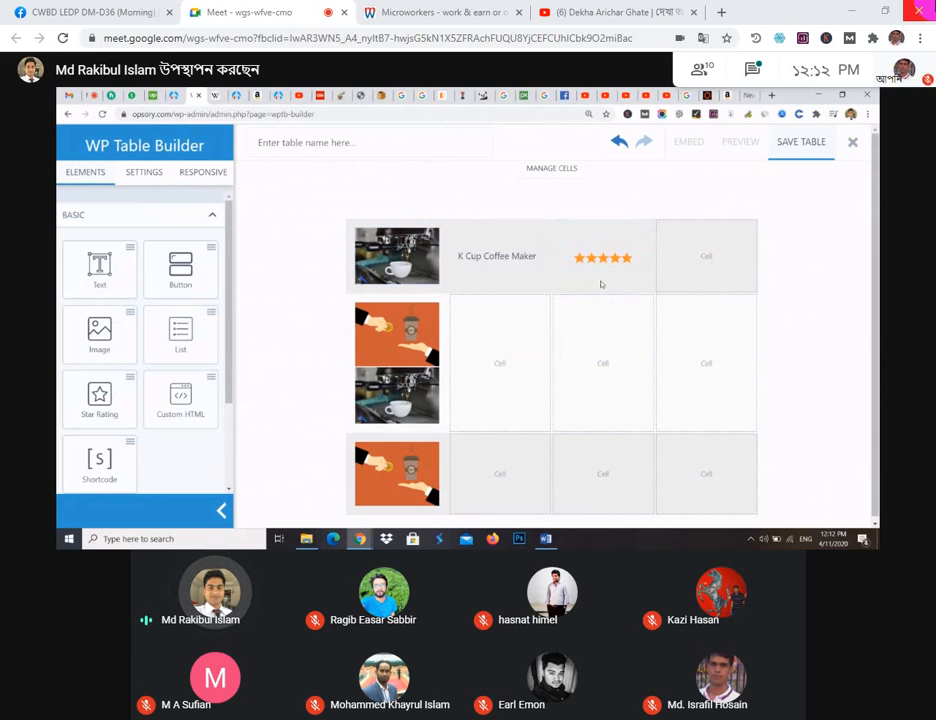
{"action": "left_click_drag", "start_coordinate": [180, 268], "coordinate": [703, 261]}
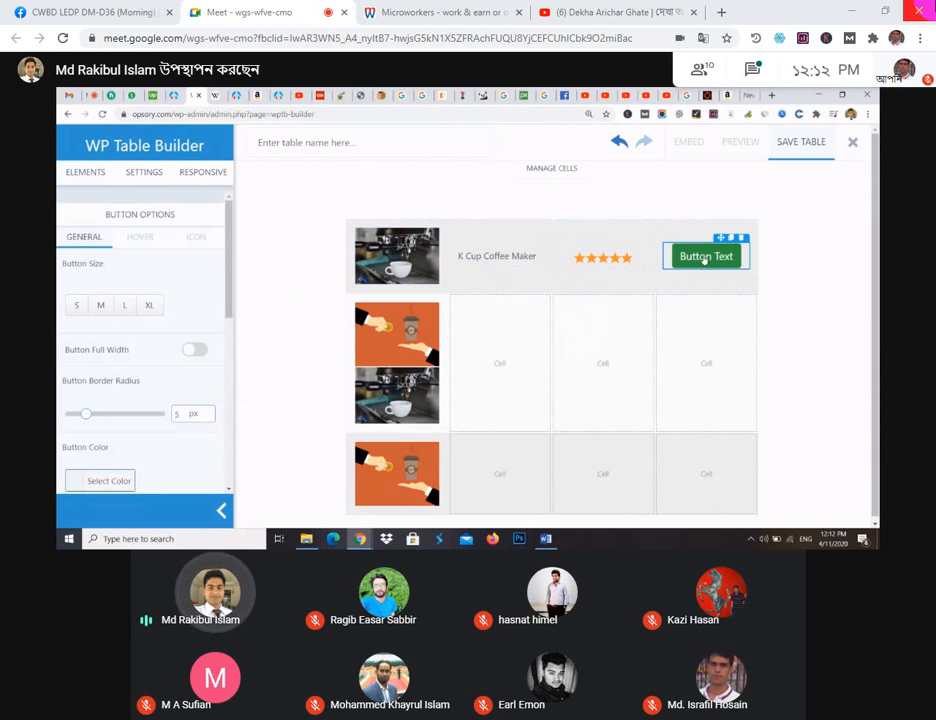
Step: Label the first row's button "Buy Now Amazon" and set its text size to 14 px
{"action": "left_click", "coordinate": [705, 257]}
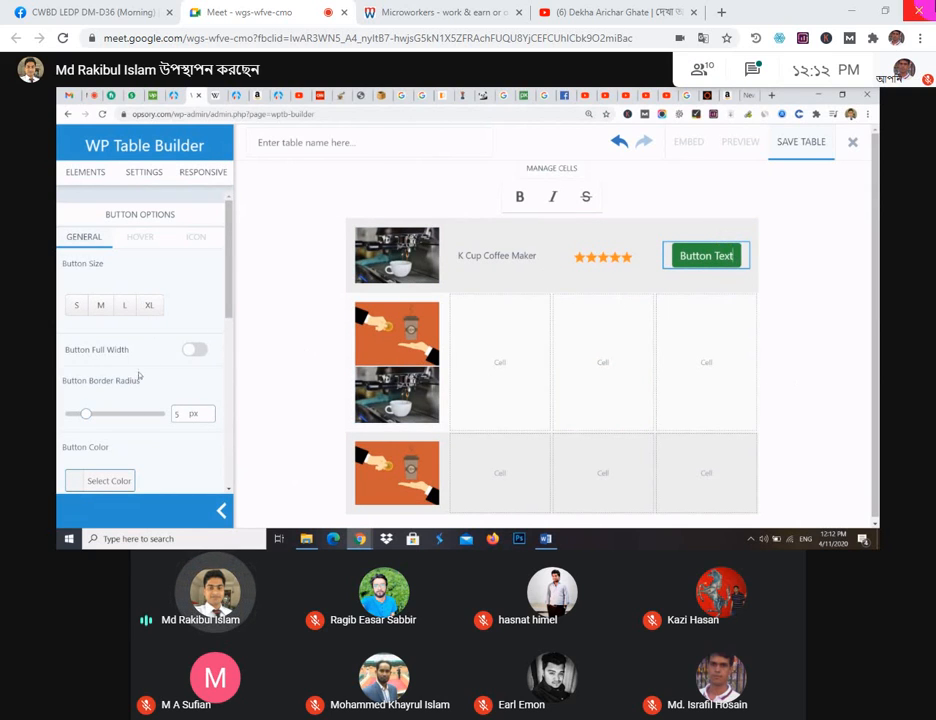
{"action": "scroll", "coordinate": [139, 376], "scroll_direction": "down", "scroll_amount": 3}
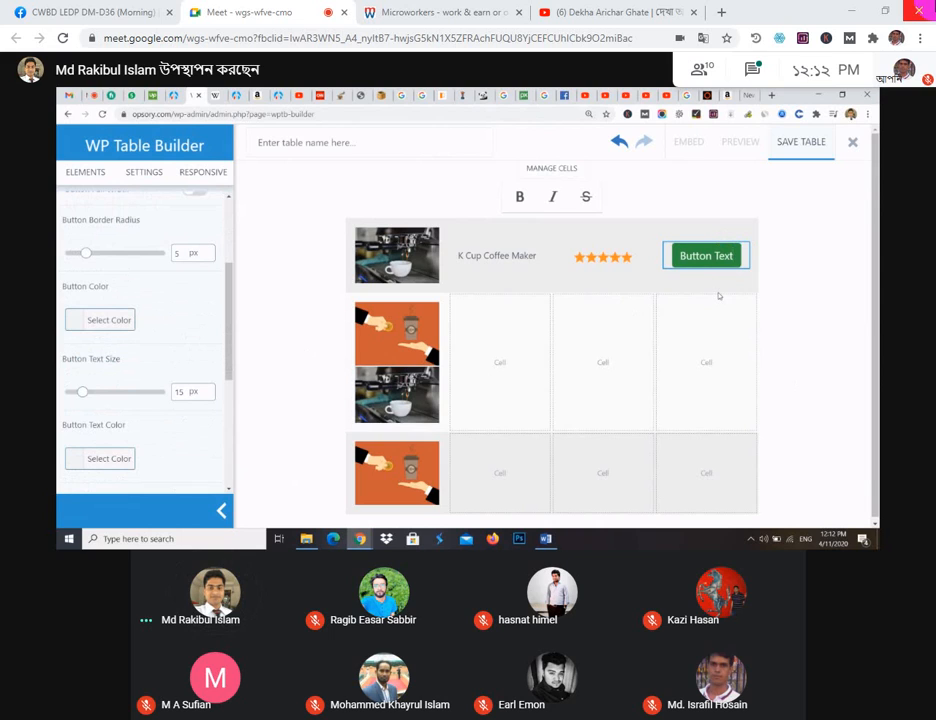
{"action": "key", "text": "BackSpace"}
{"action": "key", "text": "BackSpace"}
{"action": "key", "text": "BackSpace"}
{"action": "key", "text": "BackSpace"}
{"action": "key", "text": "BackSpace"}
{"action": "key", "text": "BackSpace"}
{"action": "key", "text": "BackSpace"}
{"action": "key", "text": "BackSpace"}
{"action": "key", "text": "BackSpace"}
{"action": "key", "text": "BackSpace"}
{"action": "key", "text": "BackSpace"}
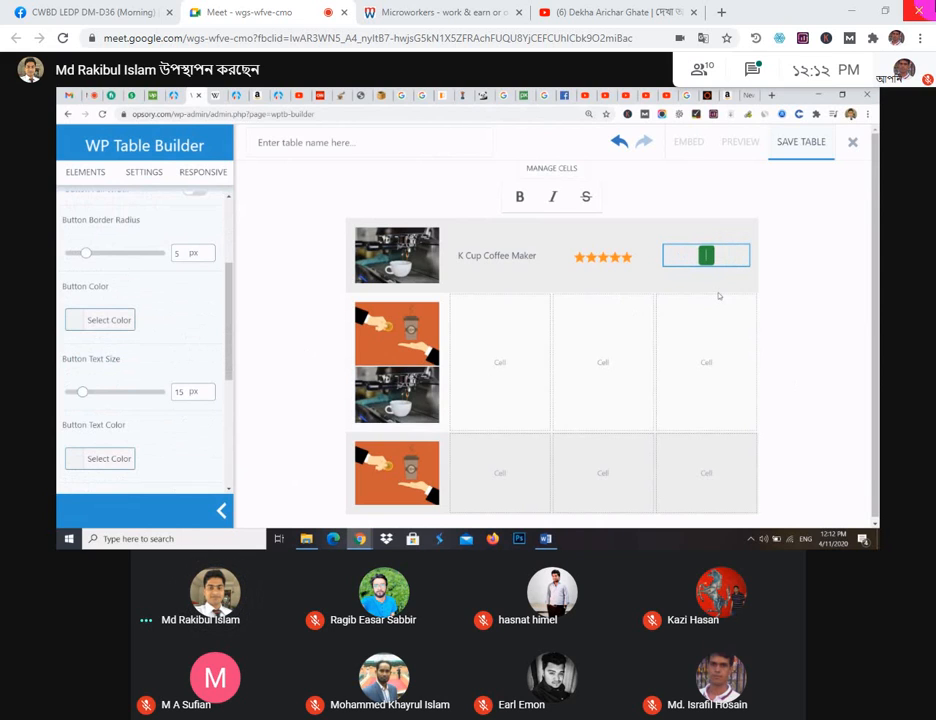
{"action": "type", "text": "Buy Now"}
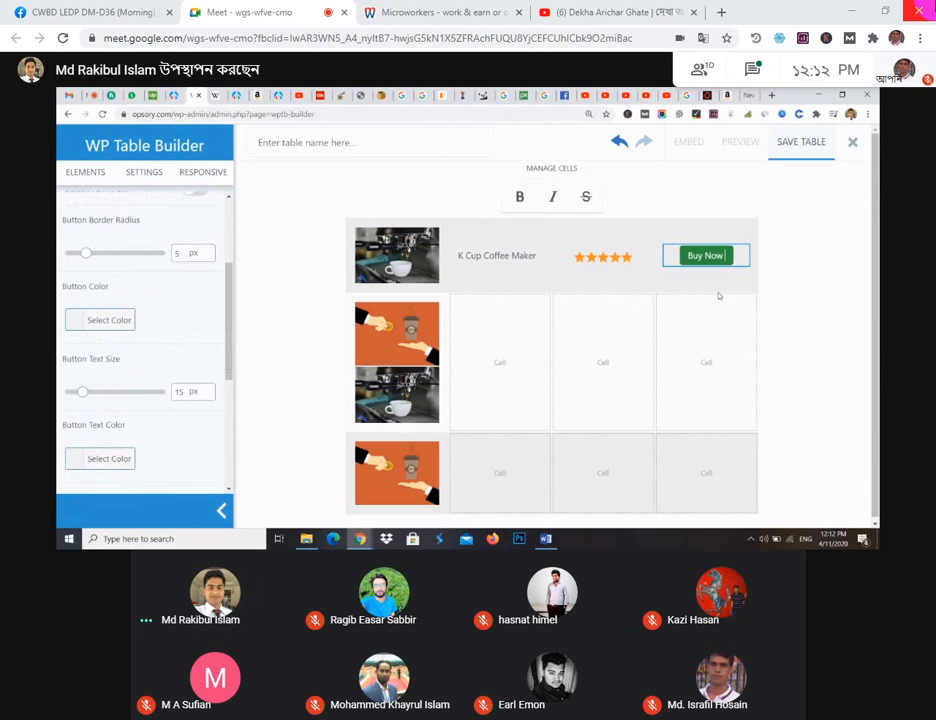
{"action": "type", "text": " Amazon"}
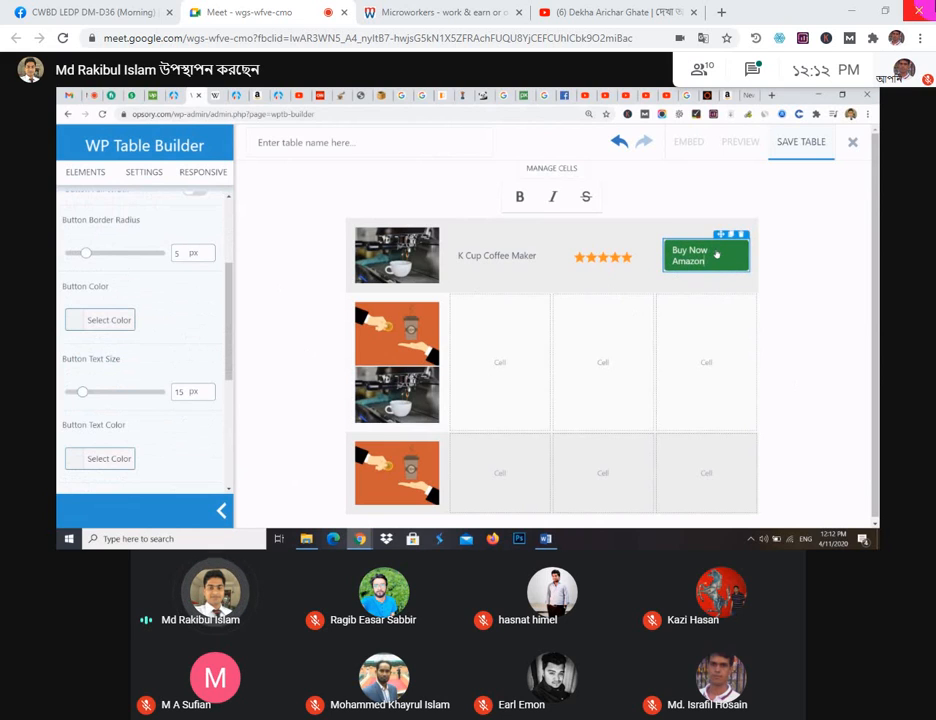
{"action": "left_click", "coordinate": [207, 395]}
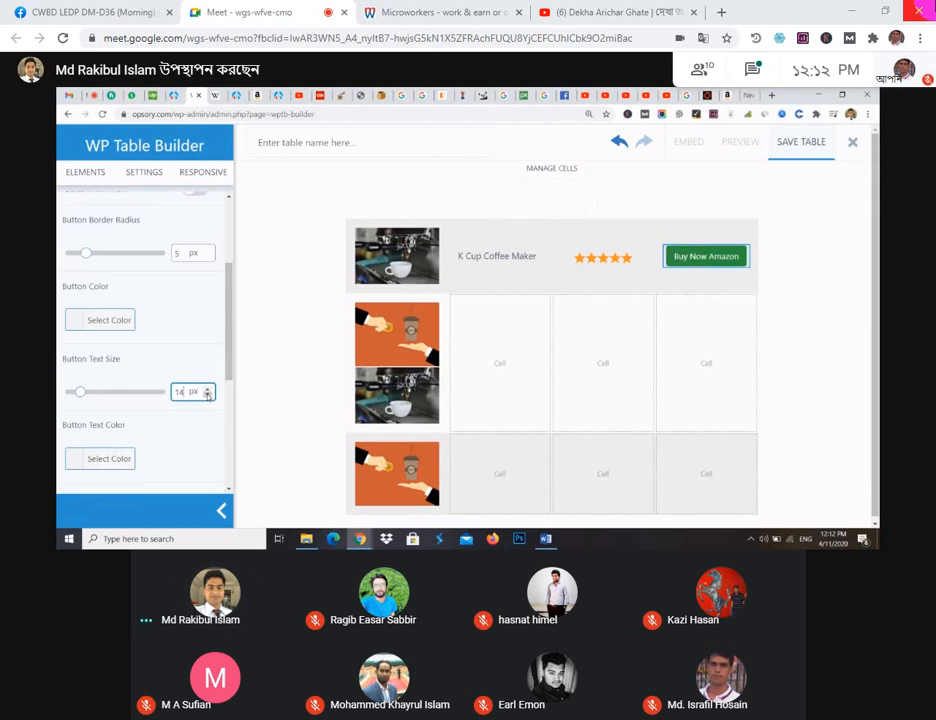
{"action": "left_click", "coordinate": [602, 345]}
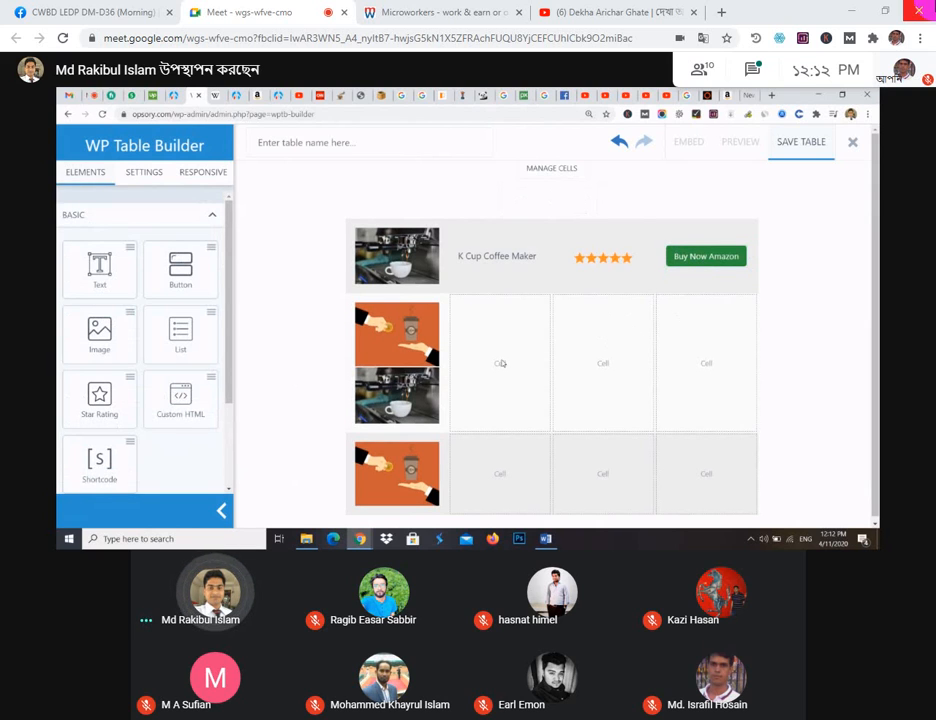
Step: Delete the extra espresso machine image from the second row and the orange coffee image from the third row
{"action": "left_click", "coordinate": [418, 385]}
{"action": "left_click", "coordinate": [432, 358]}
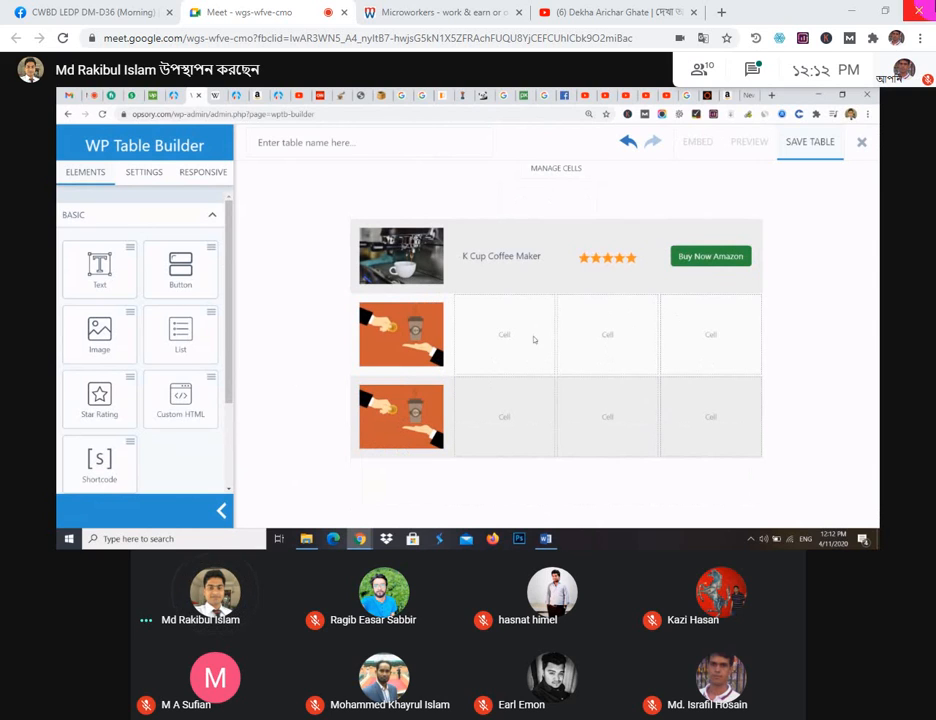
{"action": "mouse_move", "coordinate": [433, 413]}
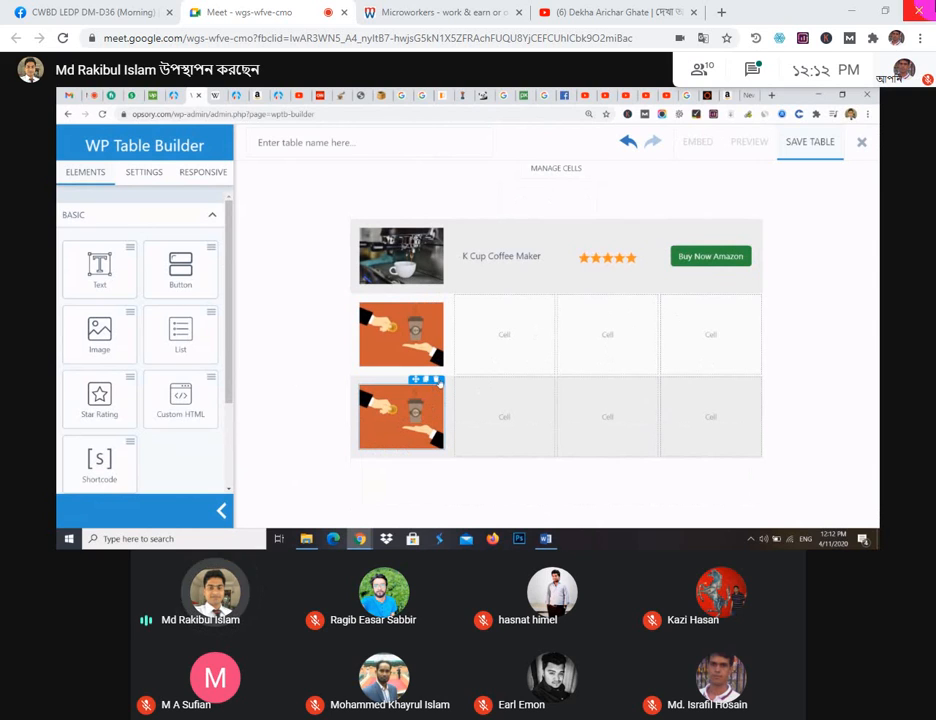
{"action": "left_click", "coordinate": [438, 380]}
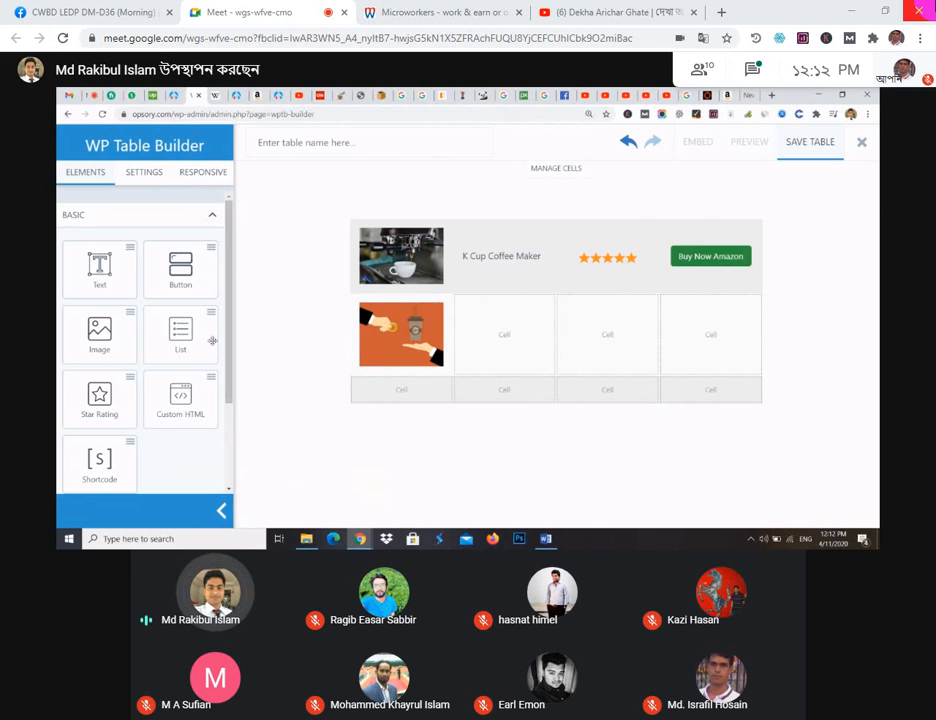
Step: Add a text element reading "M Cup Coffe Maker" to the second cell of the second row
{"action": "left_click_drag", "start_coordinate": [96, 258], "coordinate": [512, 330]}
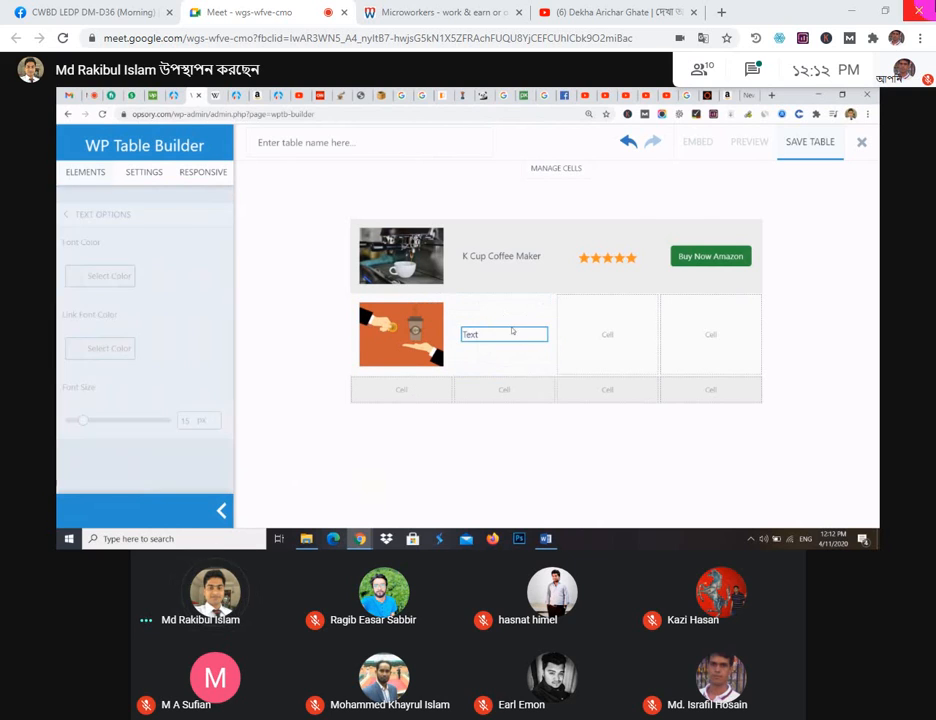
{"action": "left_click", "coordinate": [483, 333]}
{"action": "double_click", "coordinate": [481, 333]}
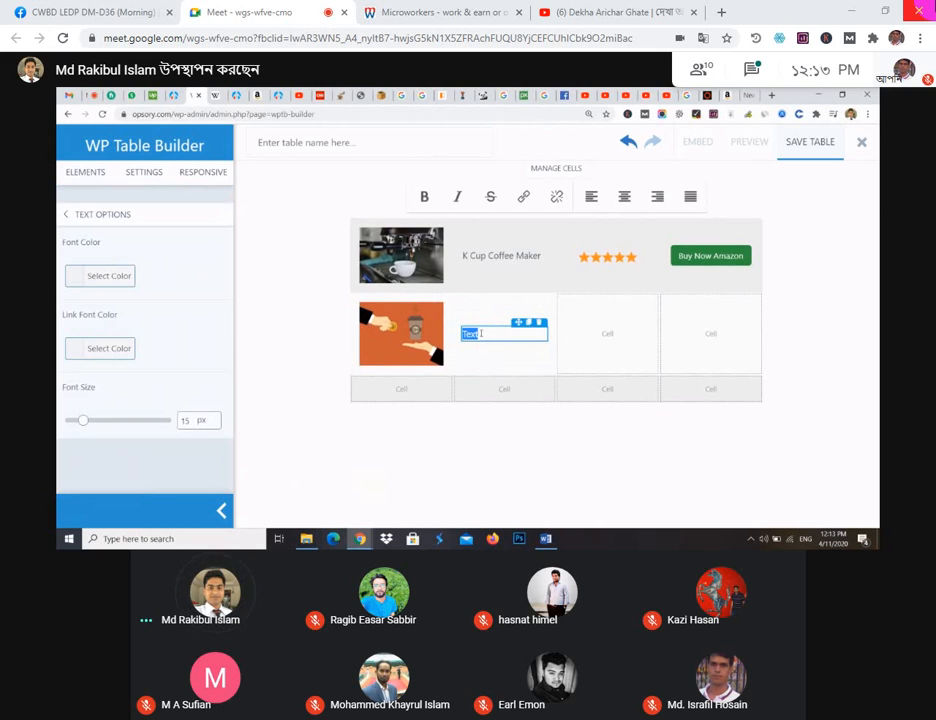
{"action": "type", "text": "M da"}
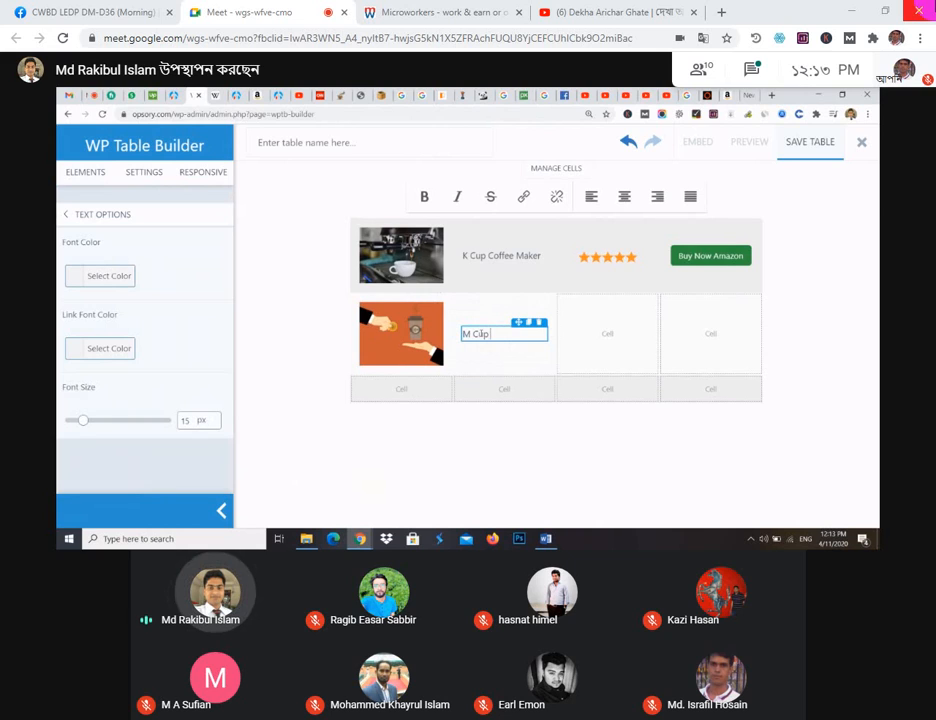
{"action": "type", "text": "p Coffe N"}
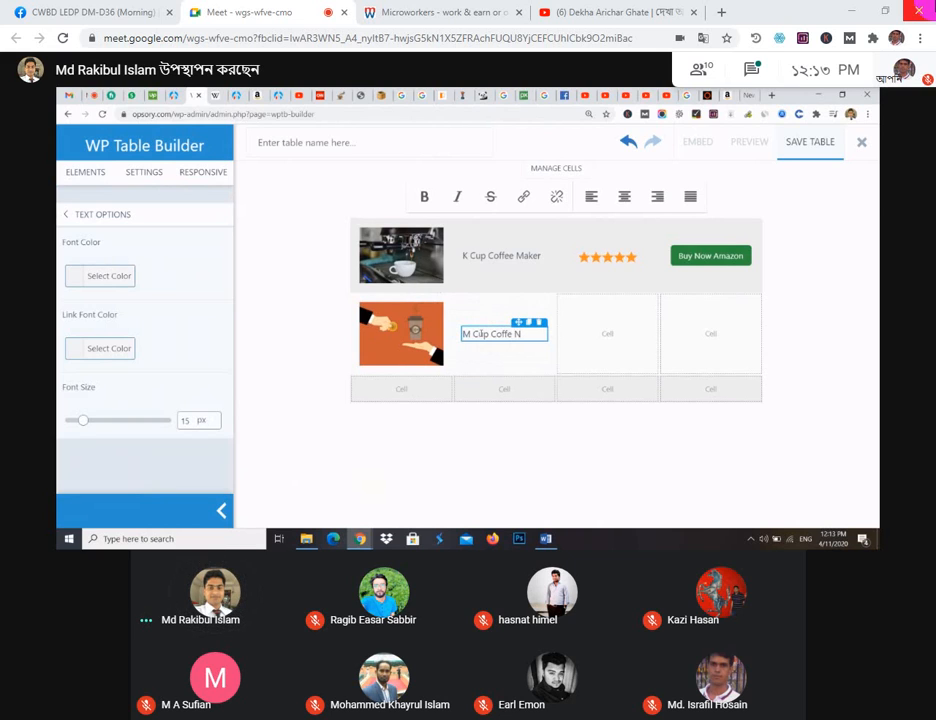
{"action": "key", "text": "BackSpace"}
{"action": "type", "text": "Maker"}
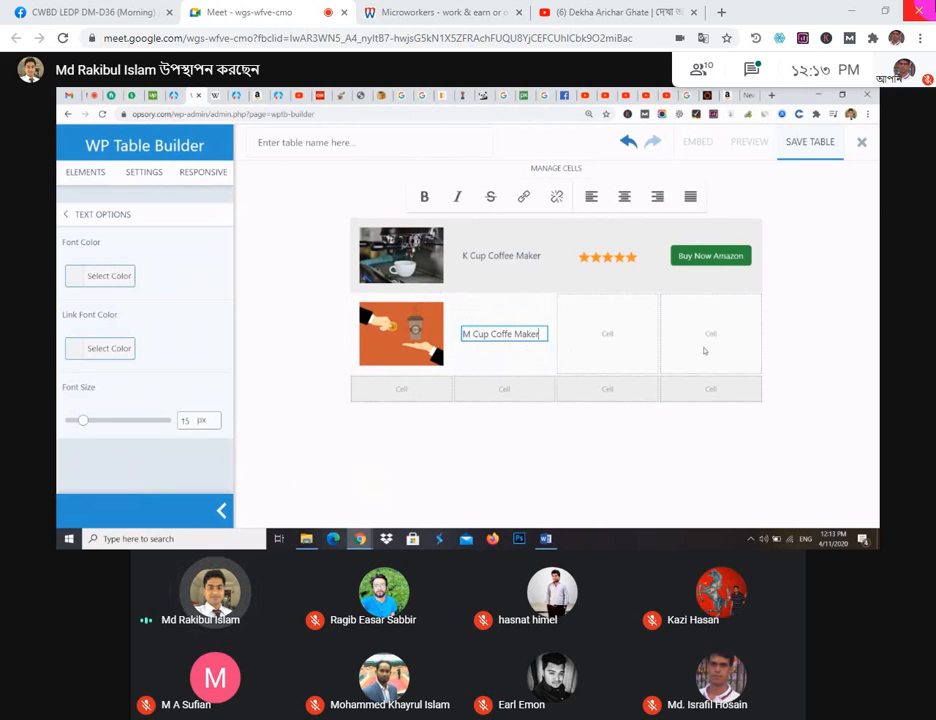
Step: Add a star rating to the third cell of the M Cup Coffe Maker row and rate it 4.5 stars
{"action": "left_click", "coordinate": [605, 338]}
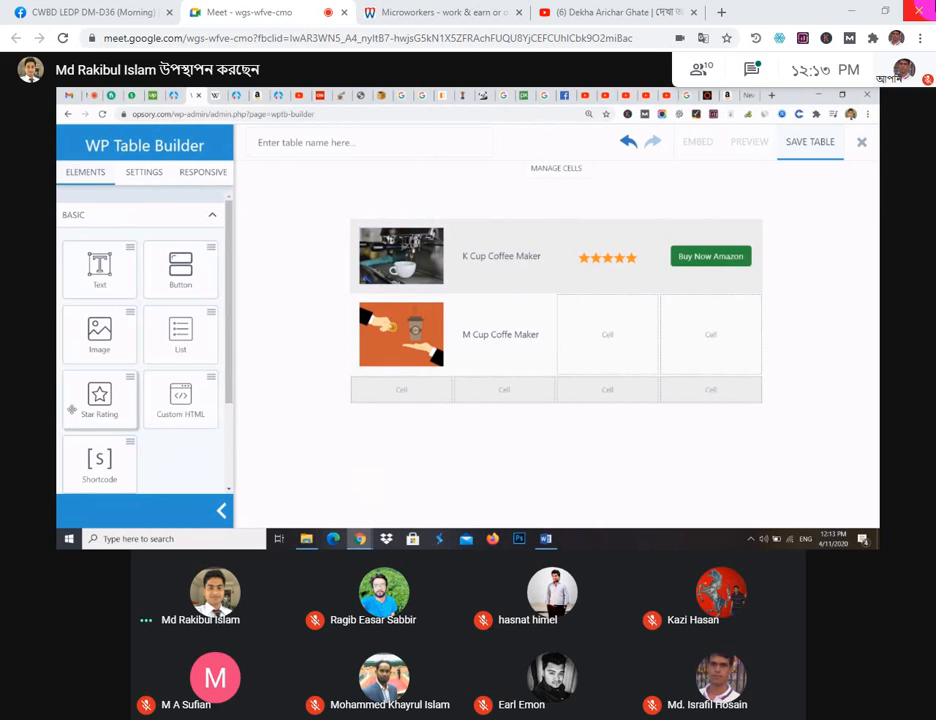
{"action": "left_click_drag", "start_coordinate": [99, 405], "coordinate": [627, 345]}
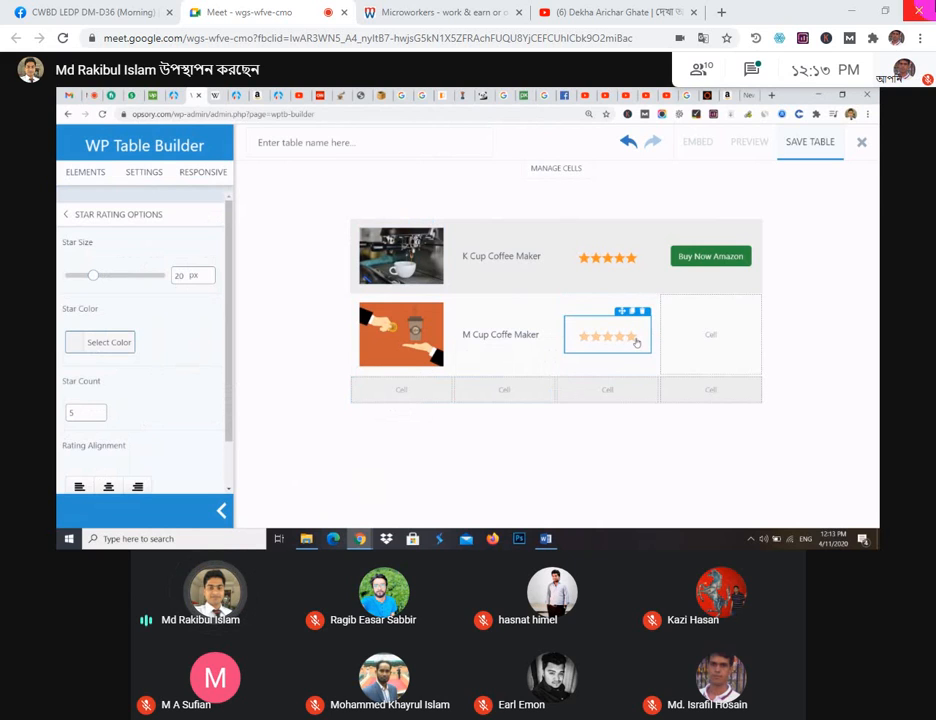
{"action": "left_click", "coordinate": [630, 341]}
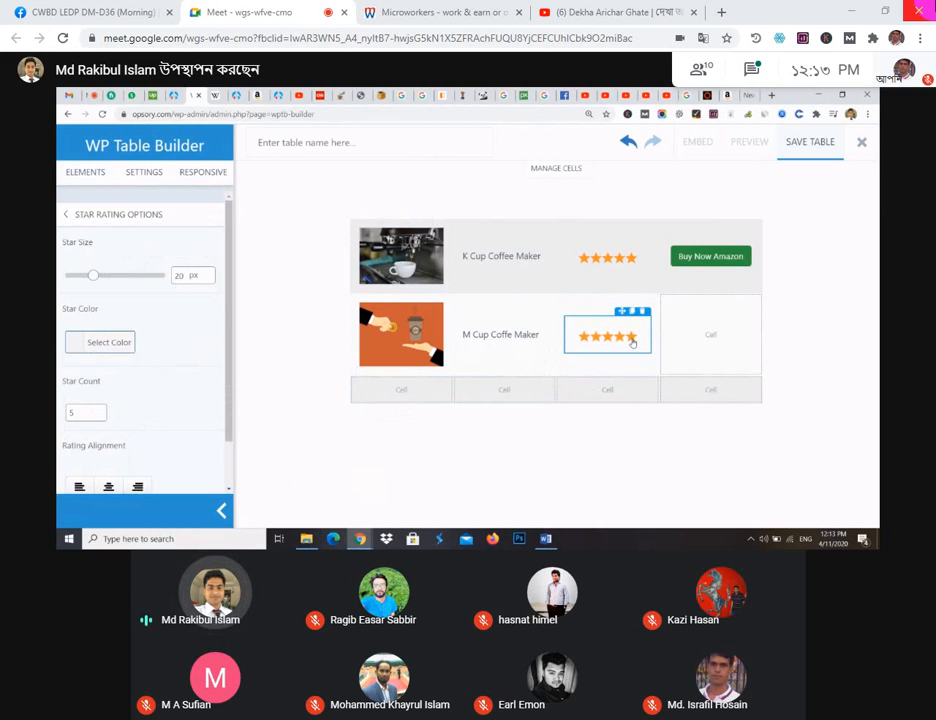
{"action": "left_click", "coordinate": [711, 346]}
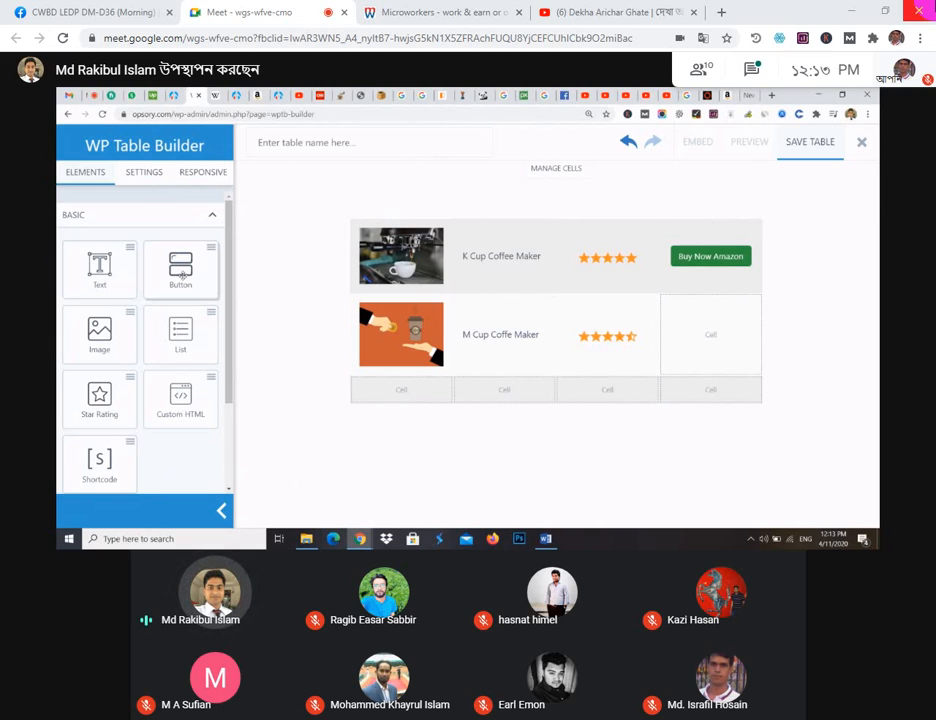
Step: Add a button labelled "Buy Now Amazon" to the second row's fourth cell and set its text size to 14 px
{"action": "left_click_drag", "start_coordinate": [181, 276], "coordinate": [716, 353]}
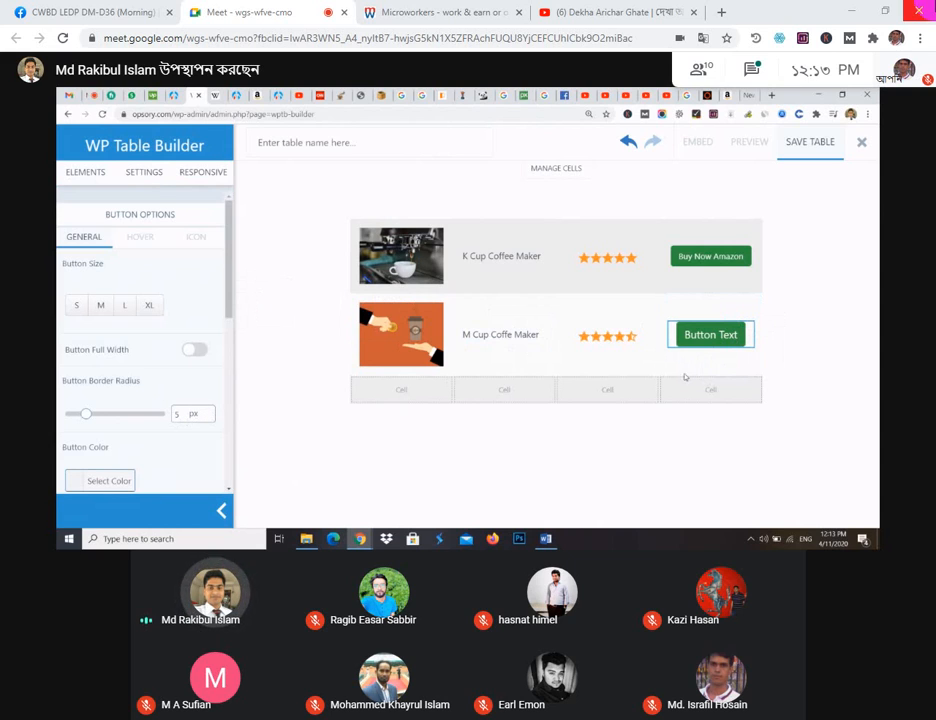
{"action": "left_click", "coordinate": [724, 338]}
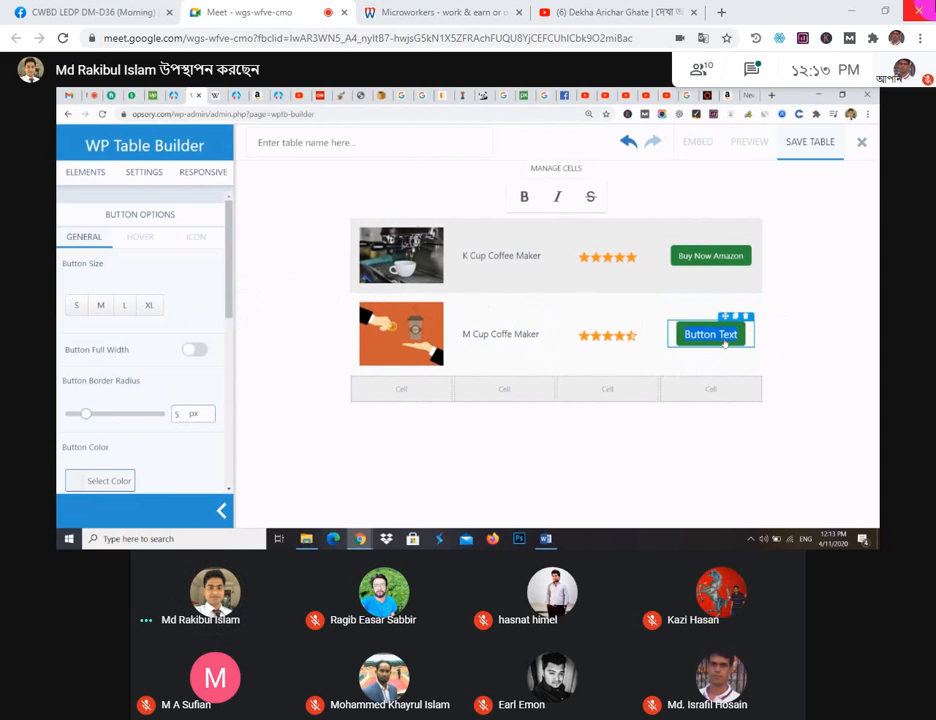
{"action": "key", "text": "ctrl+a"}
{"action": "type", "text": "Buy"}
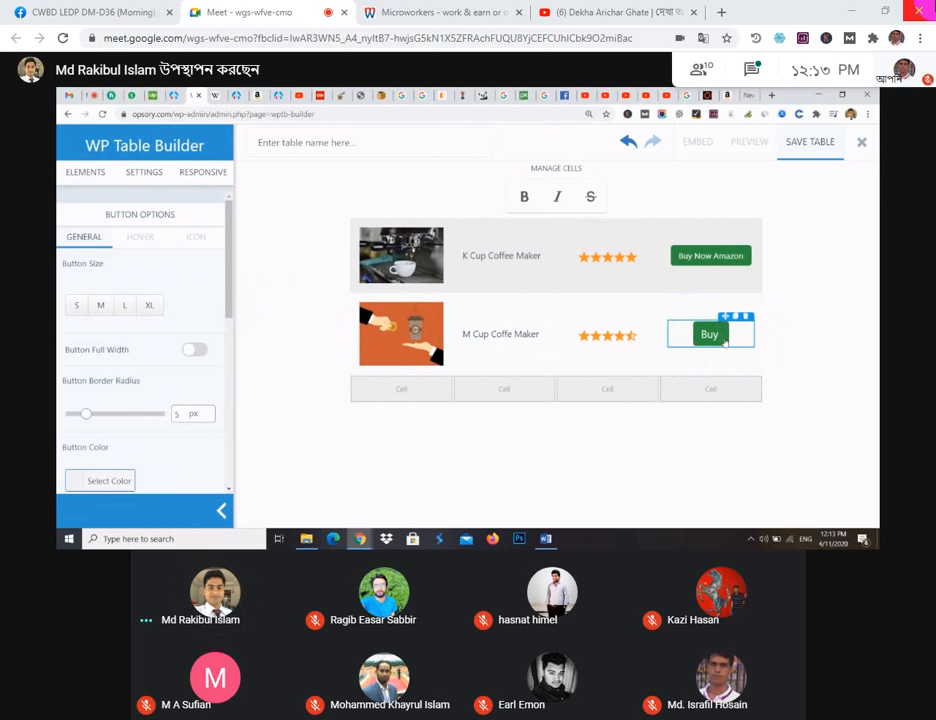
{"action": "type", "text": " Now"}
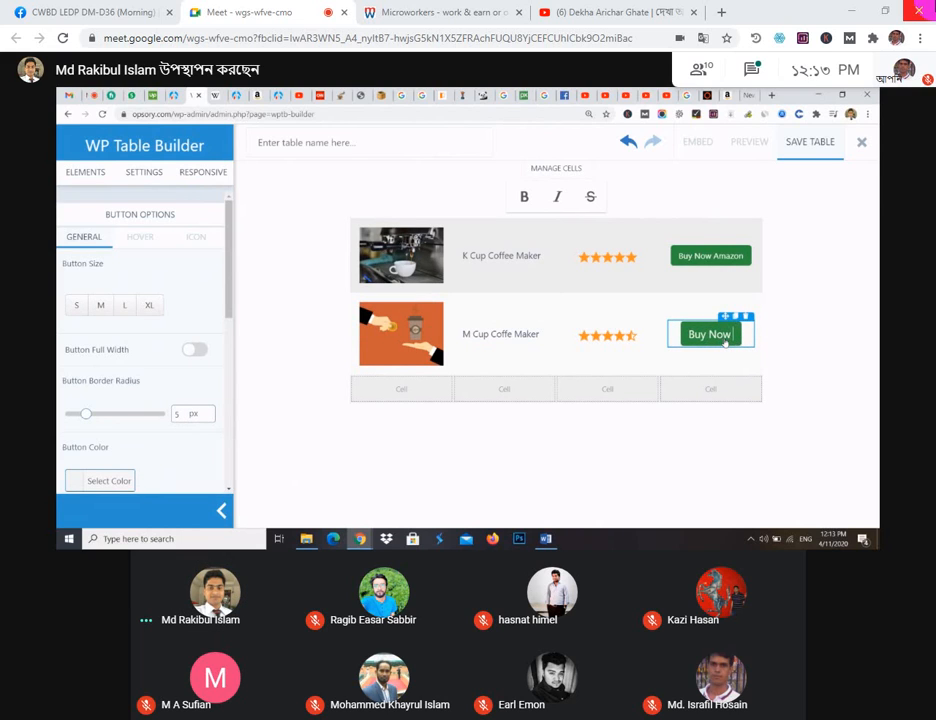
{"action": "type", "text": " Amazon"}
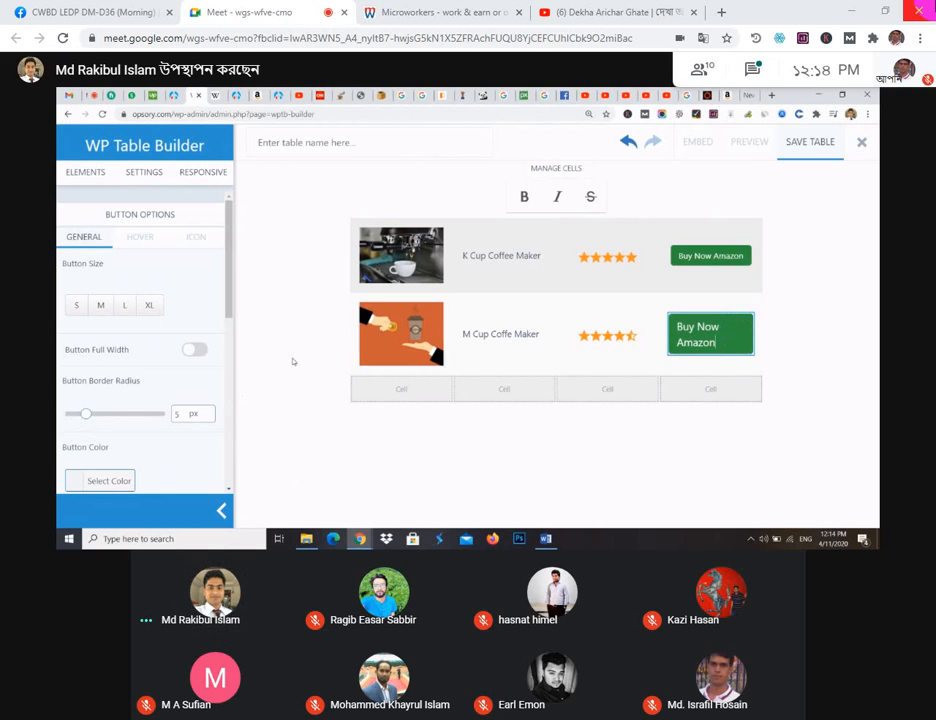
{"action": "scroll", "coordinate": [185, 440], "scroll_direction": "down", "scroll_amount": 2}
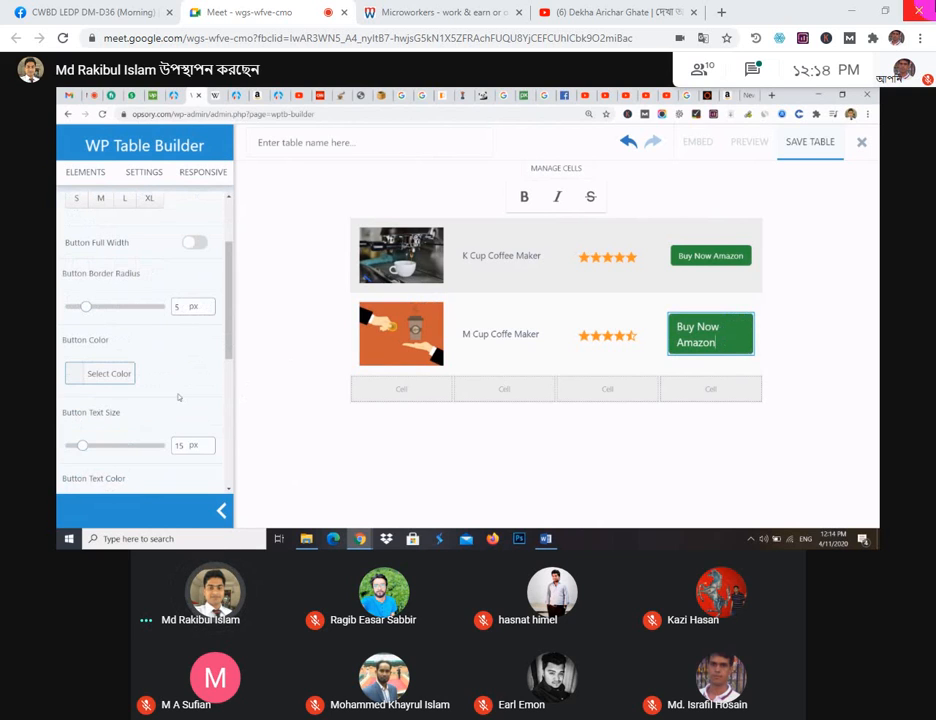
{"action": "left_click", "coordinate": [207, 449]}
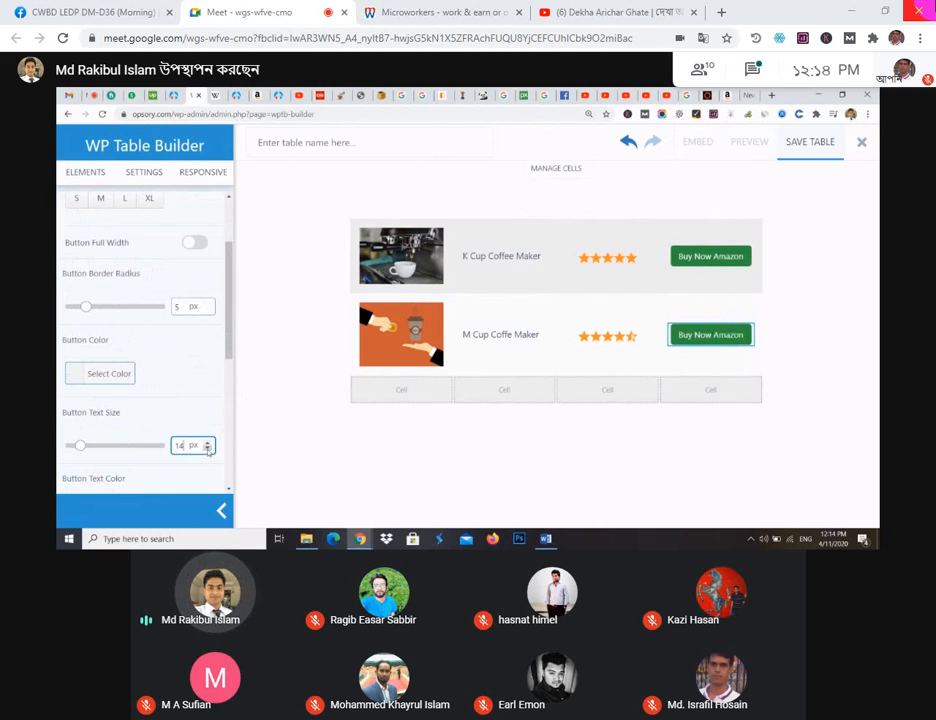
{"action": "left_click", "coordinate": [805, 339]}
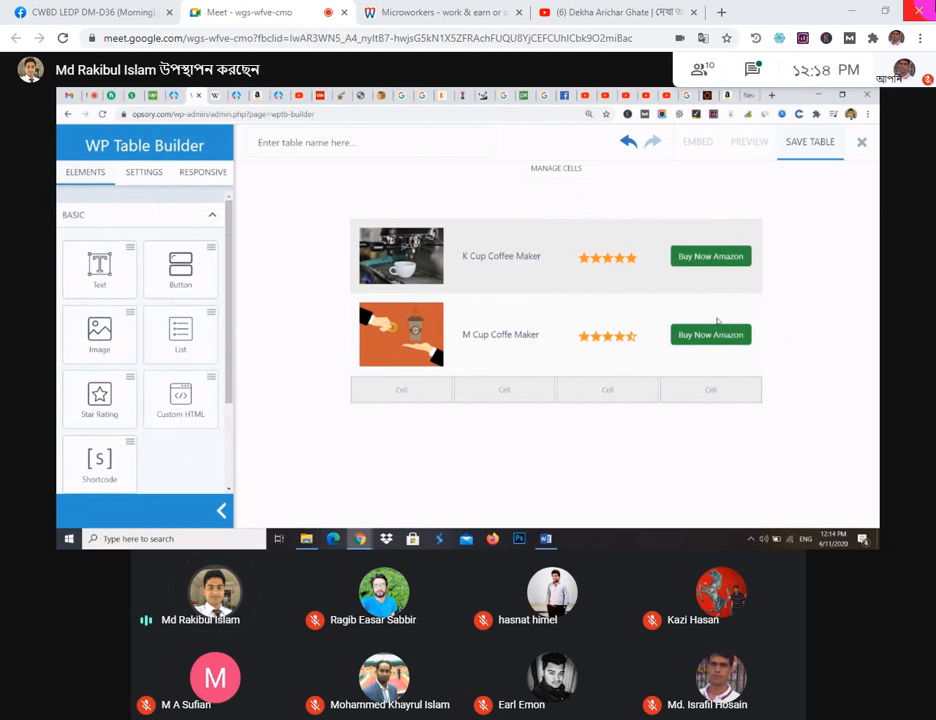
Step: Copy the Razer Basilisk mouse page's Amazon URL for the first row's button link and return to the table builder
{"action": "left_click", "coordinate": [712, 263]}
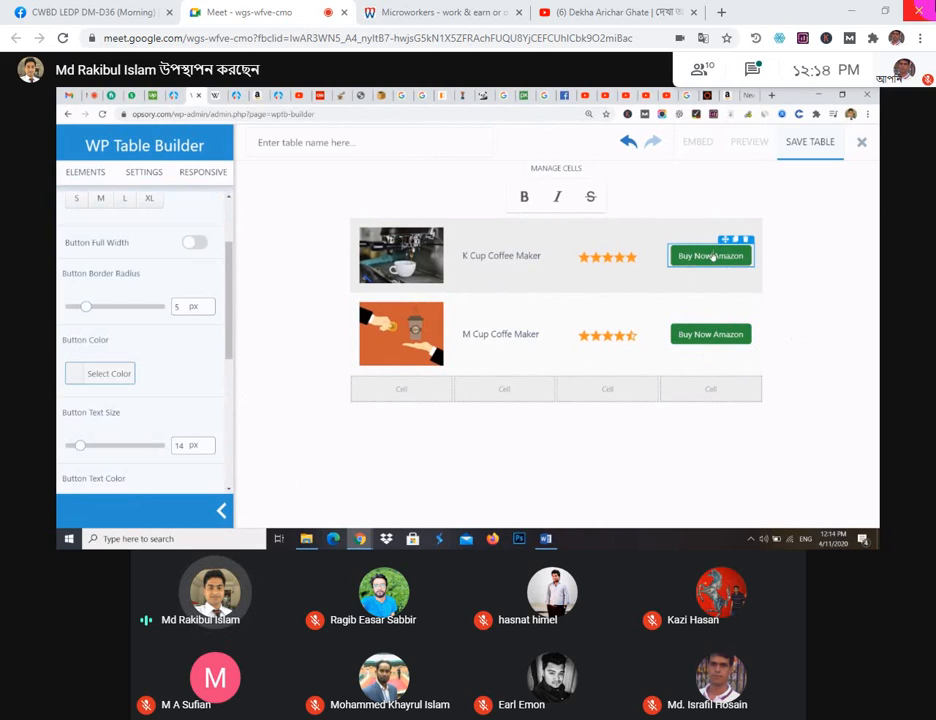
{"action": "scroll", "coordinate": [113, 380], "scroll_direction": "down", "scroll_amount": 3}
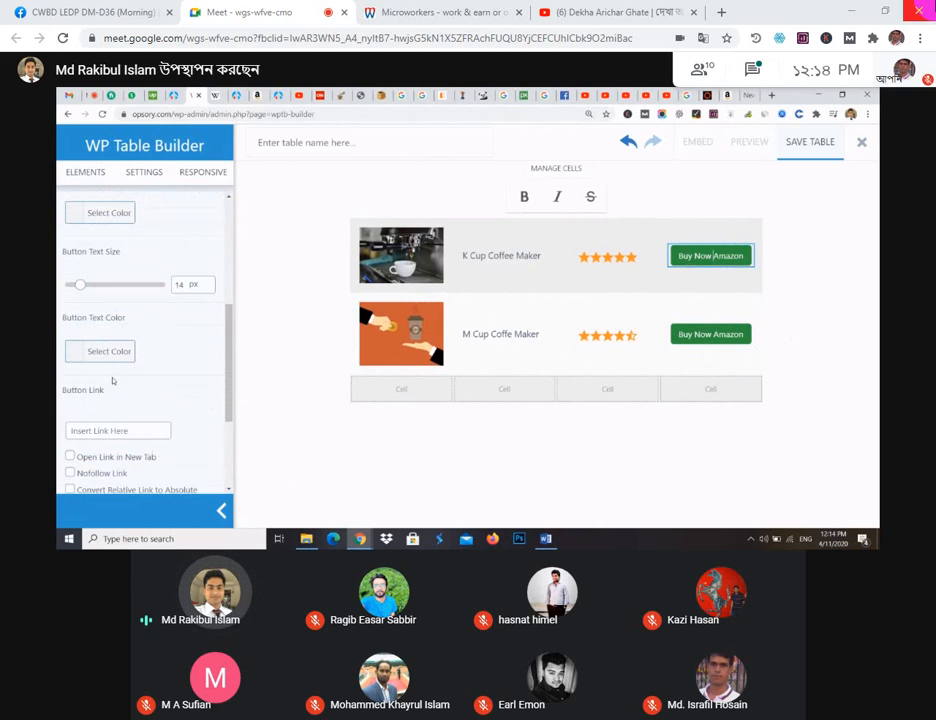
{"action": "scroll", "coordinate": [115, 381], "scroll_direction": "down", "scroll_amount": 1}
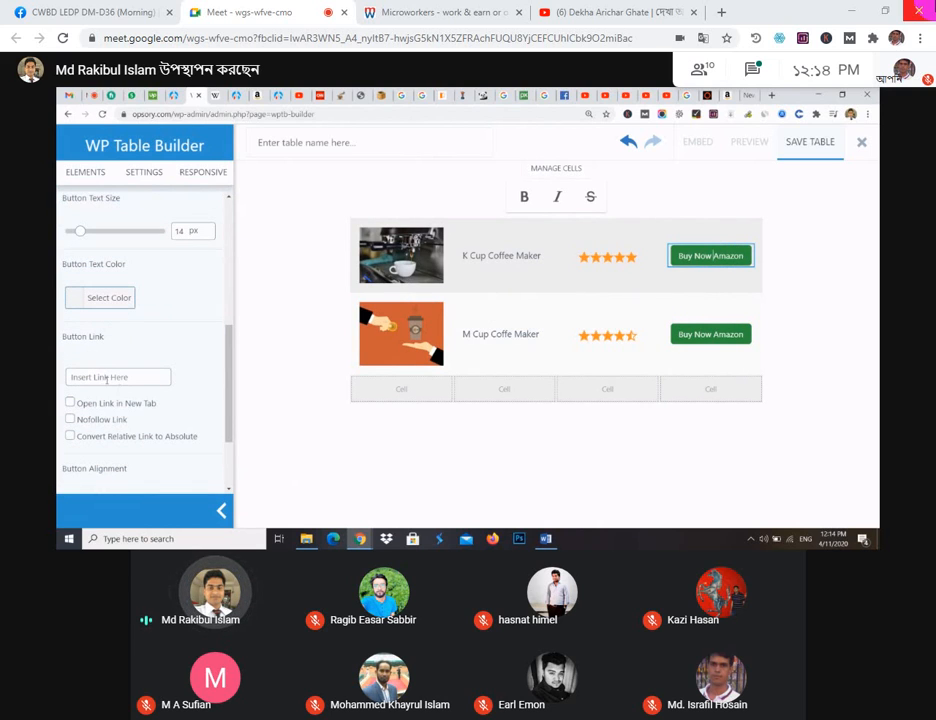
{"action": "left_click", "coordinate": [119, 378]}
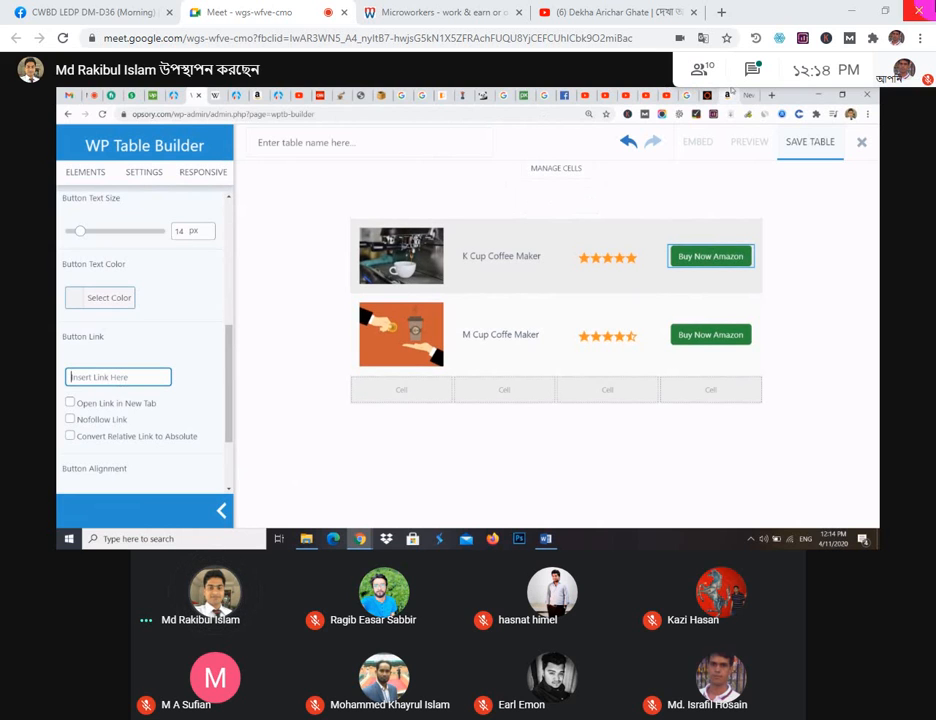
{"action": "left_click", "coordinate": [730, 94]}
{"action": "right_click", "coordinate": [252, 115]}
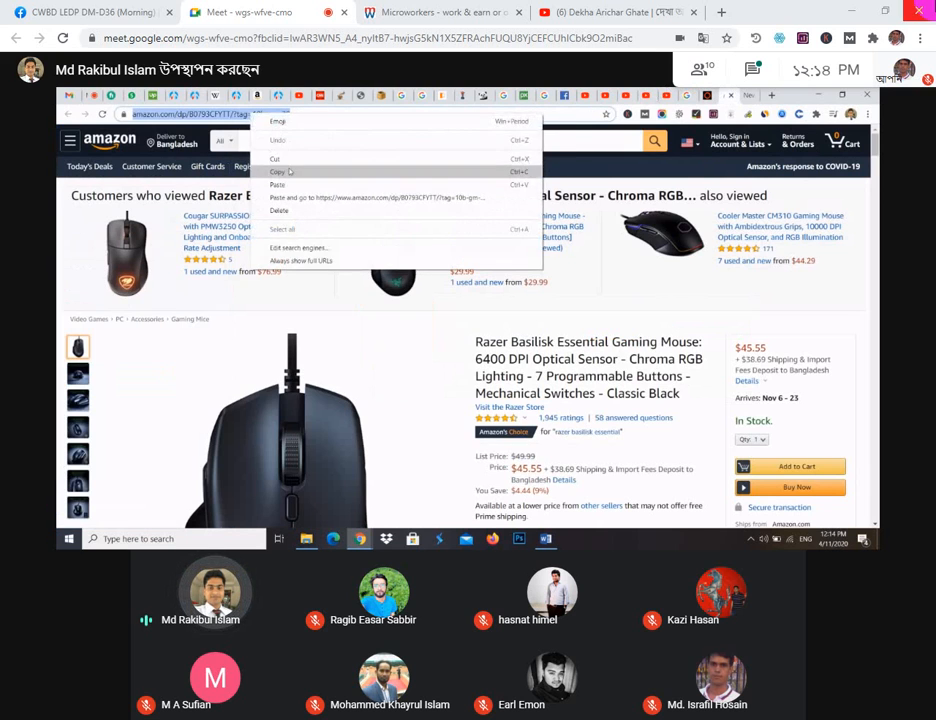
{"action": "left_click", "coordinate": [266, 172]}
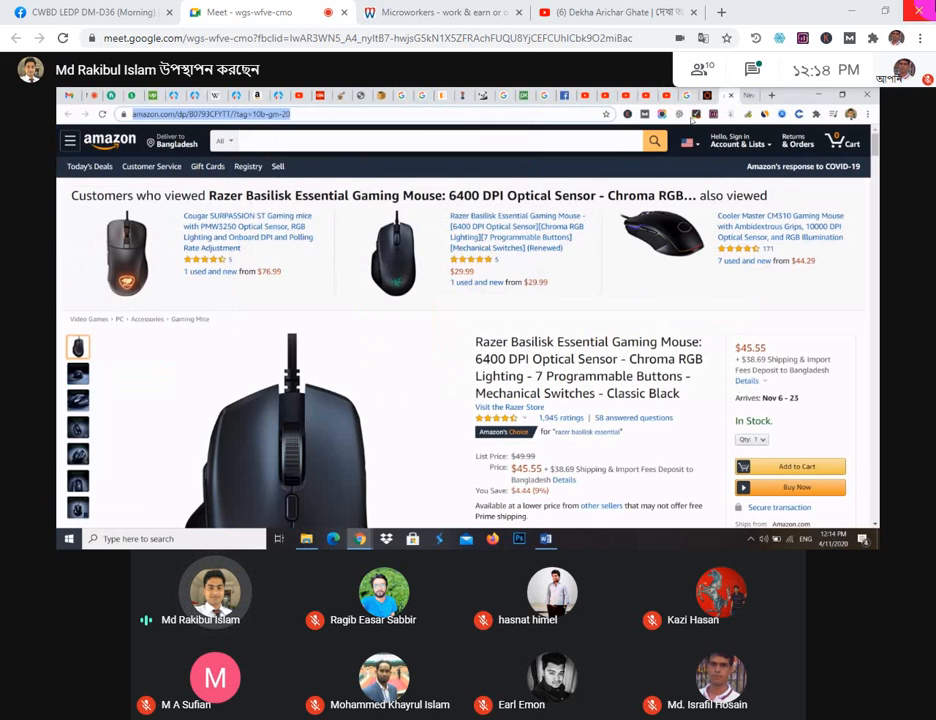
{"action": "left_click", "coordinate": [193, 94]}
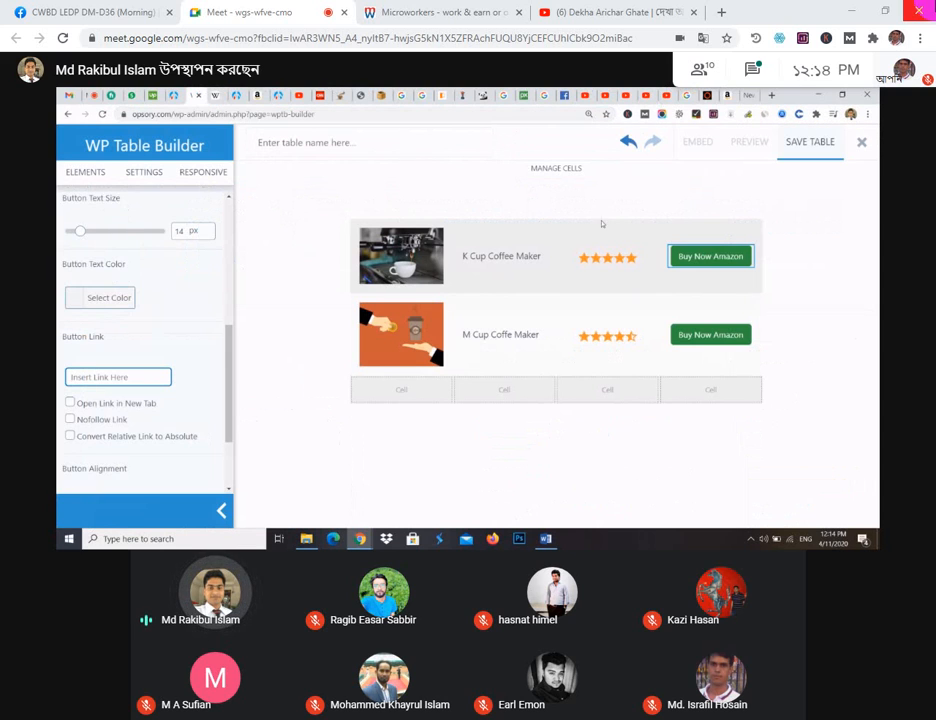
Step: Paste the copied Amazon URL as the first row's button link, making it nofollow and opening in a new tab
{"action": "left_click", "coordinate": [700, 258]}
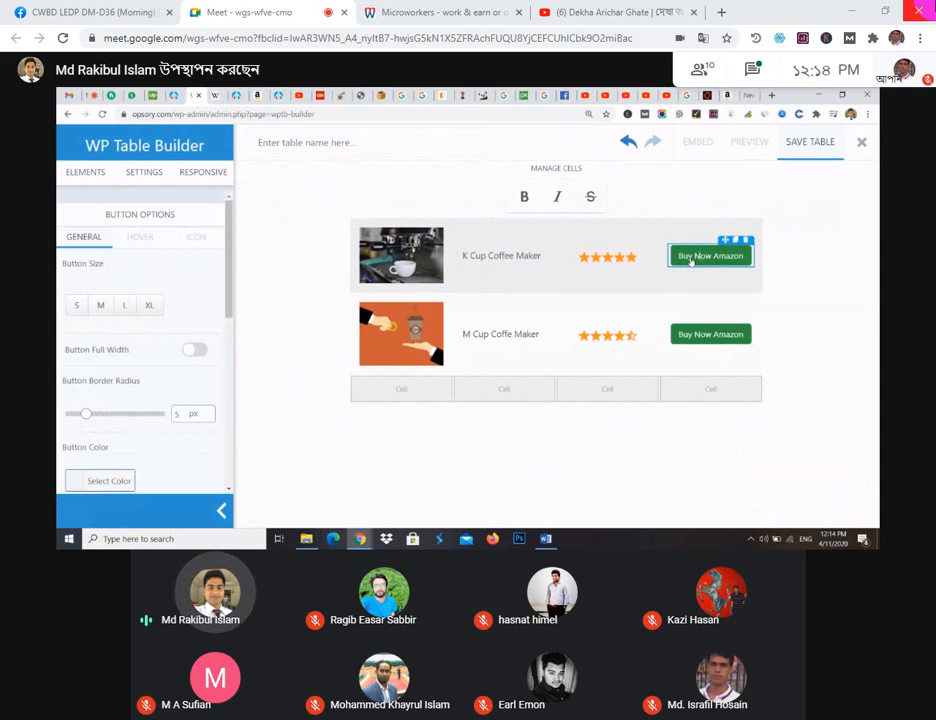
{"action": "scroll", "coordinate": [113, 457], "scroll_direction": "down", "scroll_amount": 5}
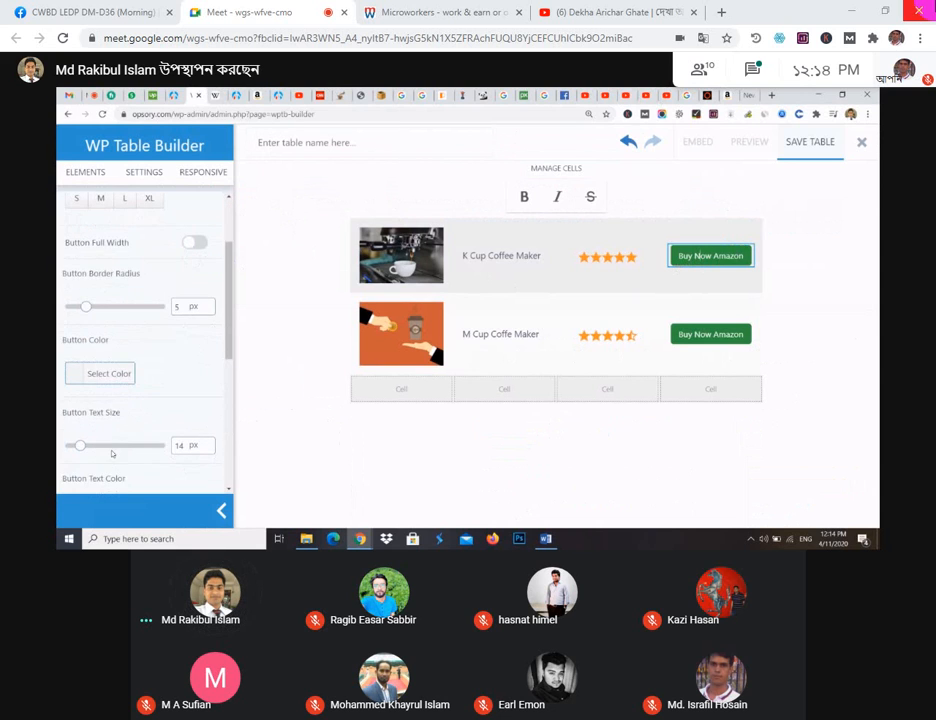
{"action": "scroll", "coordinate": [127, 418], "scroll_direction": "down", "scroll_amount": 2}
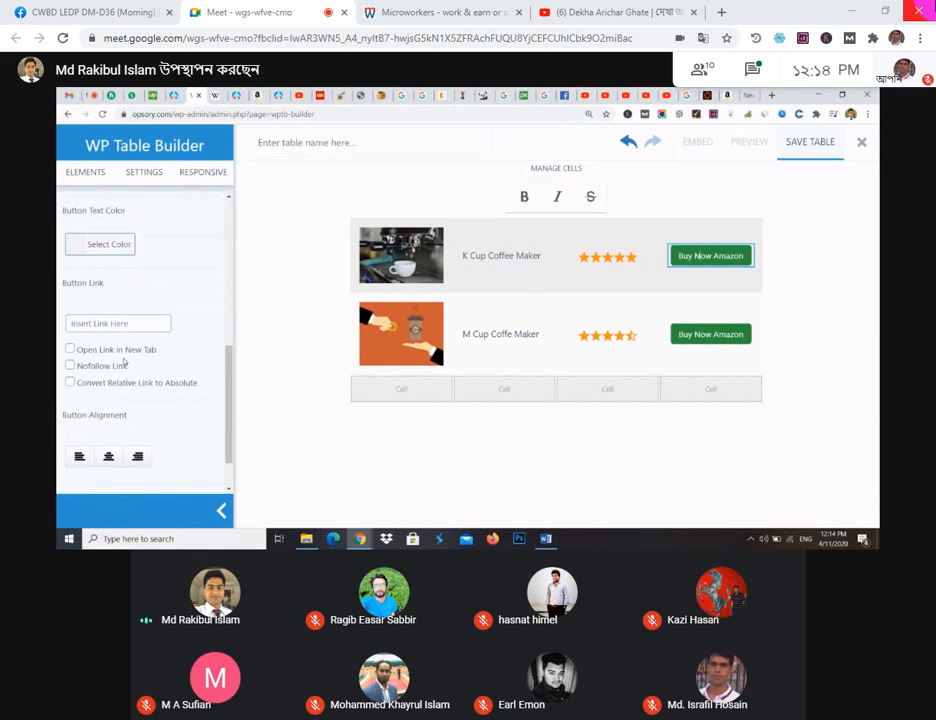
{"action": "left_click", "coordinate": [148, 323]}
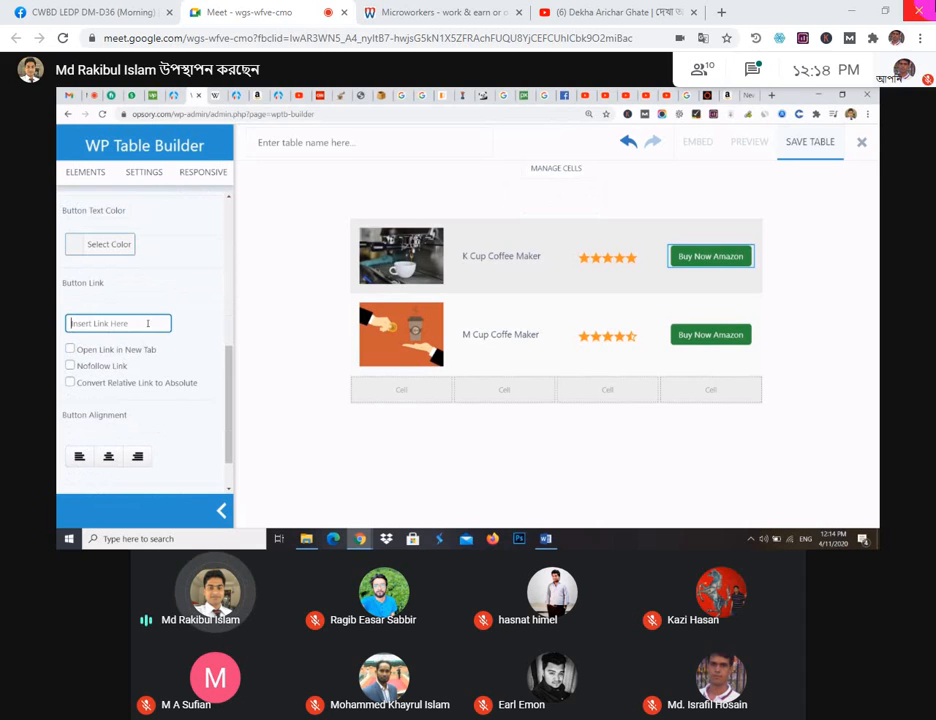
{"action": "key", "text": "ctrl+v"}
{"action": "left_click", "coordinate": [70, 366]}
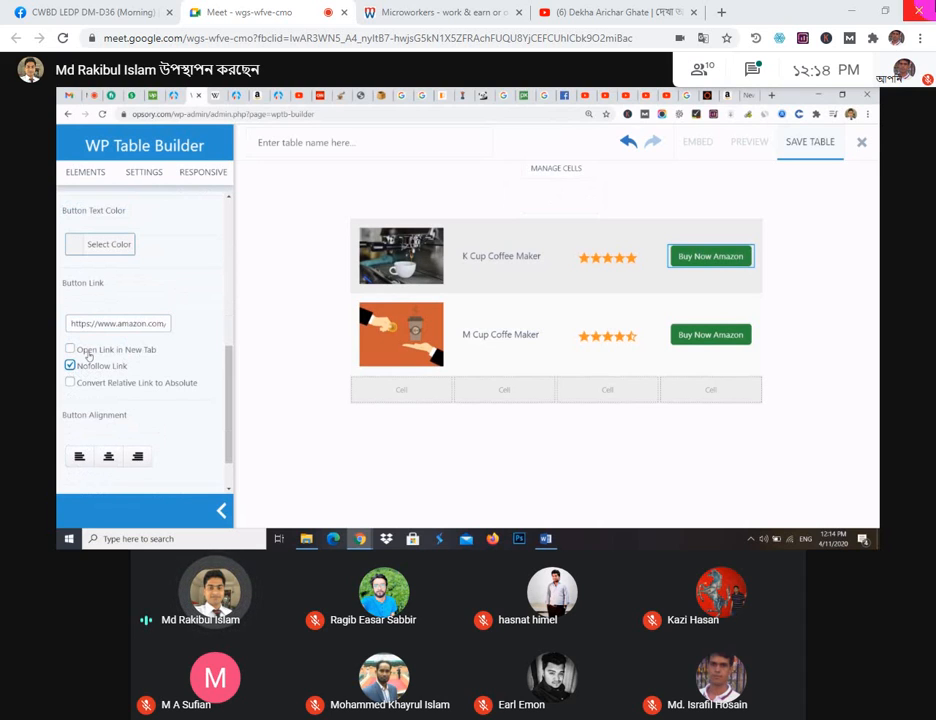
{"action": "scroll", "coordinate": [148, 423], "scroll_direction": "down", "scroll_amount": 1}
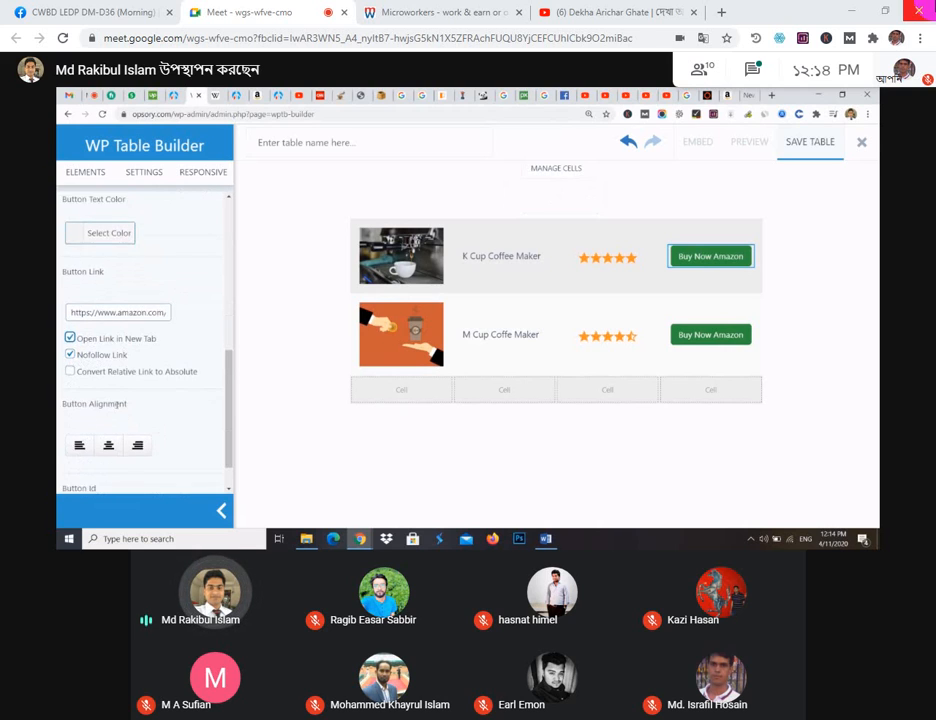
{"action": "scroll", "coordinate": [185, 425], "scroll_direction": "up", "scroll_amount": 6}
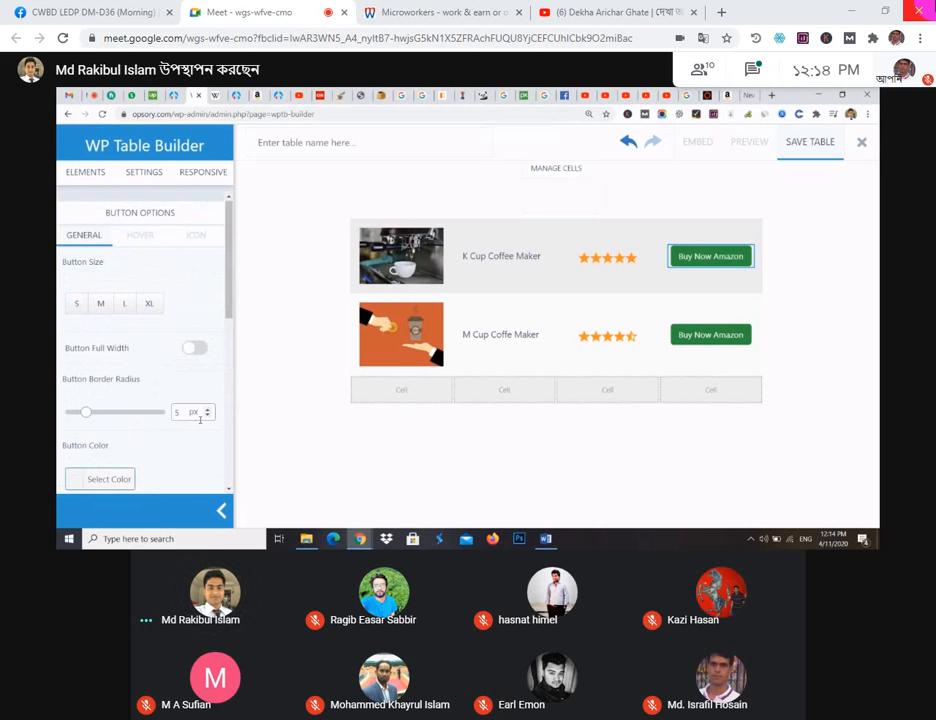
{"action": "scroll", "coordinate": [205, 430], "scroll_direction": "down", "scroll_amount": 6}
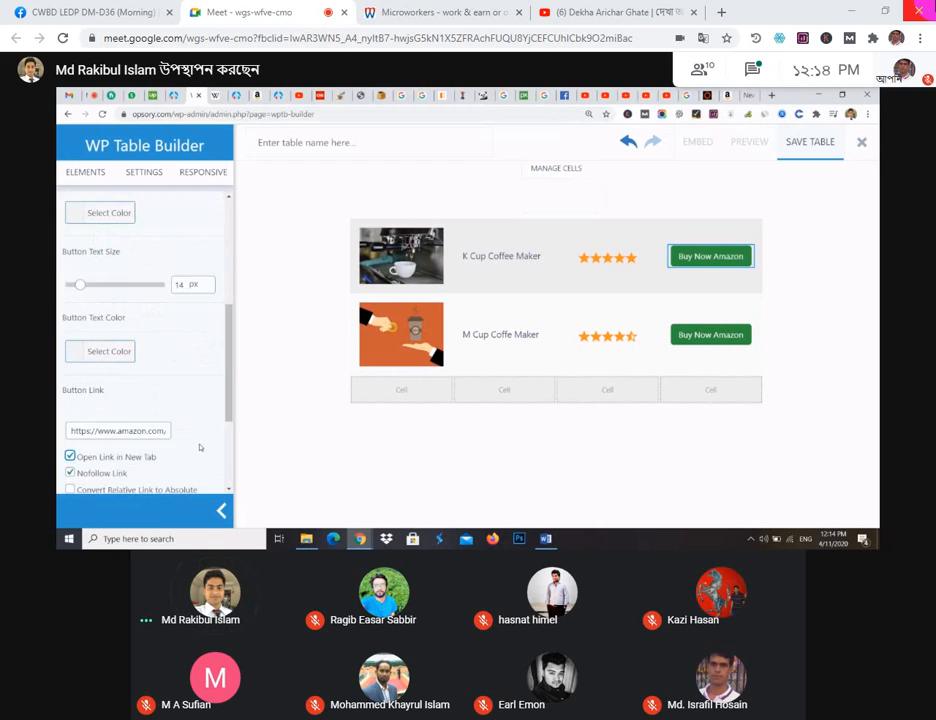
{"action": "left_click", "coordinate": [780, 357]}
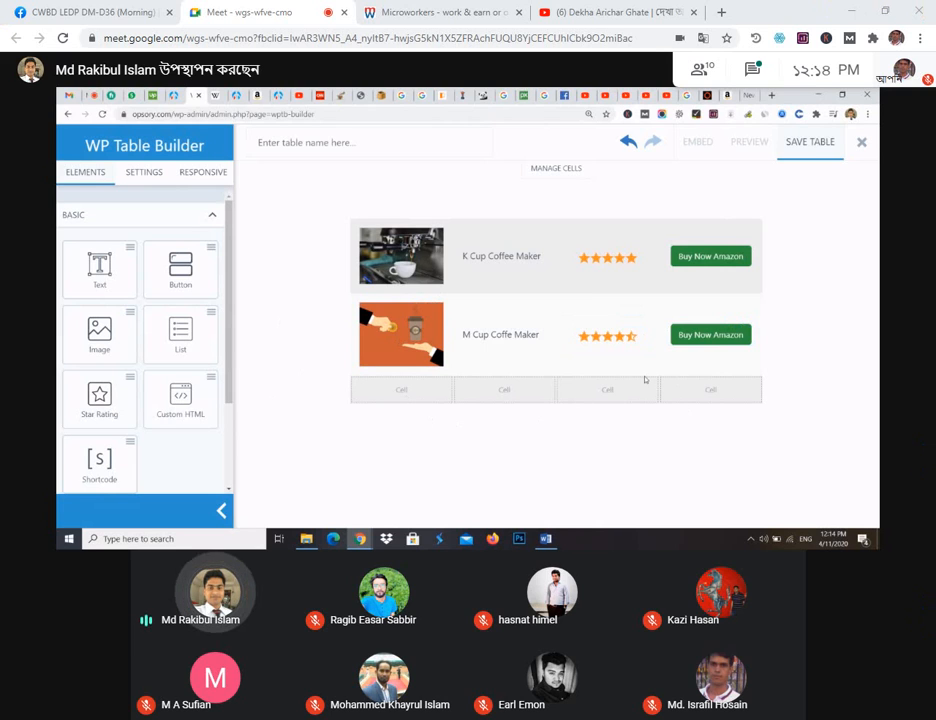
Step: Save the table and copy its embed shortcode [wptb id=74]
{"action": "left_click", "coordinate": [804, 150]}
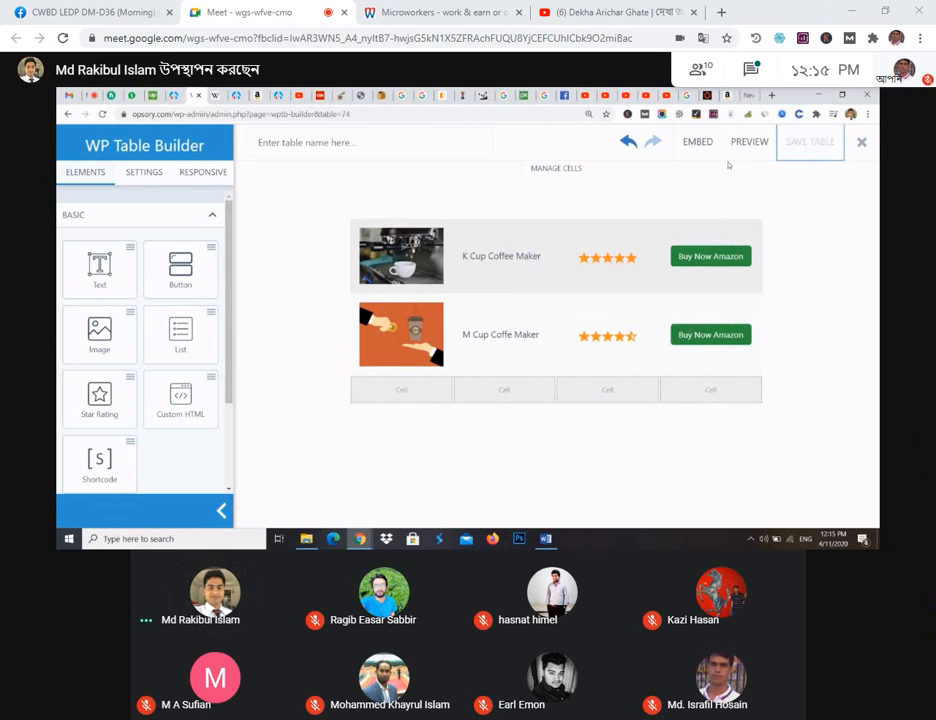
{"action": "left_click", "coordinate": [698, 143]}
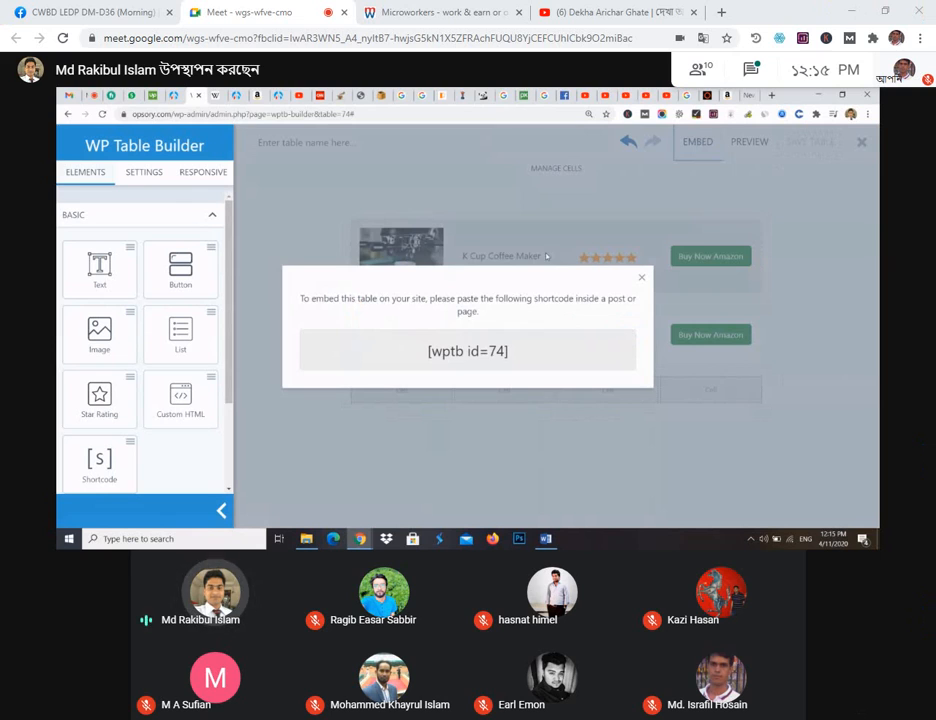
{"action": "triple_click", "coordinate": [491, 352]}
{"action": "right_click", "coordinate": [535, 352]}
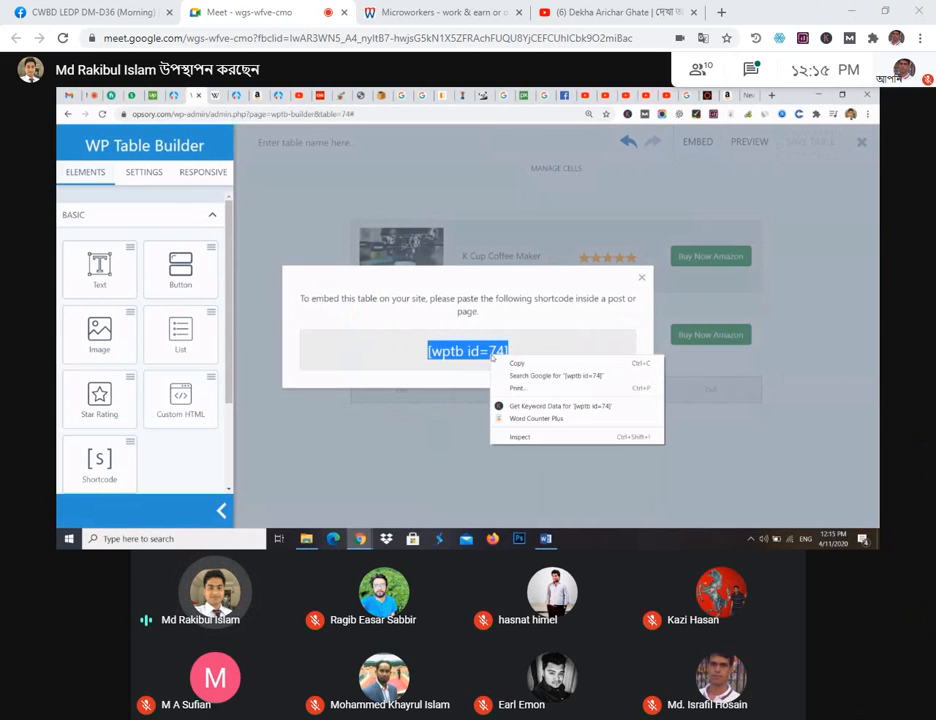
{"action": "left_click", "coordinate": [565, 361]}
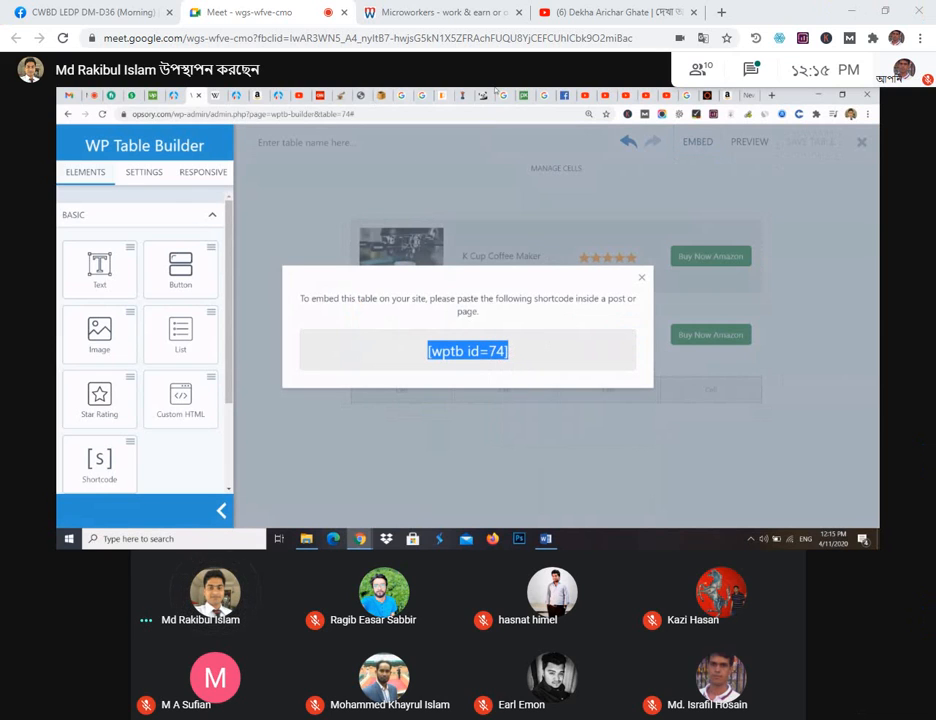